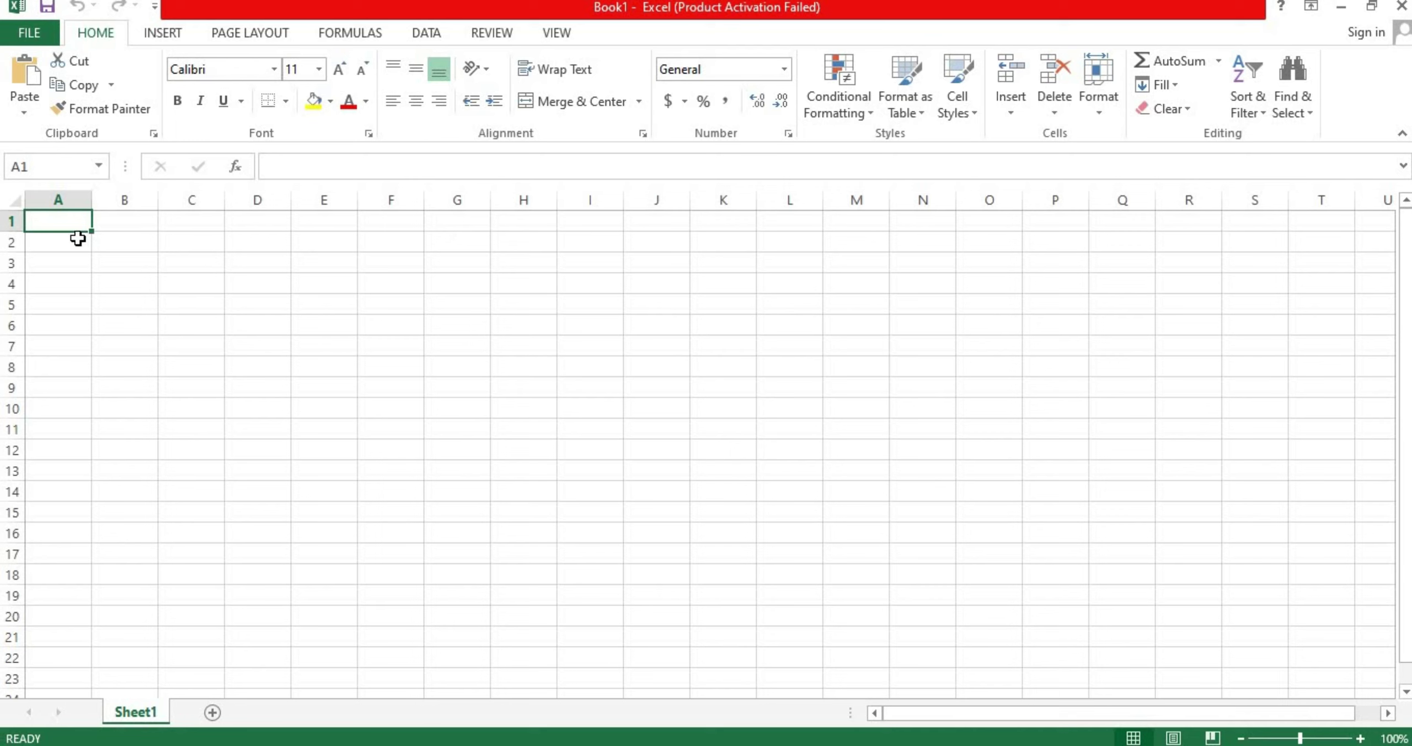
Merge and center cells A1:G1 and enter the title "Over Time Manegment".
{"action": "left_click_drag", "start_coordinate": [57, 226], "coordinate": [485, 226]}
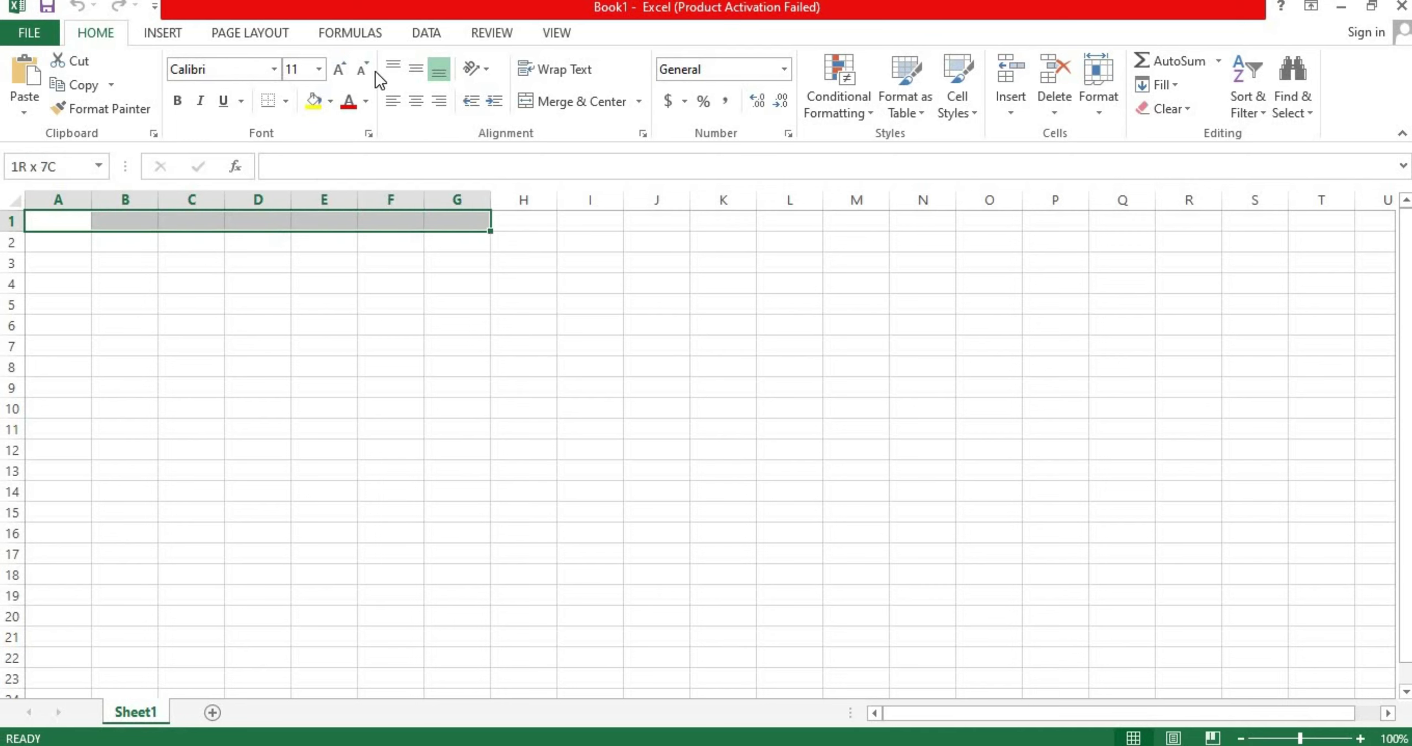
{"action": "left_click", "coordinate": [581, 101]}
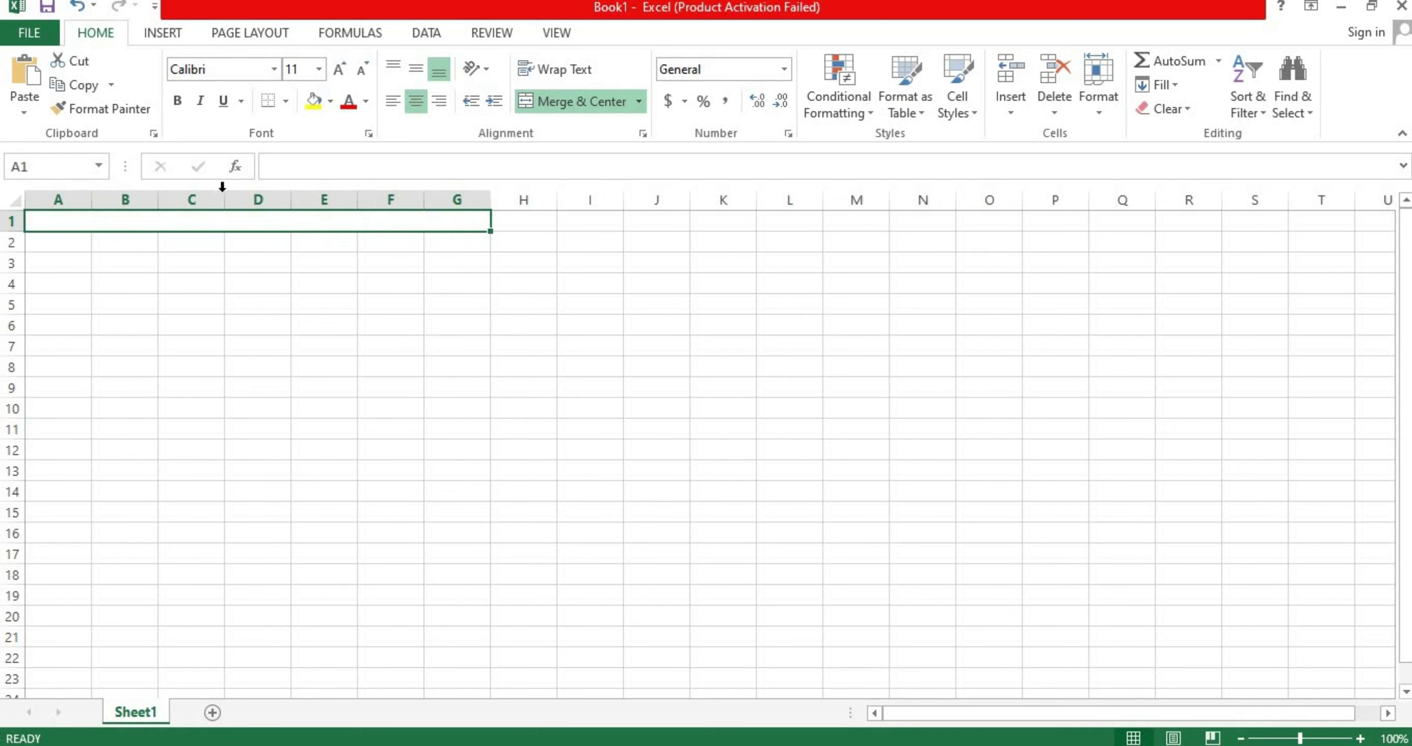
{"action": "type", "text": "Over"}
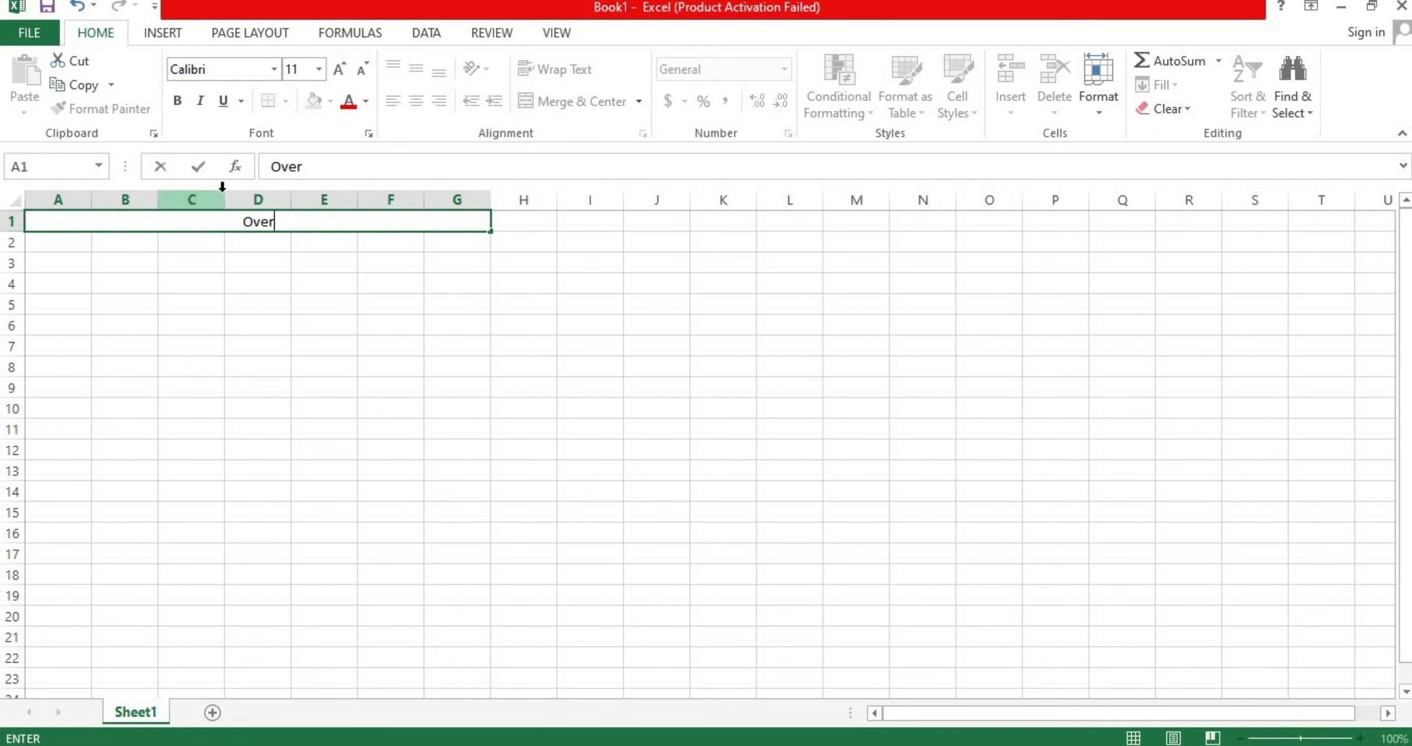
{"action": "type", "text": " Time M"}
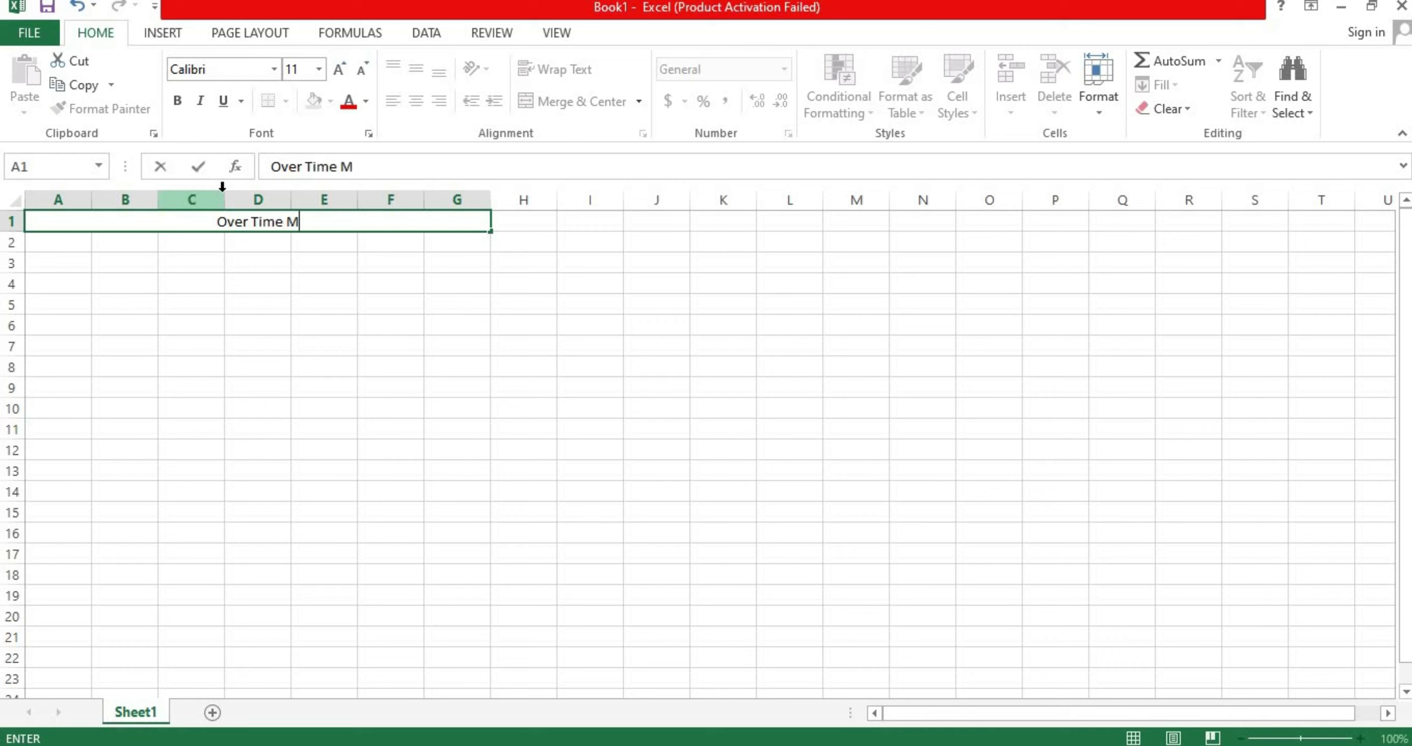
{"action": "type", "text": "aneg"}
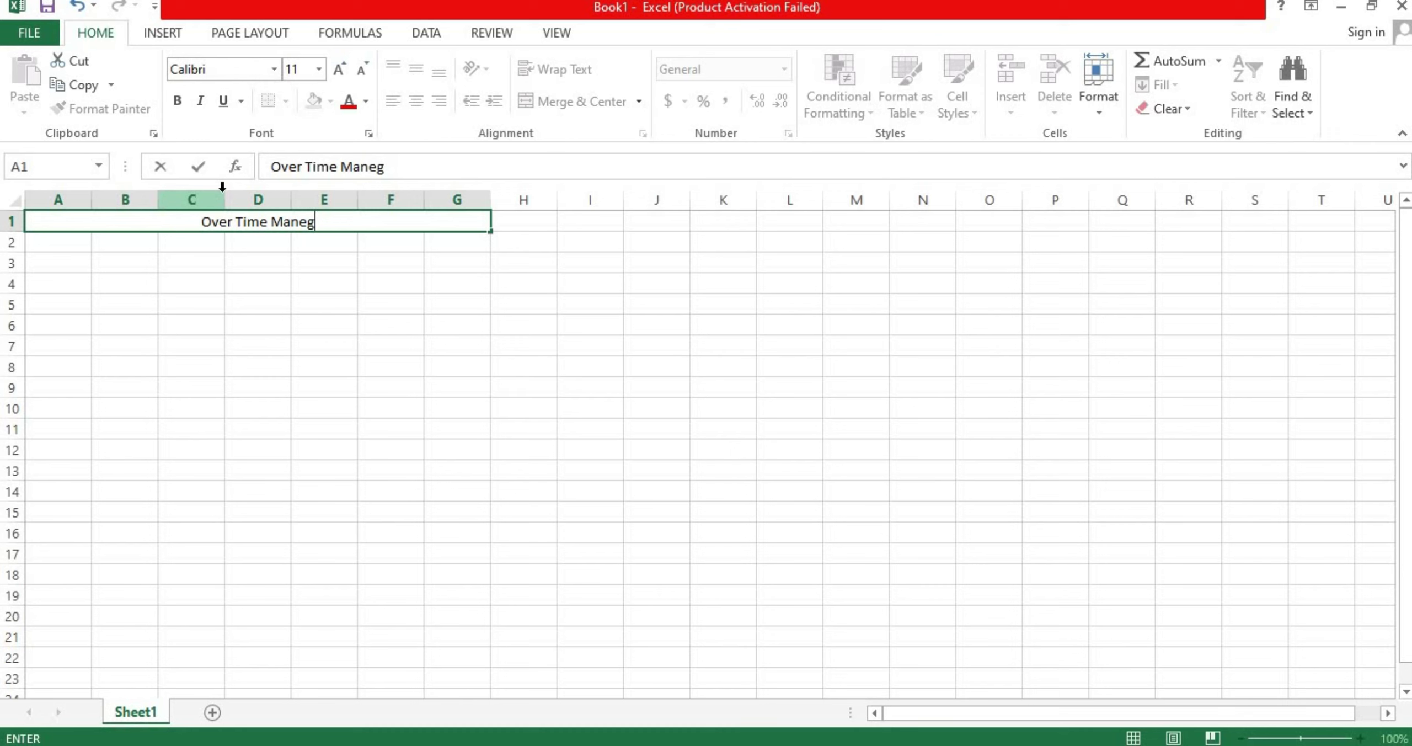
{"action": "type", "text": "men"}
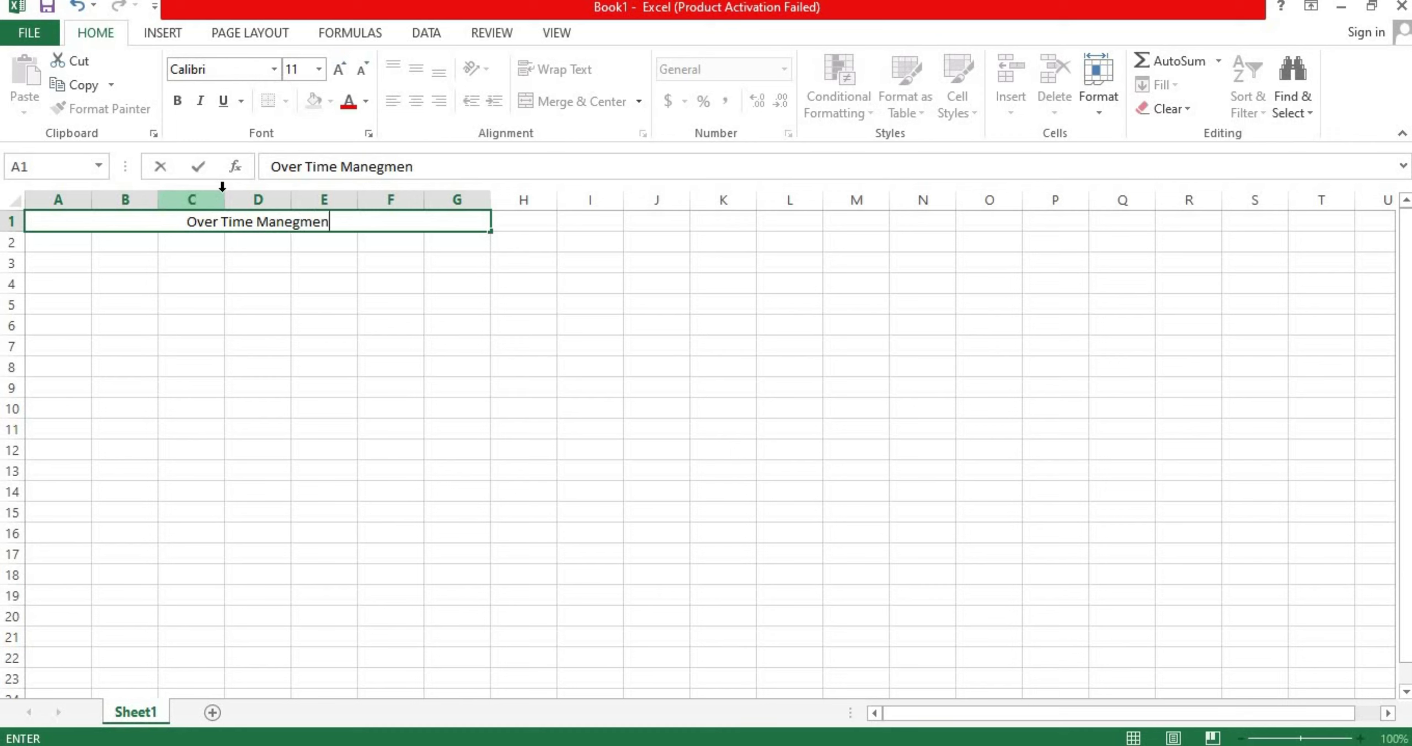
{"action": "type", "text": "t"}
{"action": "left_click", "coordinate": [191, 324]}
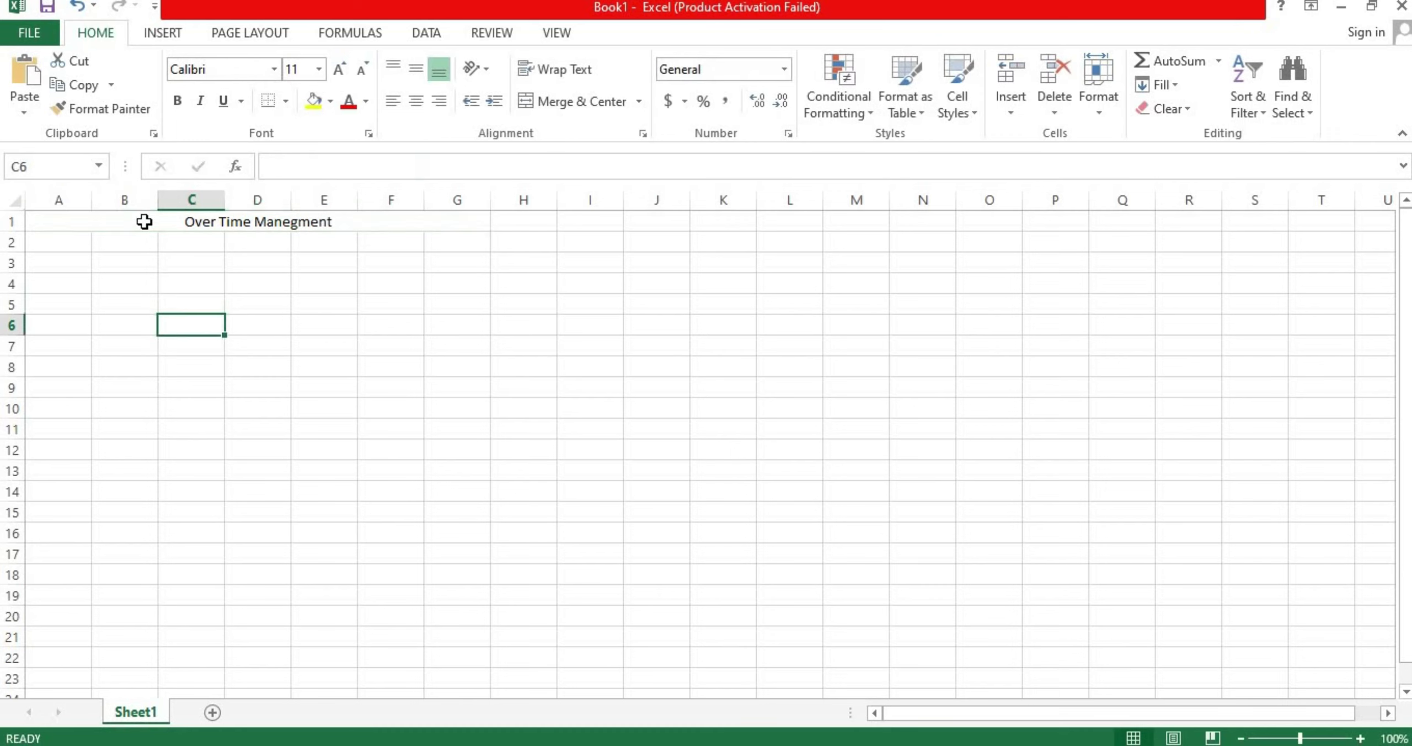
Enlarge the title in row 1 to font size 18 and give it a dark green fill.
{"action": "left_click", "coordinate": [144, 221]}
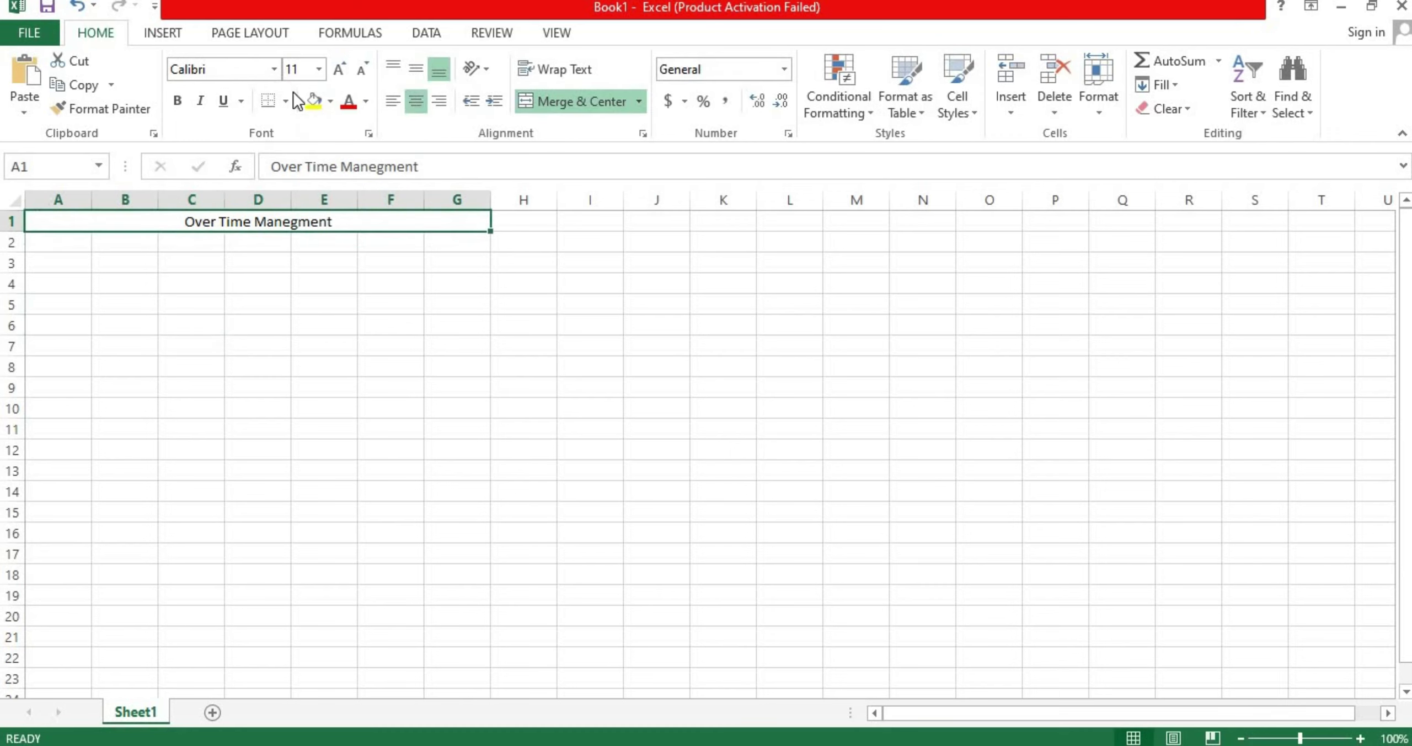
{"action": "left_click", "coordinate": [341, 69]}
{"action": "left_click", "coordinate": [341, 69]}
{"action": "left_click", "coordinate": [342, 69]}
{"action": "left_click", "coordinate": [342, 69]}
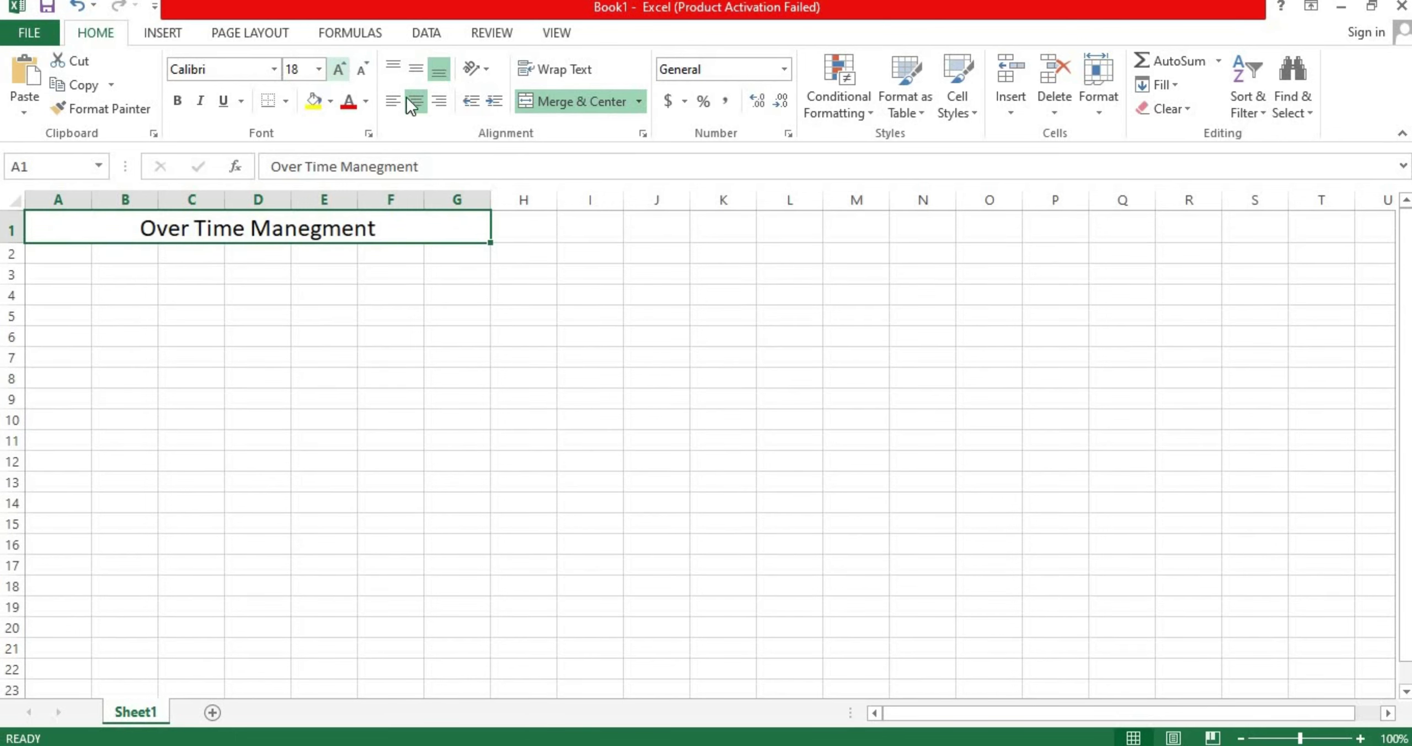
{"action": "left_click", "coordinate": [331, 101]}
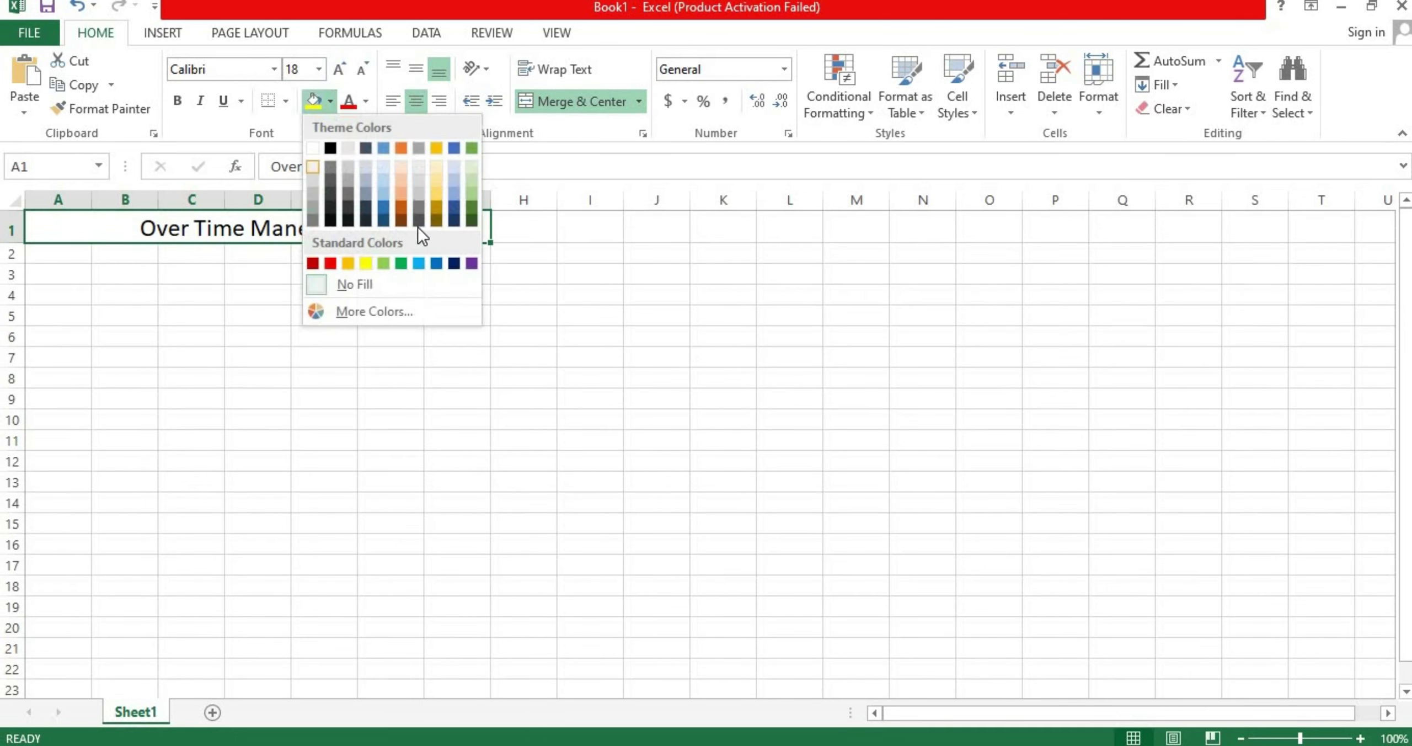
{"action": "left_click", "coordinate": [468, 207]}
{"action": "left_click", "coordinate": [472, 309]}
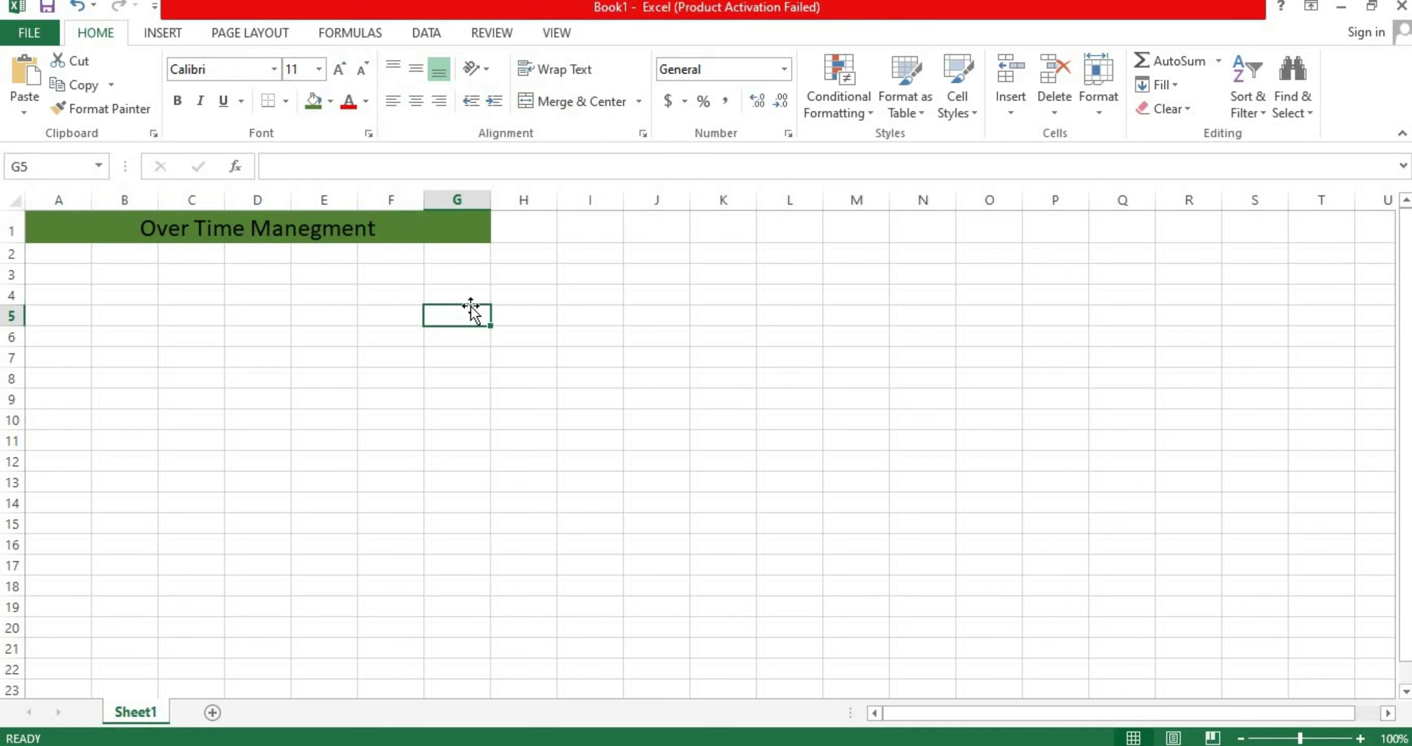
{"action": "left_click", "coordinate": [491, 197]}
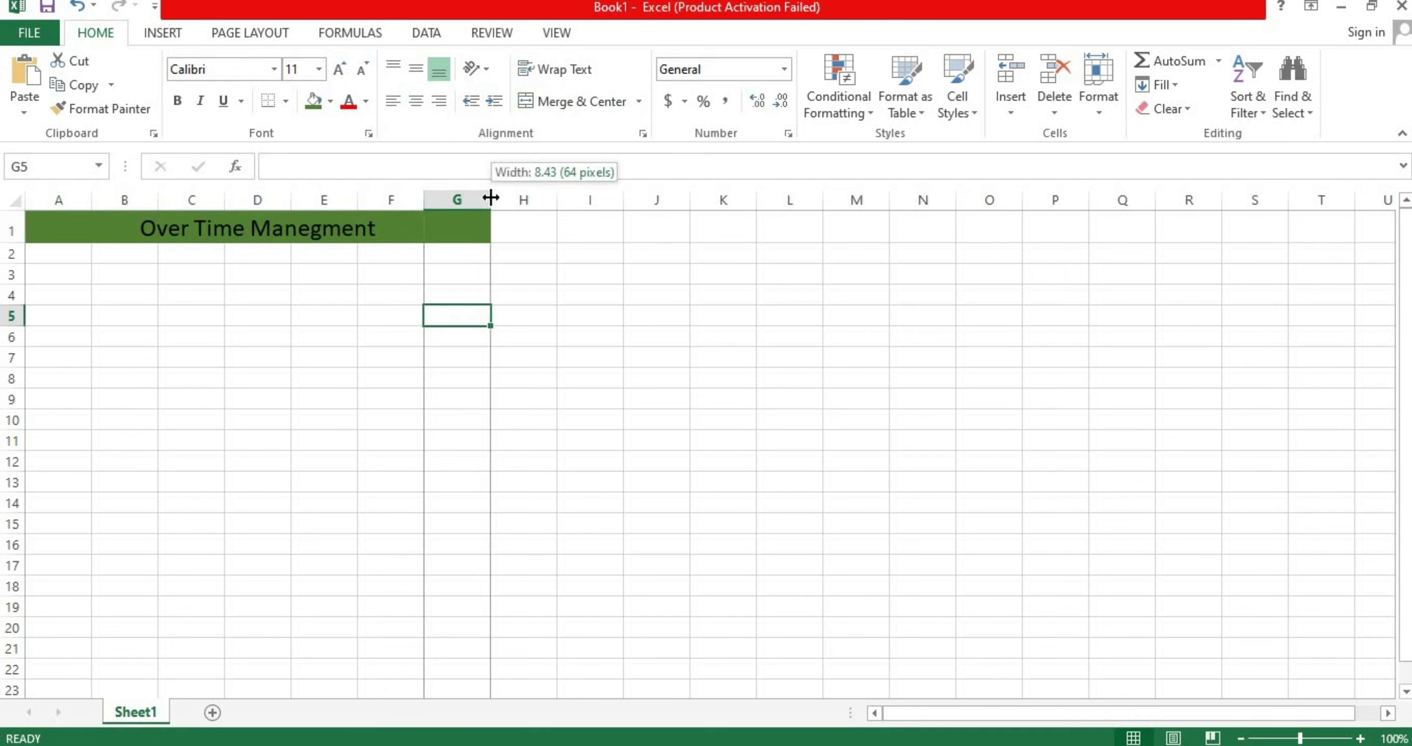
{"action": "left_click", "coordinate": [237, 406]}
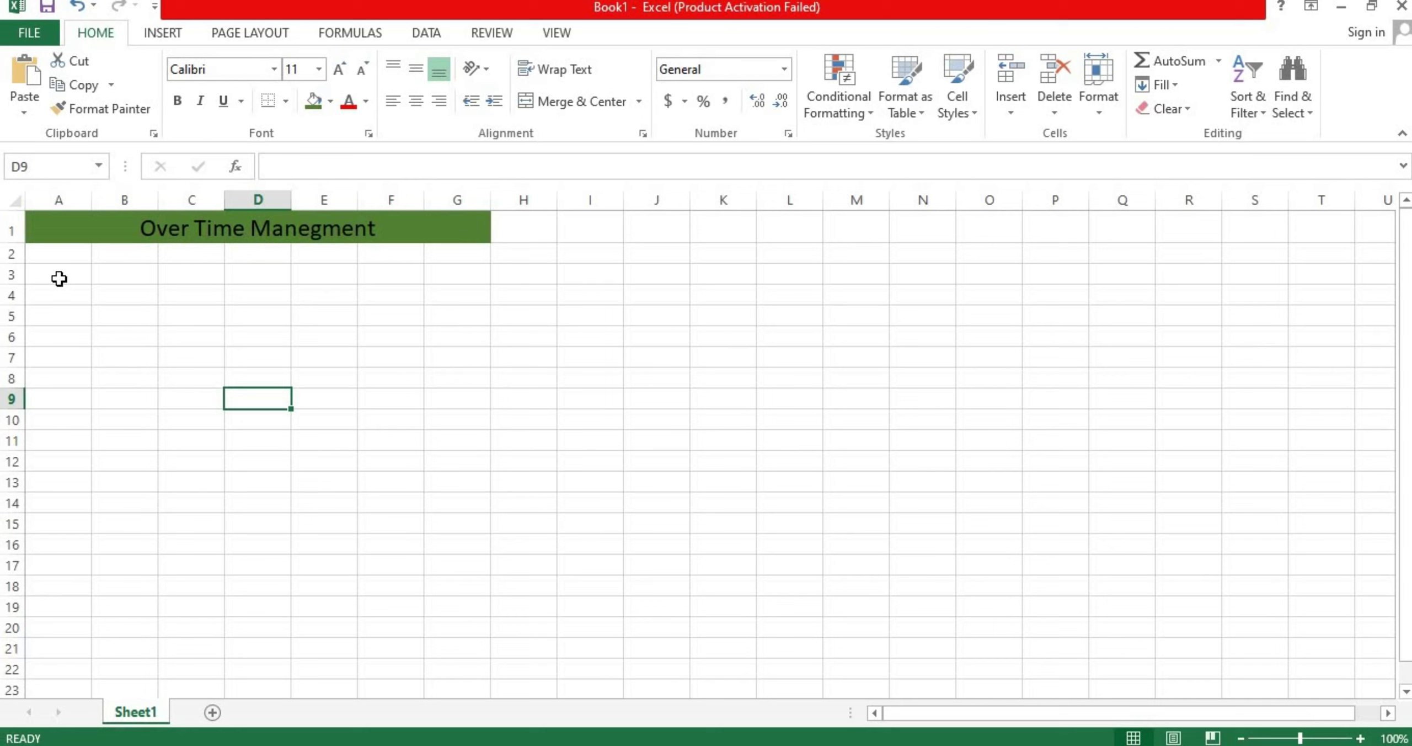
{"action": "left_click_drag", "start_coordinate": [59, 279], "coordinate": [302, 271]}
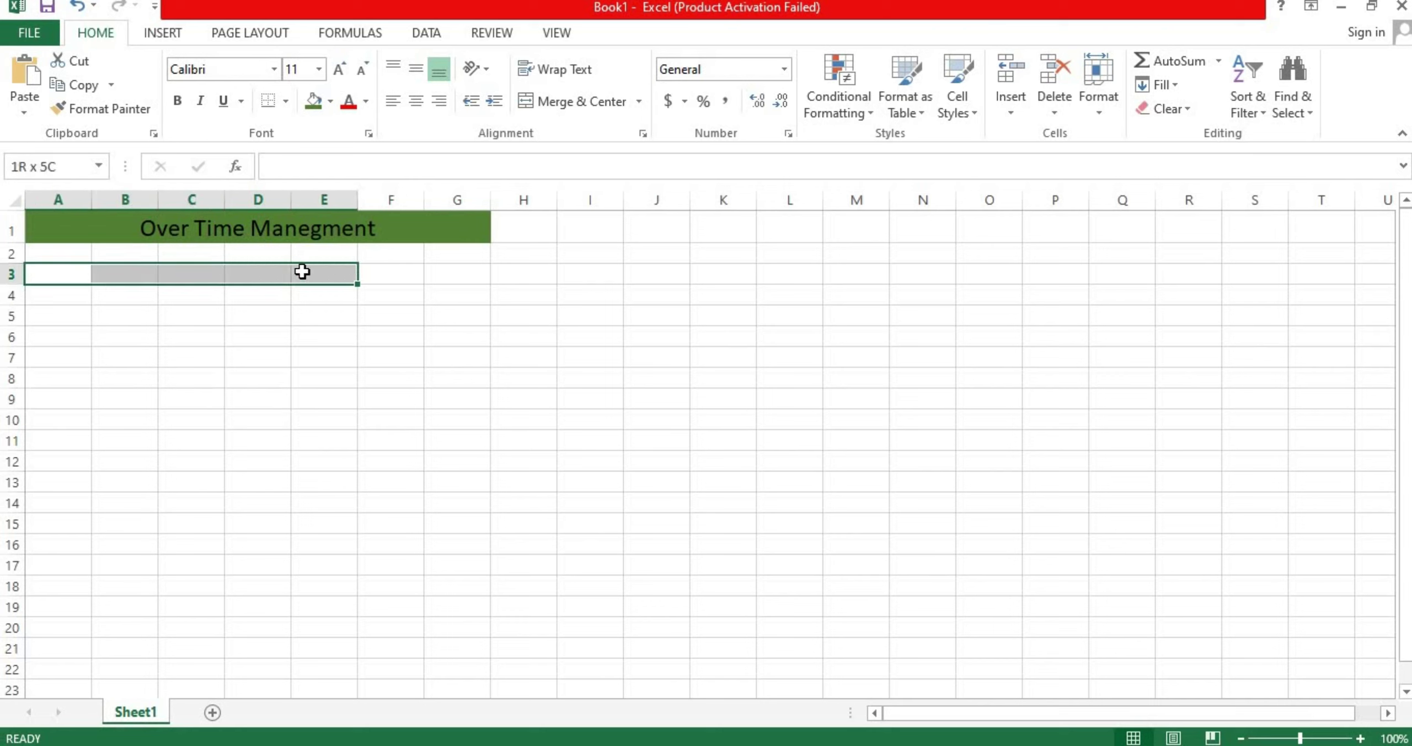
{"action": "left_click", "coordinate": [165, 333]}
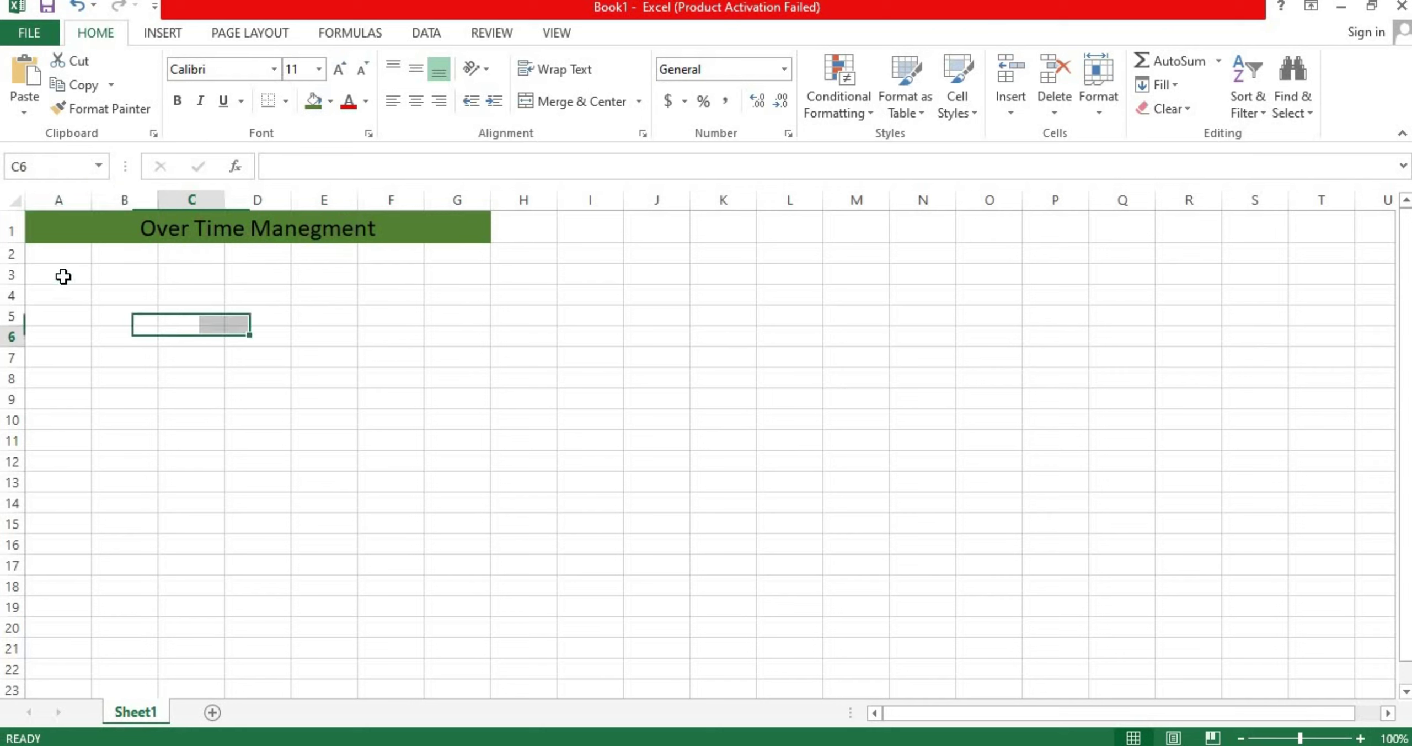
Merge and center cells A3:D3 and enter the label "Working Hours".
{"action": "left_click_drag", "start_coordinate": [64, 276], "coordinate": [246, 280]}
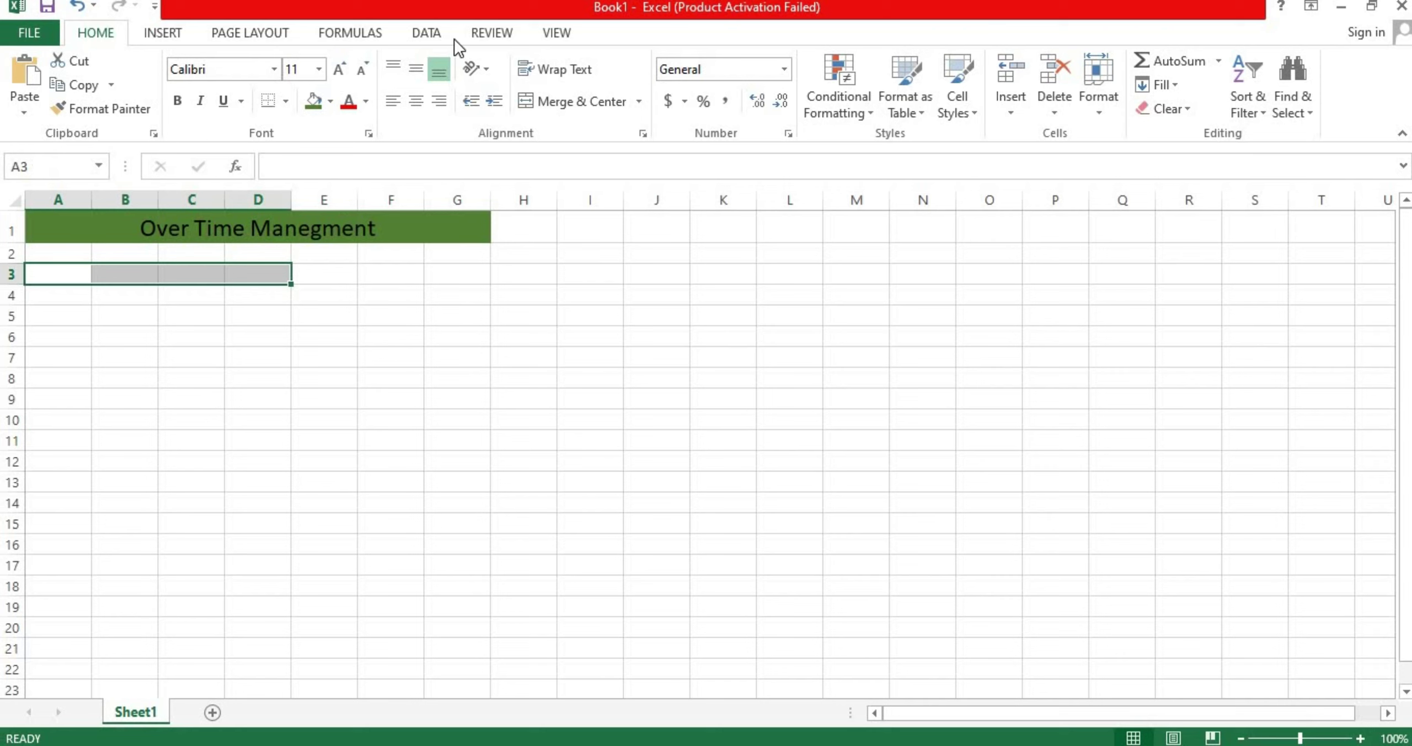
{"action": "left_click", "coordinate": [528, 99]}
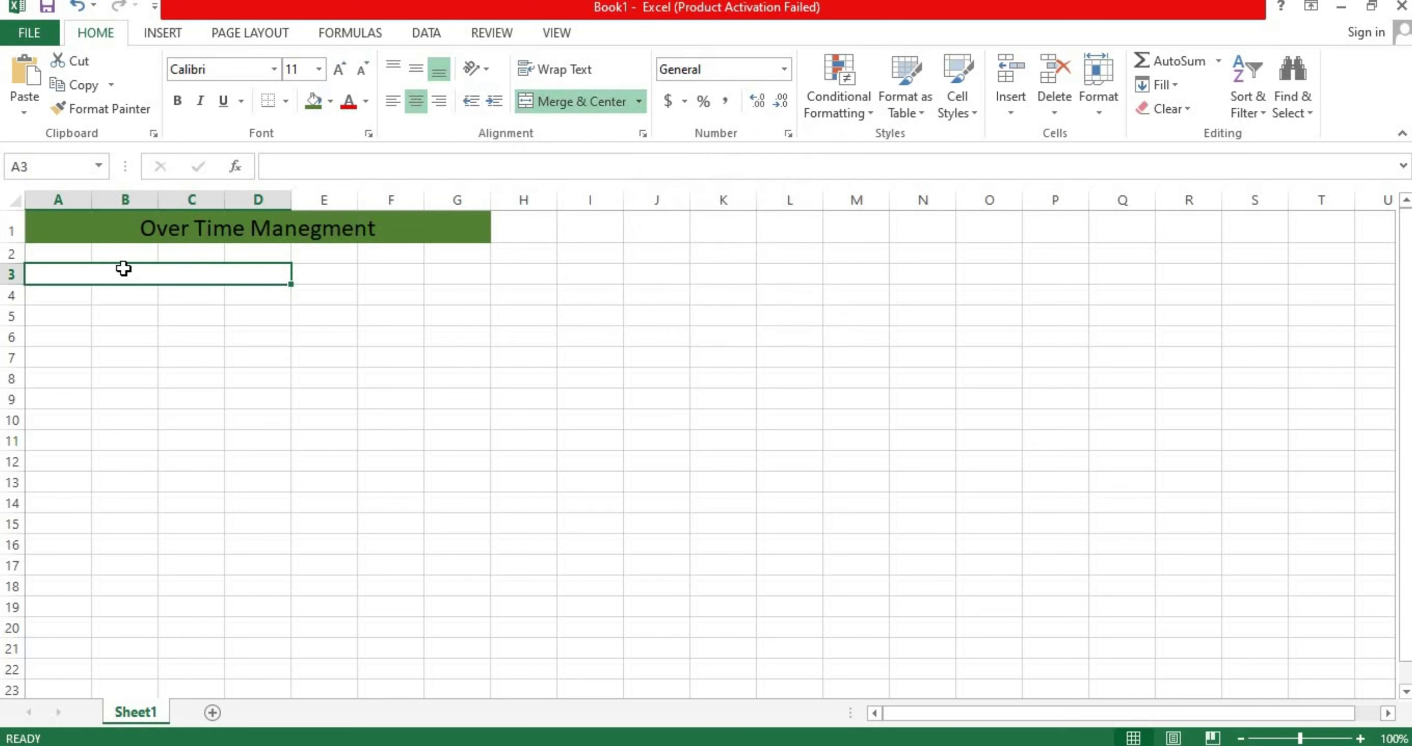
{"action": "type", "text": "W"}
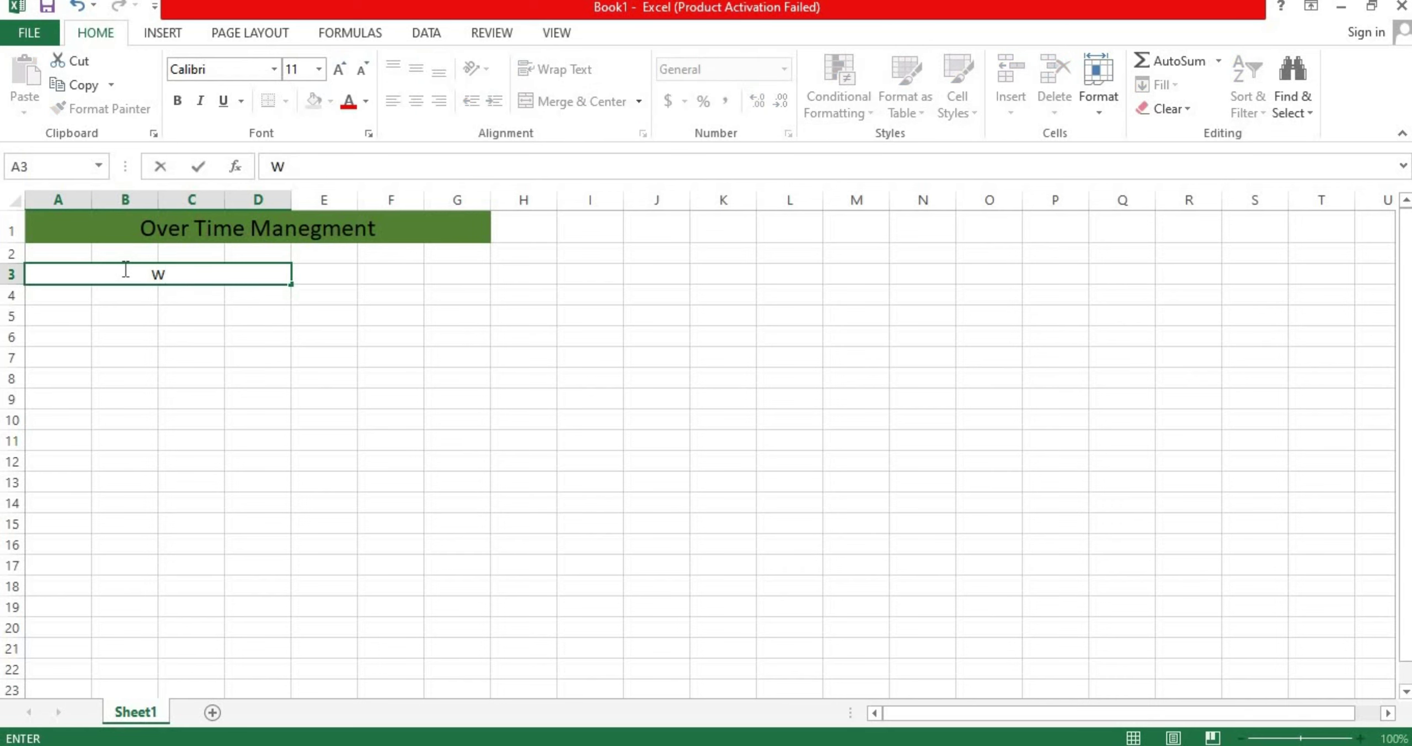
{"action": "type", "text": "orking"}
{"action": "type", "text": "Ho"}
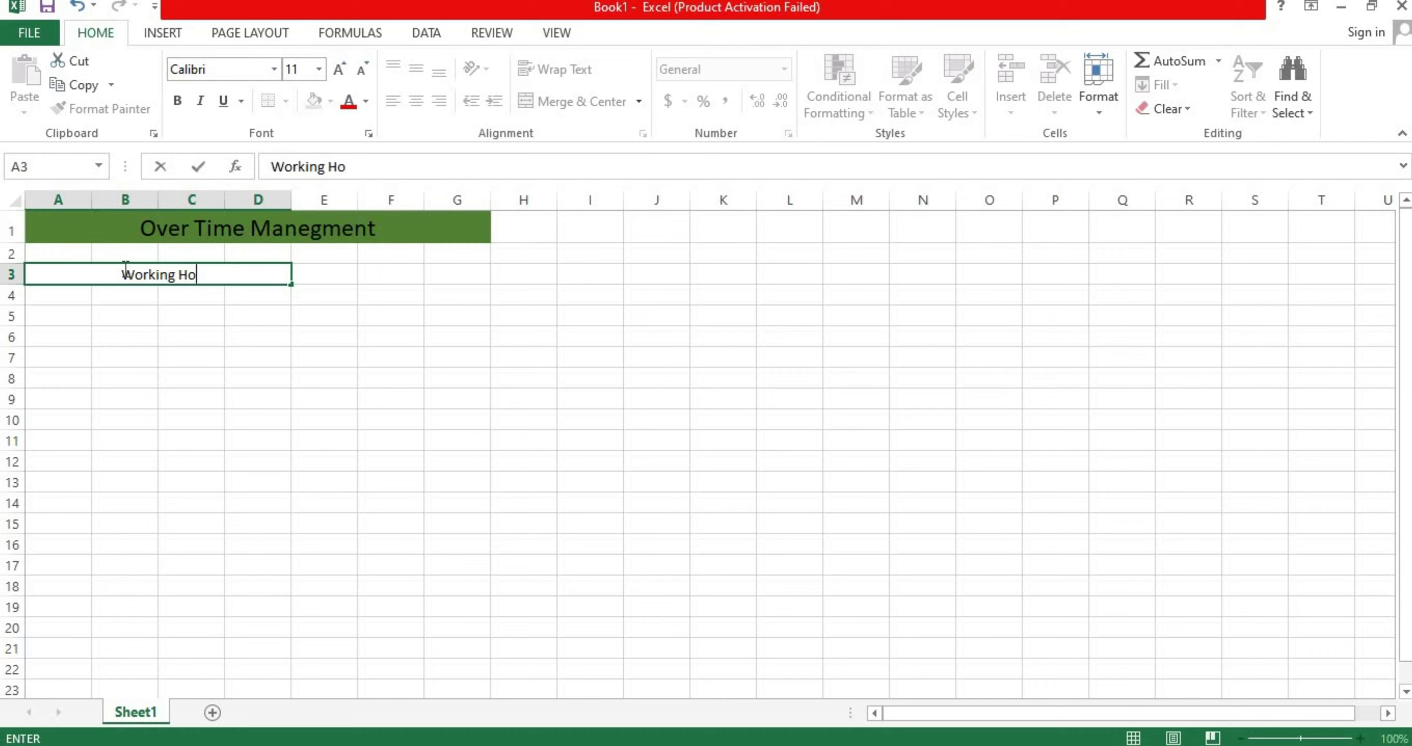
{"action": "type", "text": "ure"}
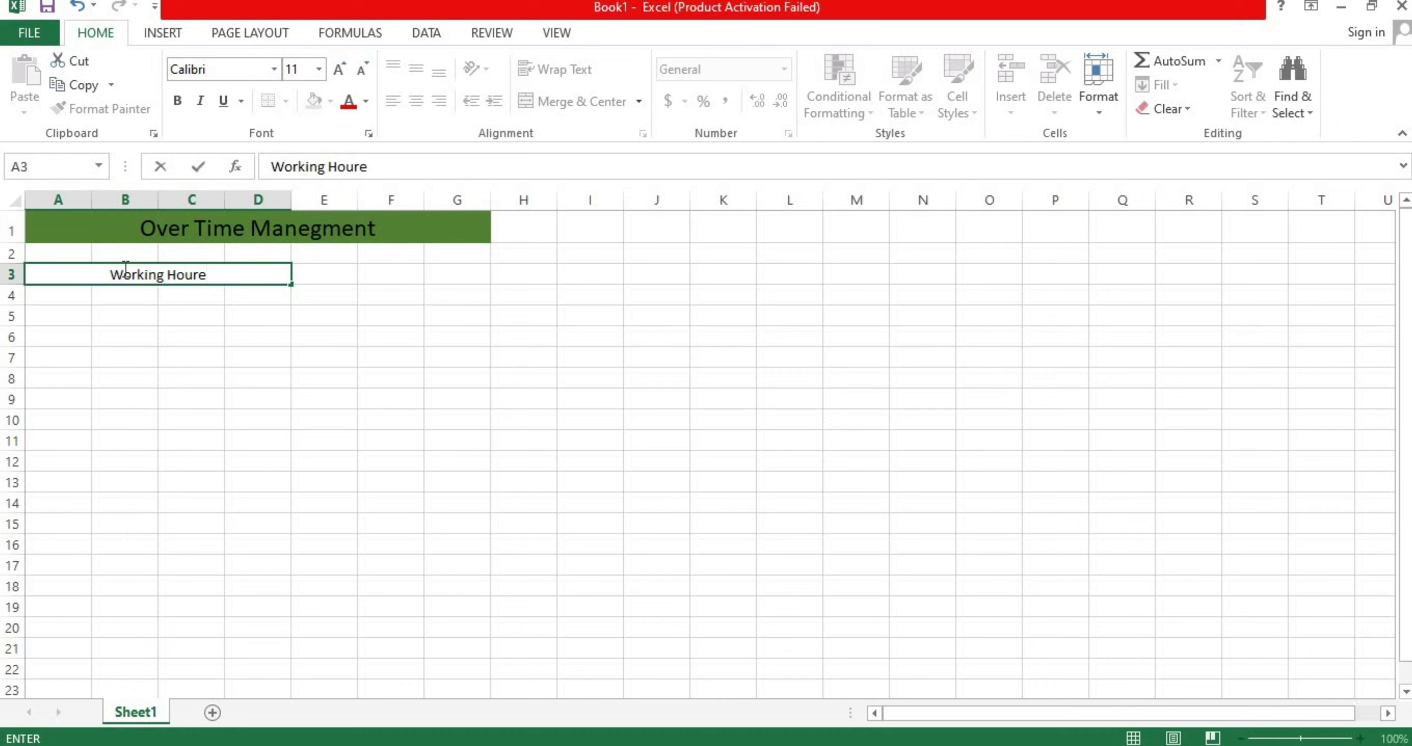
{"action": "key", "text": "BackSpace"}
{"action": "type", "text": "d"}
{"action": "key", "text": "BackSpace"}
{"action": "type", "text": "s"}
{"action": "left_click", "coordinate": [144, 332]}
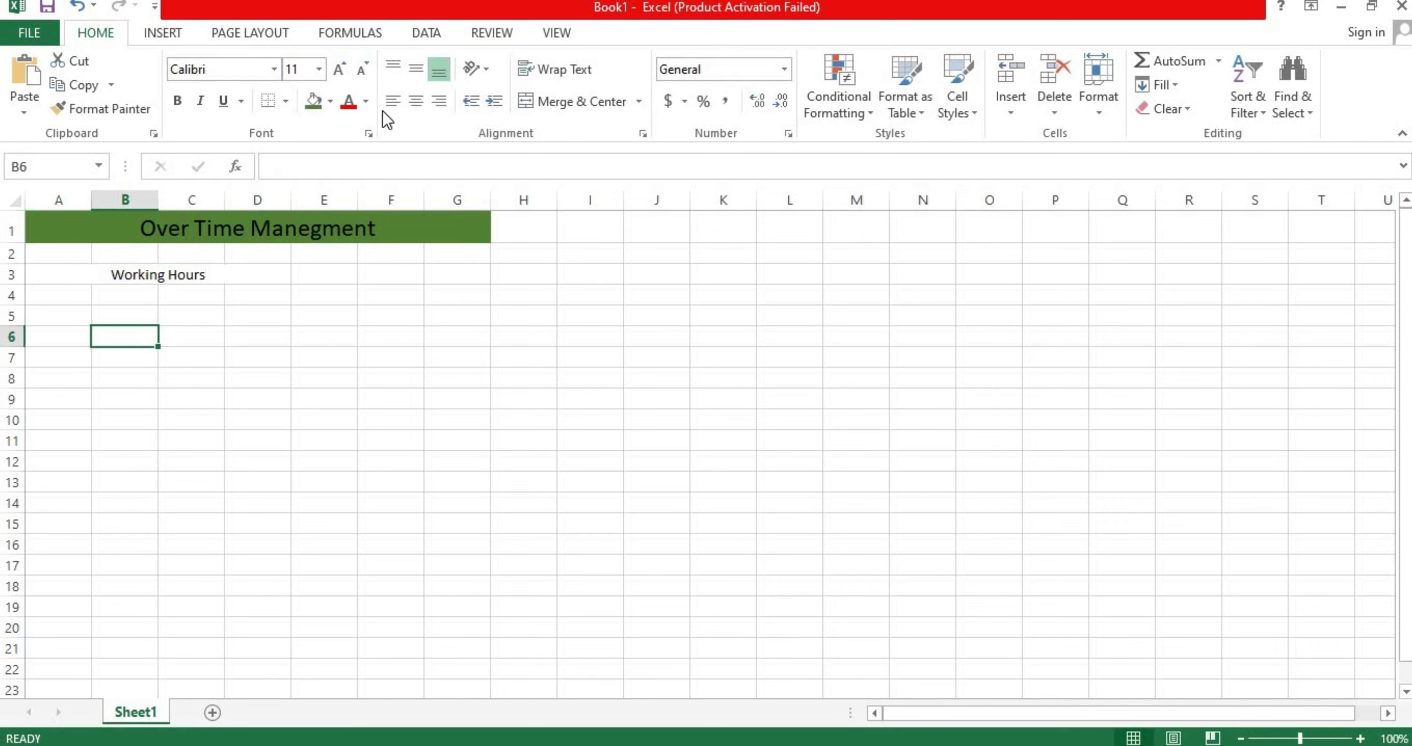
Enlarge the "Working Hours" label to font size 18 and fill its merged cell with yellow.
{"action": "key", "text": "Up"}
{"action": "key", "text": "Up"}
{"action": "key", "text": "Up"}
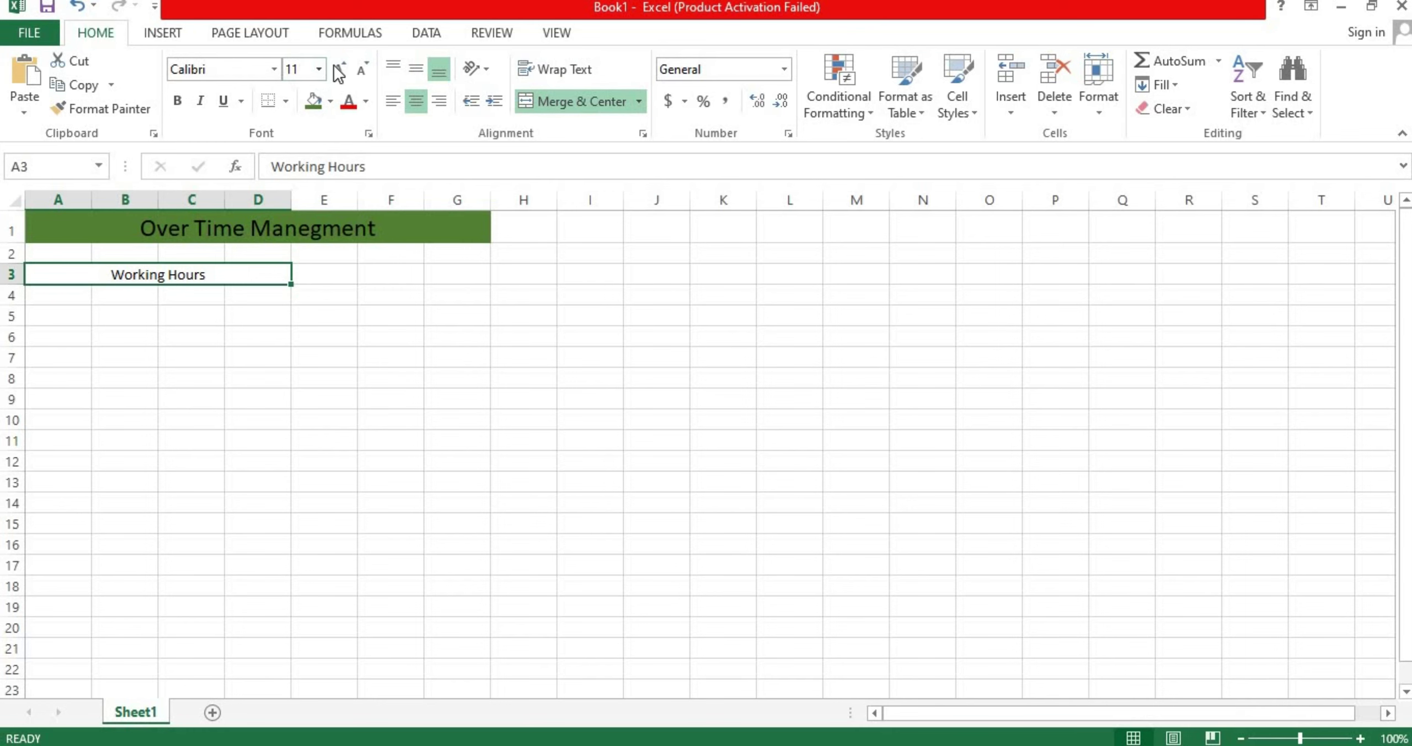
{"action": "left_click", "coordinate": [338, 70]}
{"action": "left_click", "coordinate": [338, 69]}
{"action": "left_click", "coordinate": [338, 69]}
{"action": "left_click", "coordinate": [339, 70]}
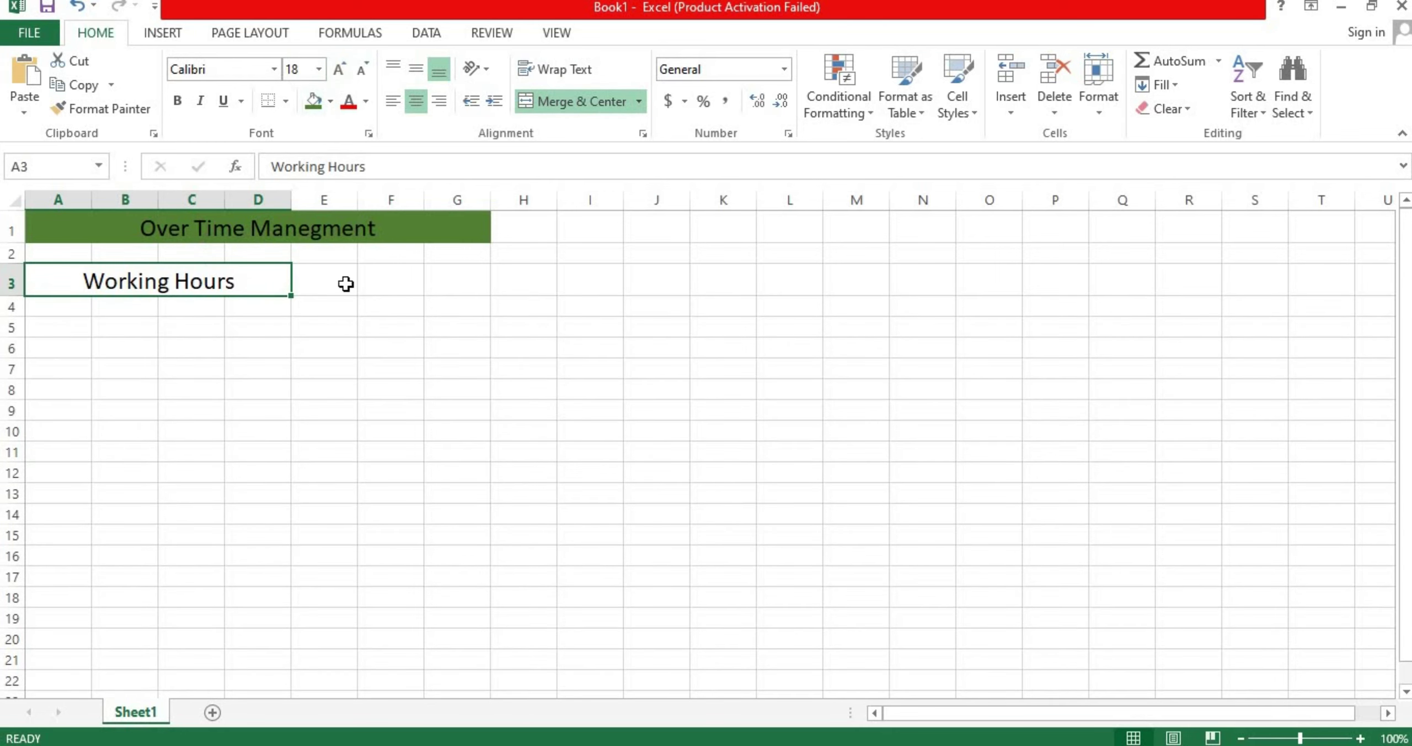
{"action": "left_click", "coordinate": [330, 102]}
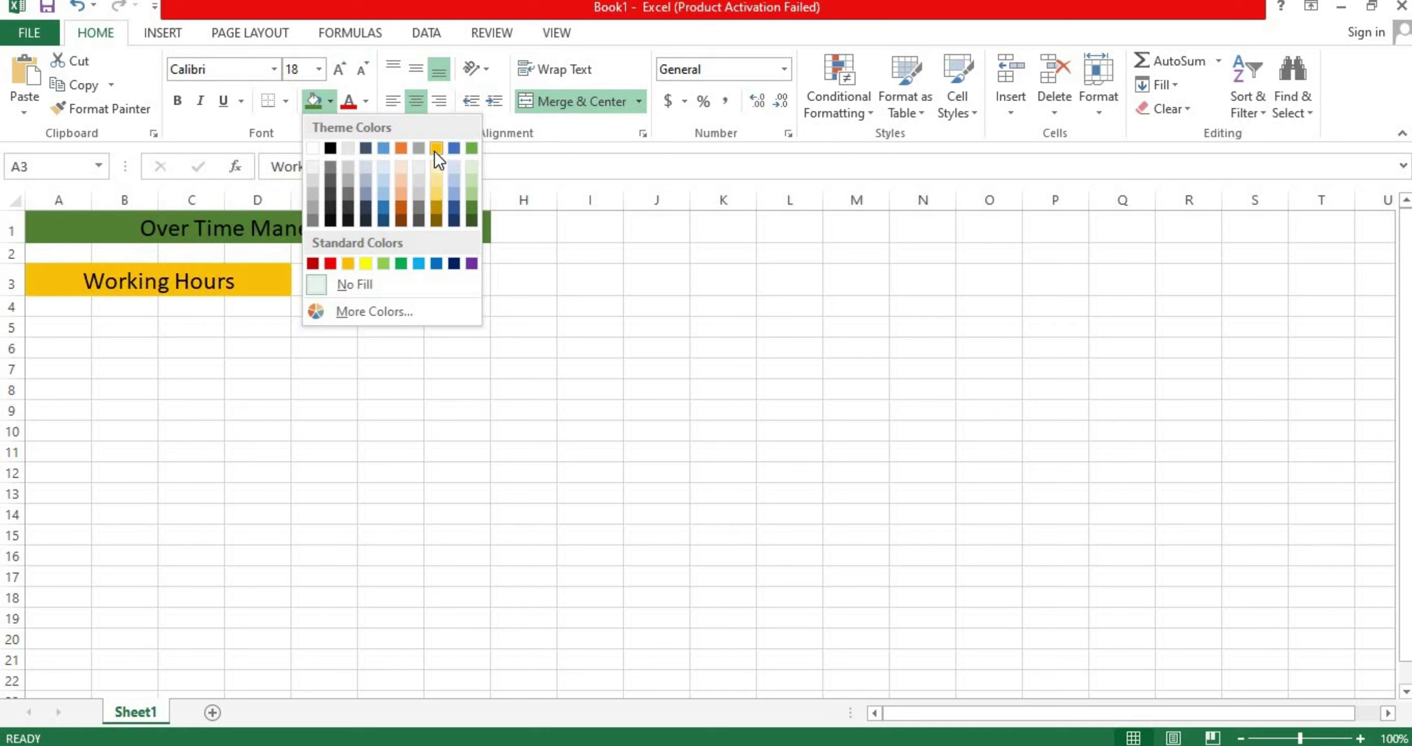
{"action": "left_click", "coordinate": [365, 263]}
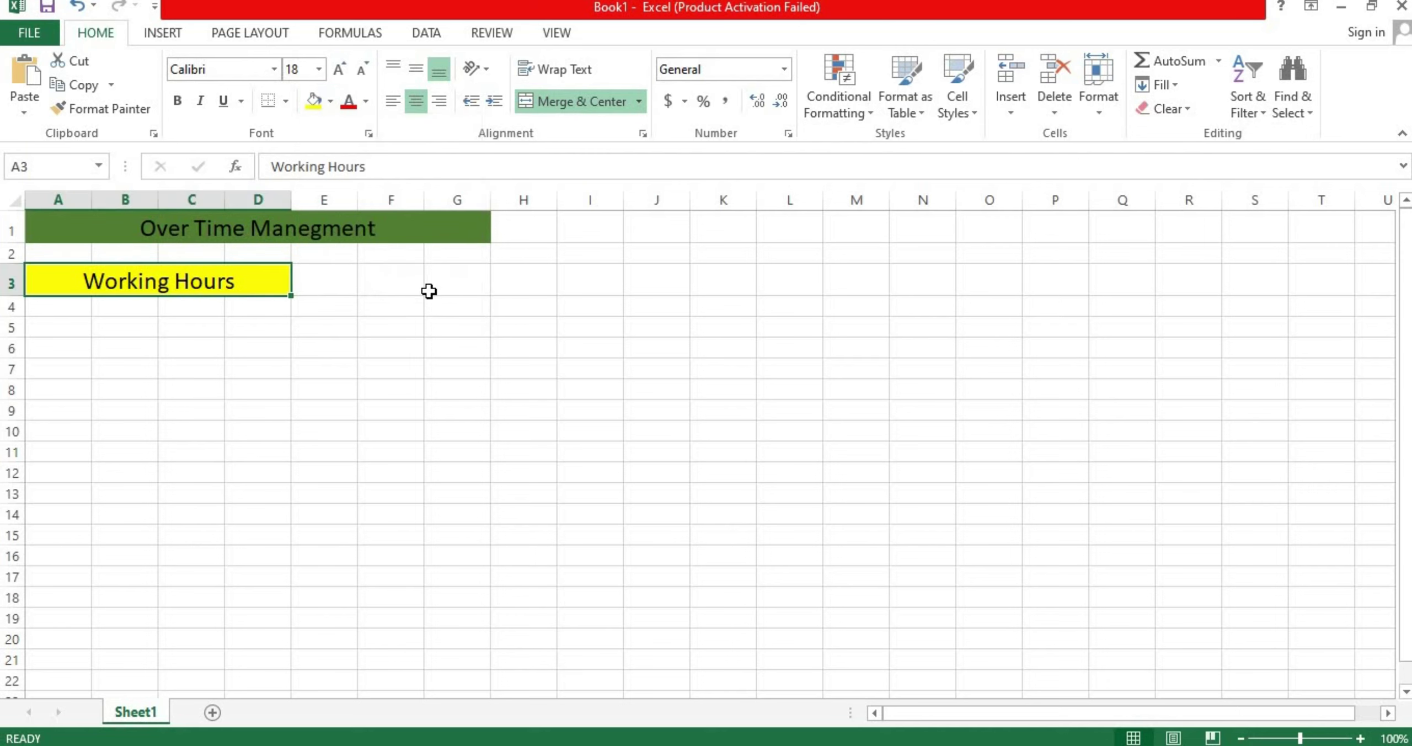
Enter 8 as the working hours value in cell E3.
{"action": "left_click", "coordinate": [348, 282]}
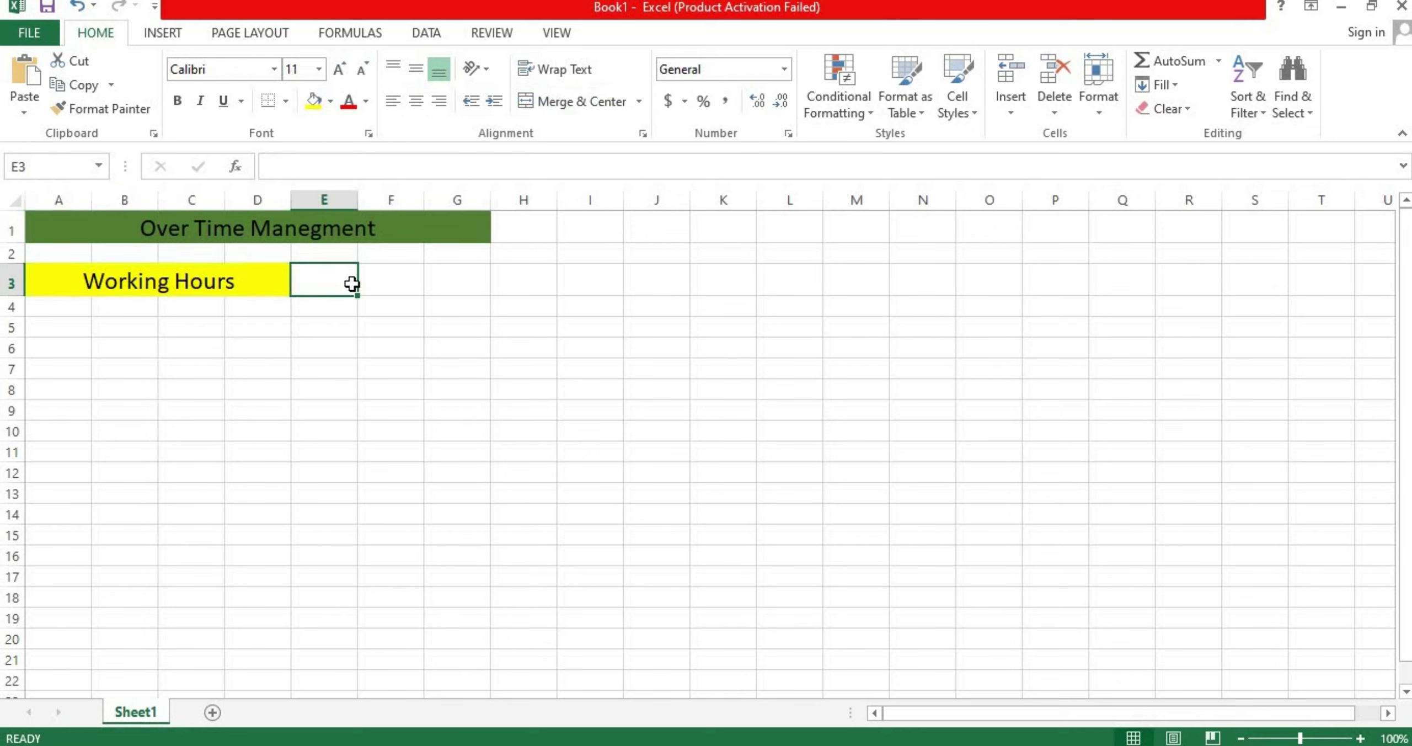
{"action": "type", "text": "8"}
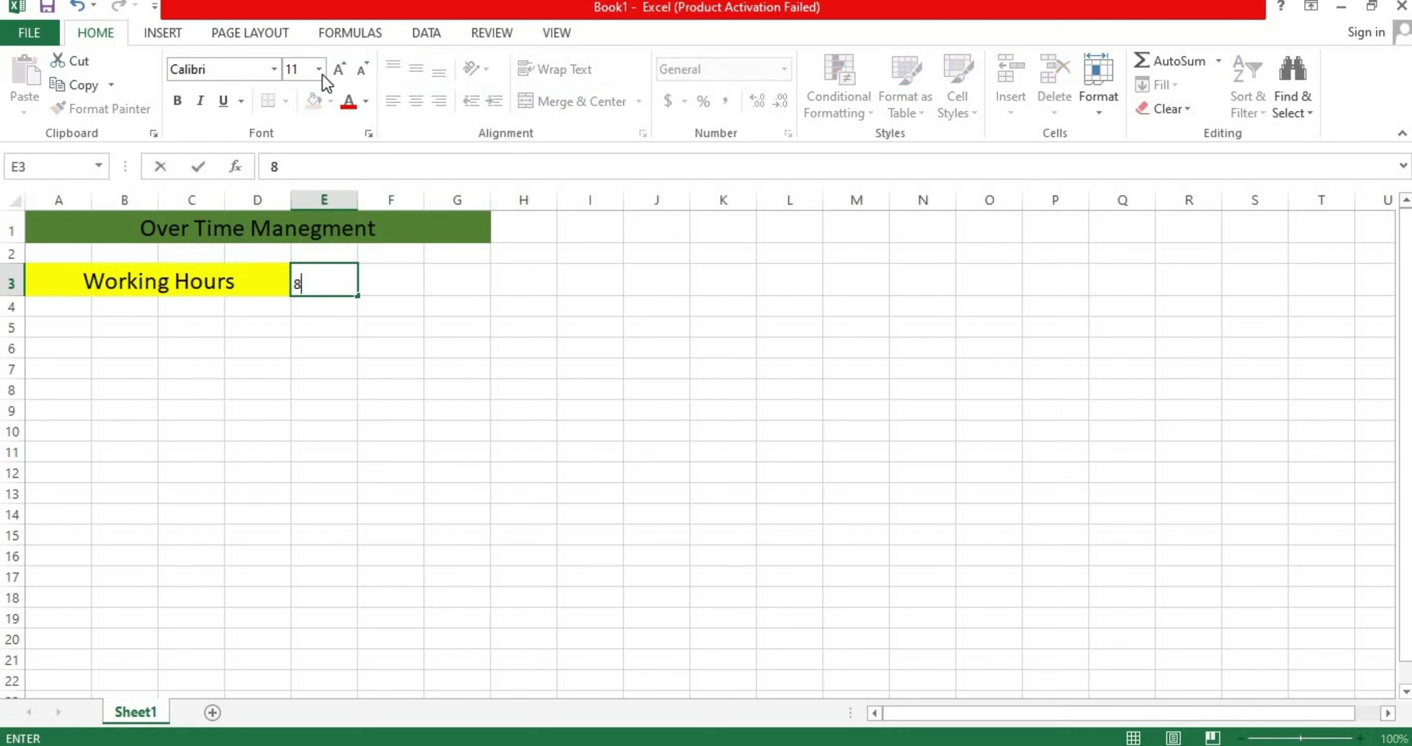
{"action": "left_click", "coordinate": [338, 69]}
{"action": "left_click", "coordinate": [339, 69]}
{"action": "left_click", "coordinate": [390, 348]}
Format cell E3 with font size 12, bold text and a blue fill.
{"action": "left_click", "coordinate": [337, 283]}
{"action": "left_click", "coordinate": [344, 70]}
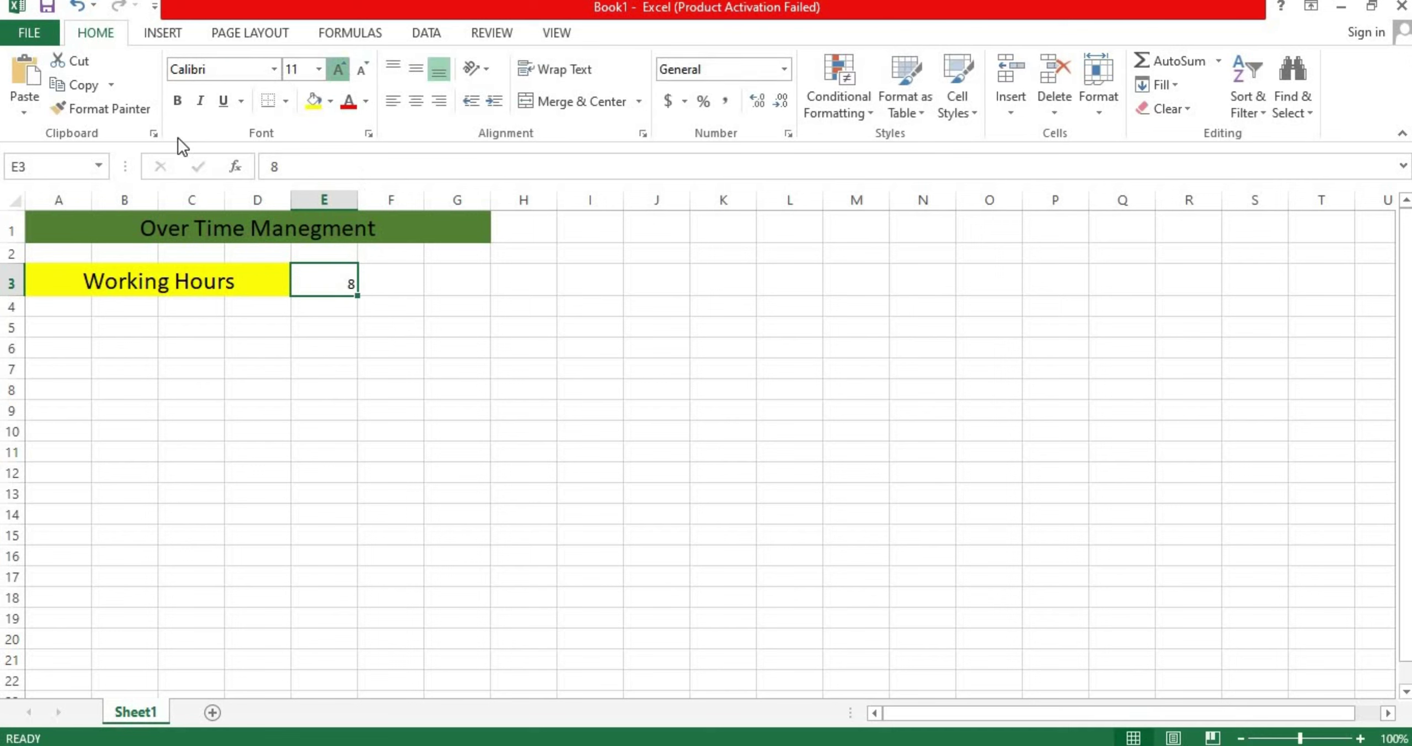
{"action": "left_click", "coordinate": [179, 101]}
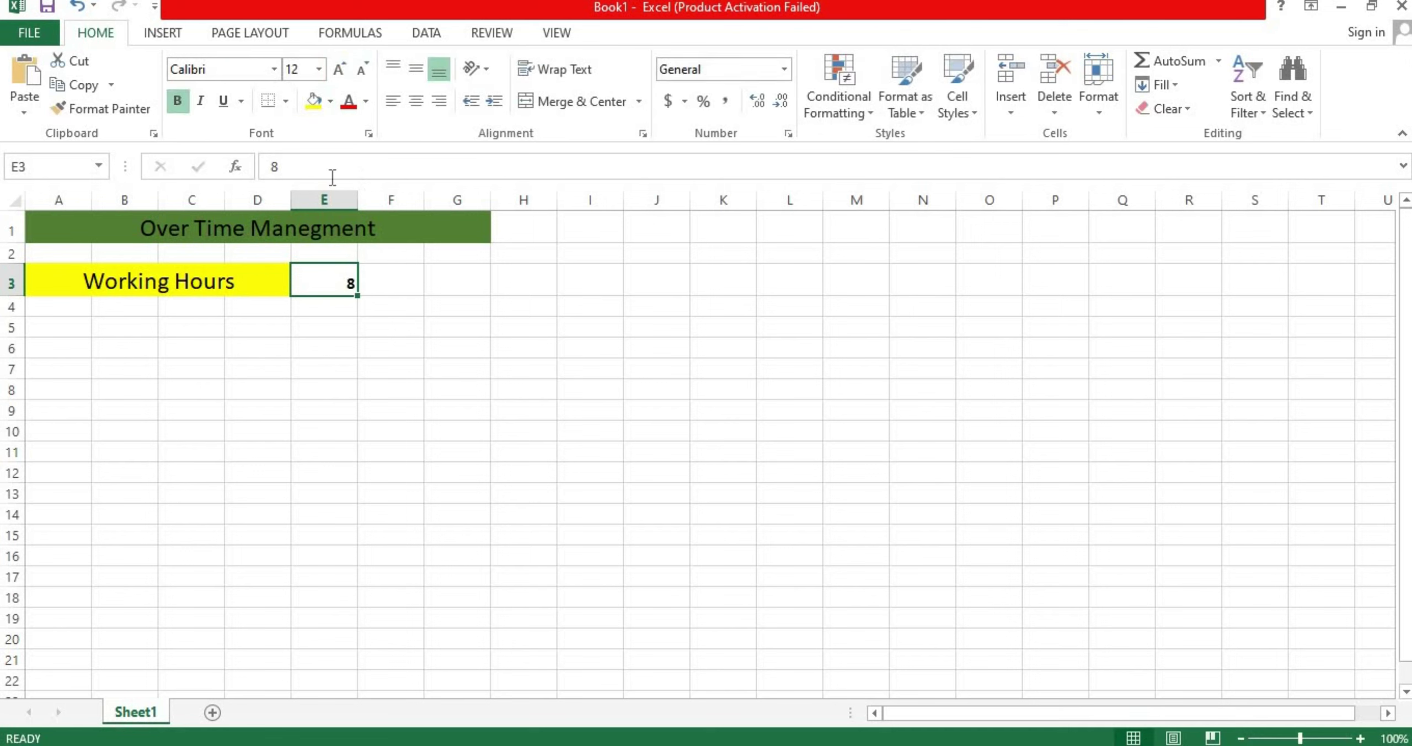
{"action": "left_click", "coordinate": [330, 101]}
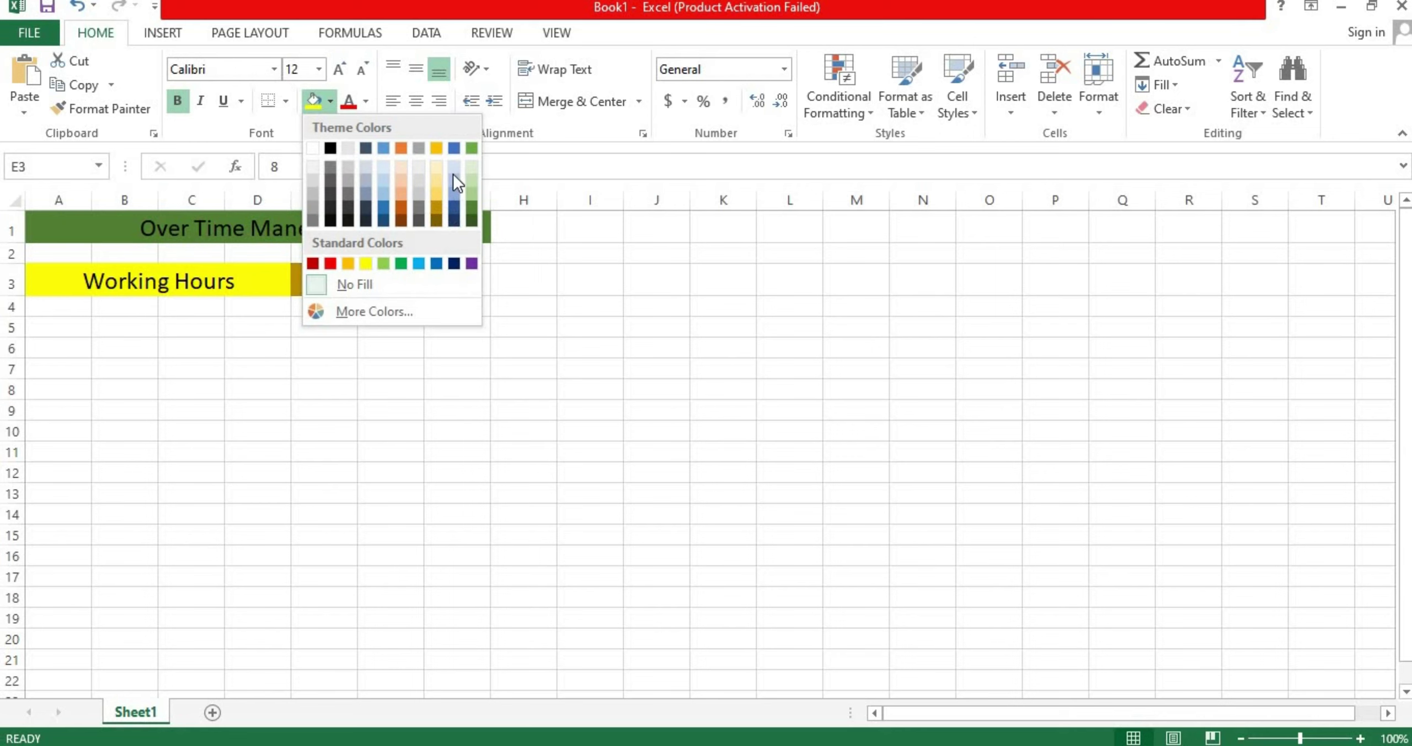
{"action": "left_click", "coordinate": [453, 149]}
{"action": "left_click", "coordinate": [456, 388]}
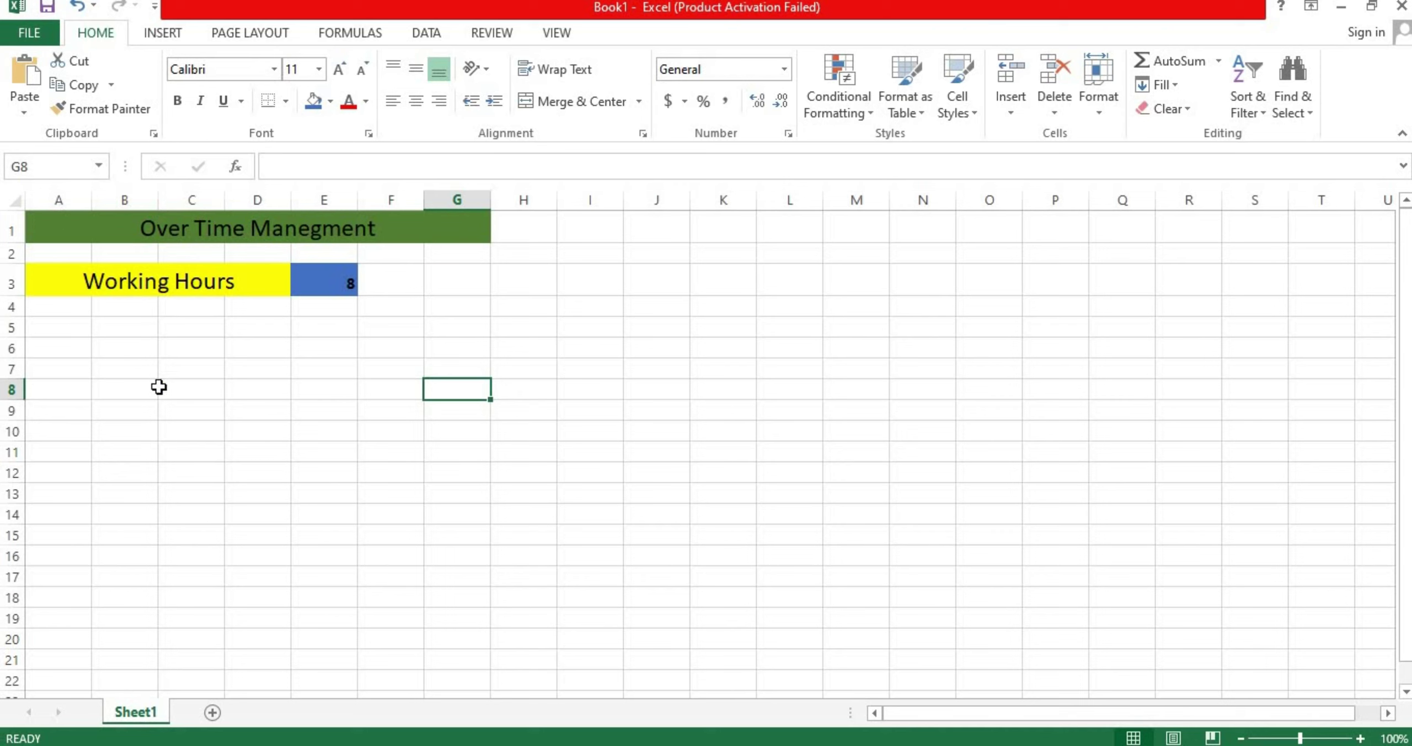
Apply All Borders to the range A1:G15.
{"action": "double_click", "coordinate": [40, 228]}
{"action": "left_click_drag", "start_coordinate": [84, 406], "coordinate": [83, 395]}
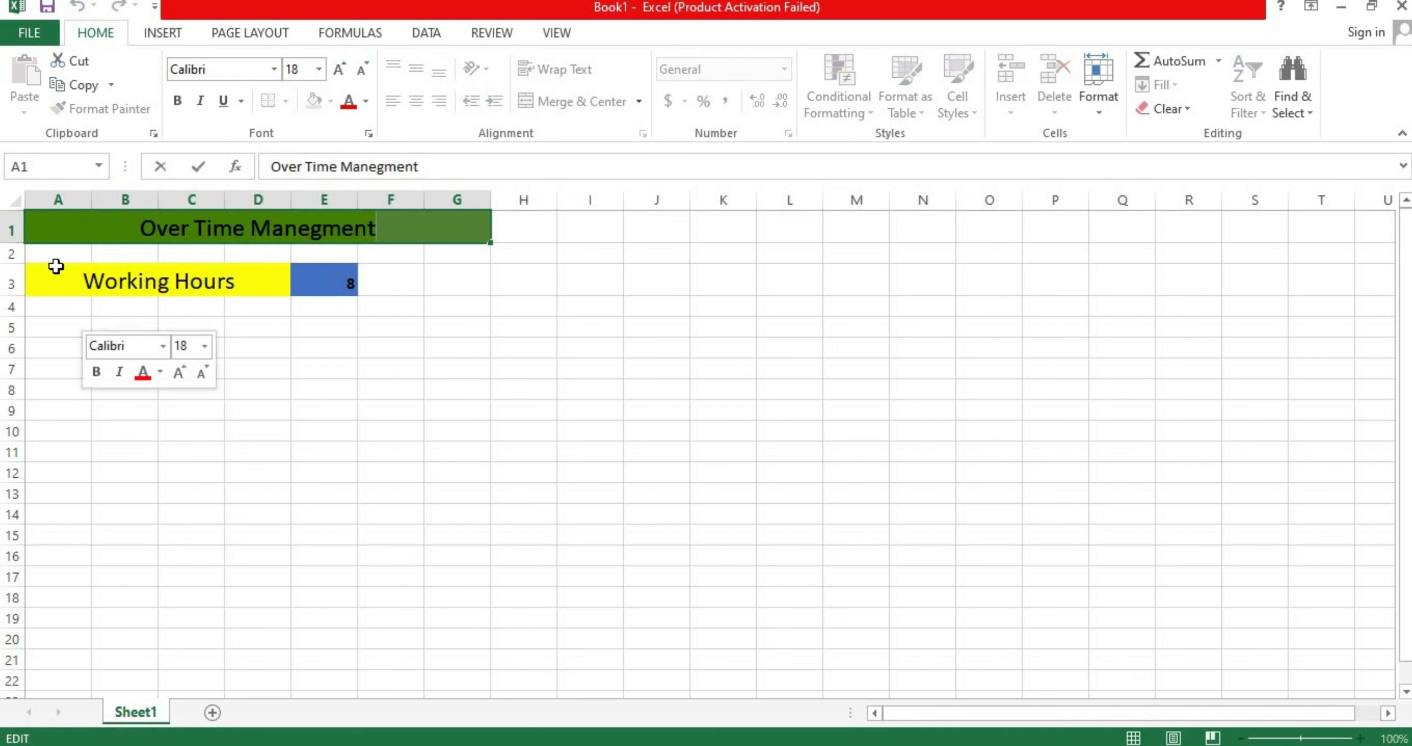
{"action": "left_click_drag", "start_coordinate": [51, 237], "coordinate": [107, 513]}
{"action": "left_click_drag", "start_coordinate": [107, 586], "coordinate": [111, 533]}
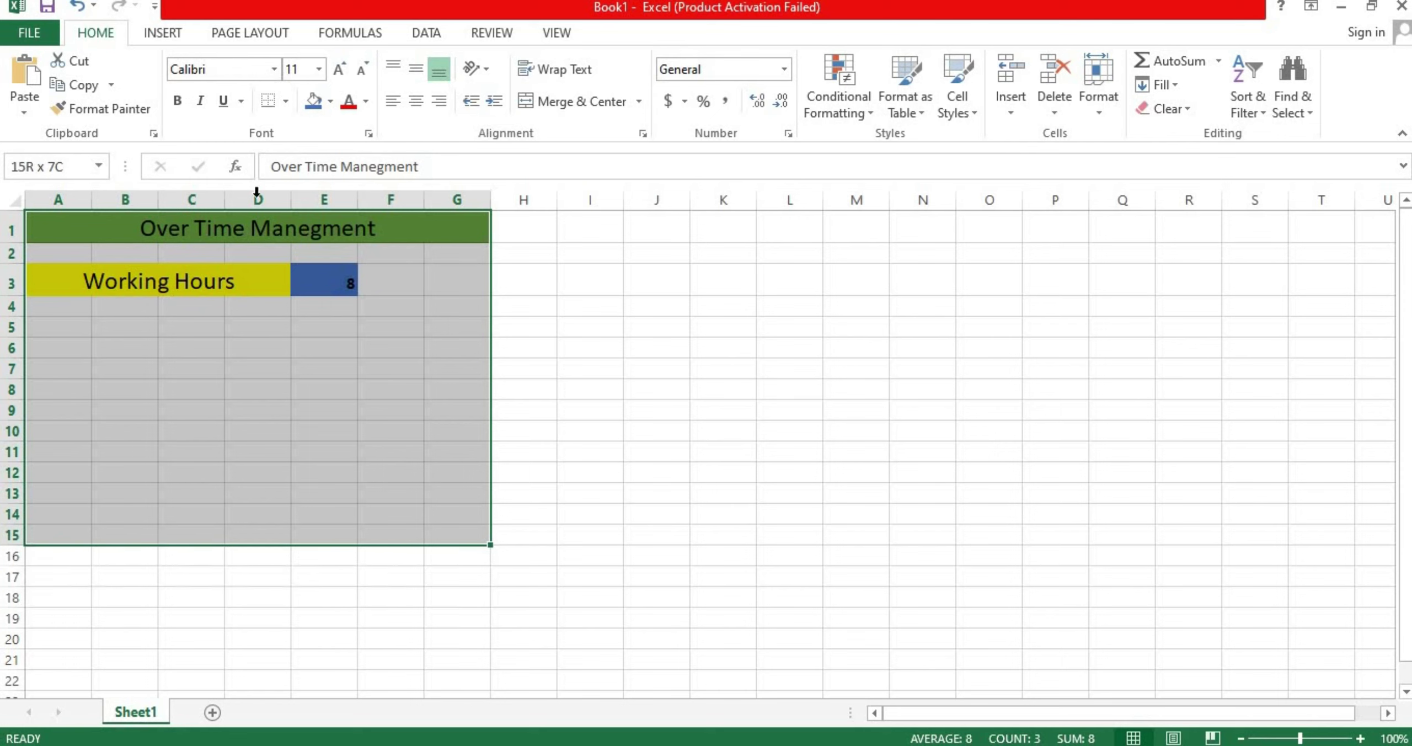
{"action": "left_click", "coordinate": [286, 101]}
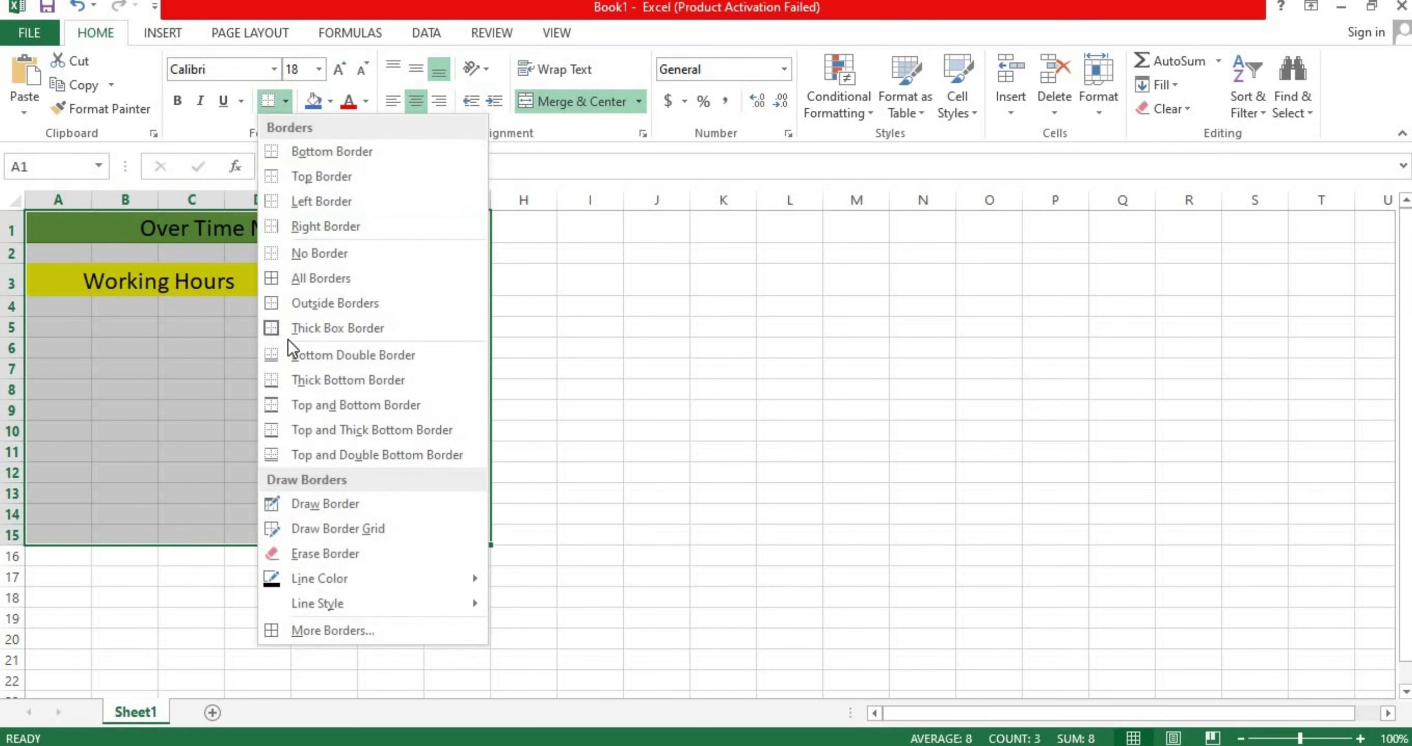
{"action": "left_click", "coordinate": [300, 278]}
{"action": "left_click", "coordinate": [254, 387]}
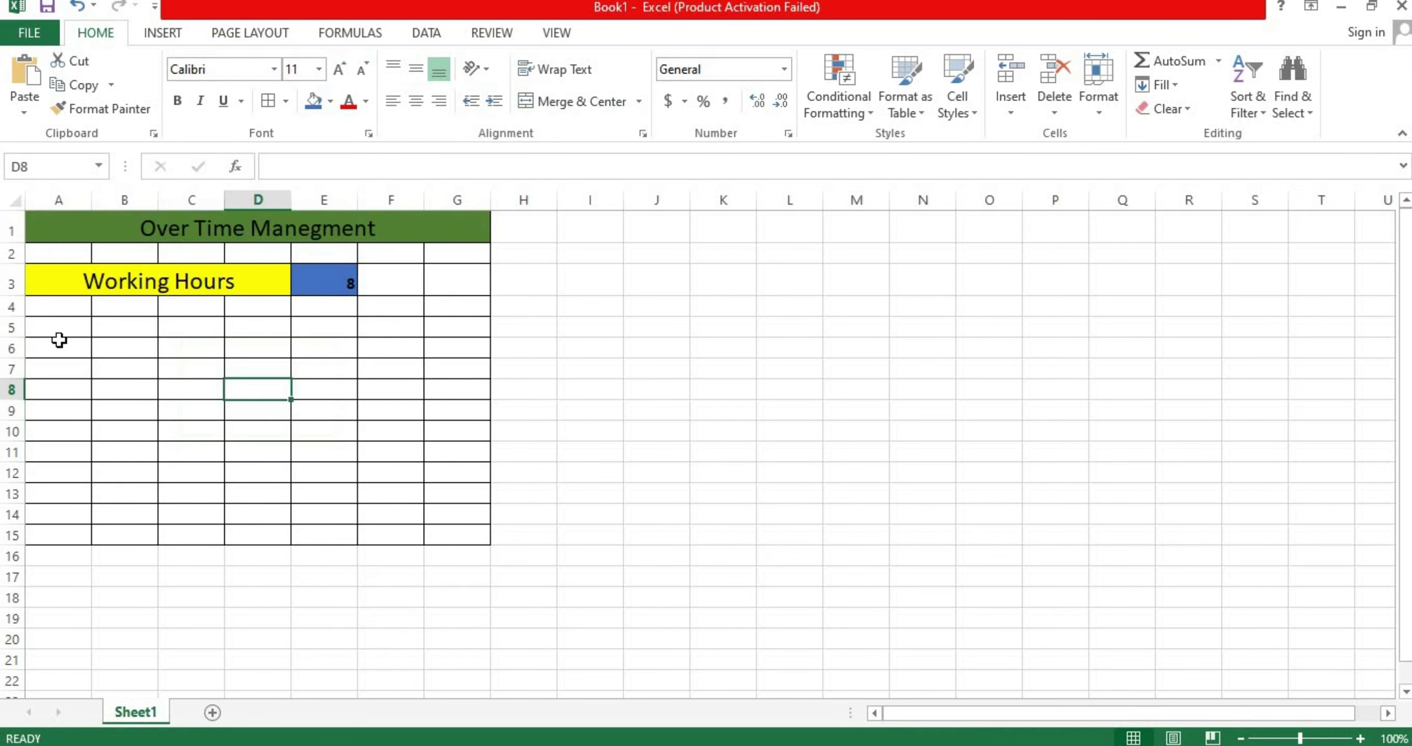
Enter the table headers "Date", "Name" and "Working Hour" in cells A5, B5 and C5.
{"action": "left_click", "coordinate": [51, 334]}
{"action": "type", "text": "Da"}
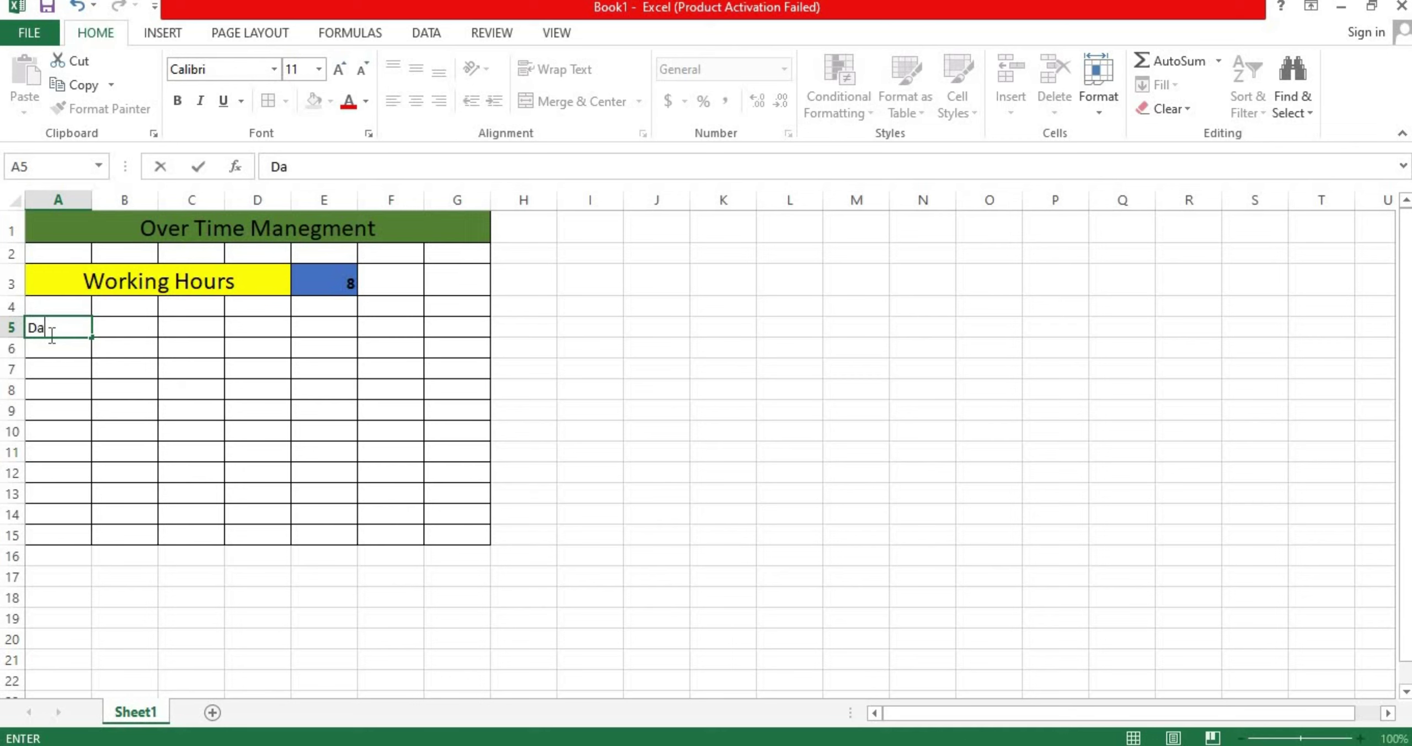
{"action": "type", "text": "te"}
{"action": "left_click", "coordinate": [125, 329]}
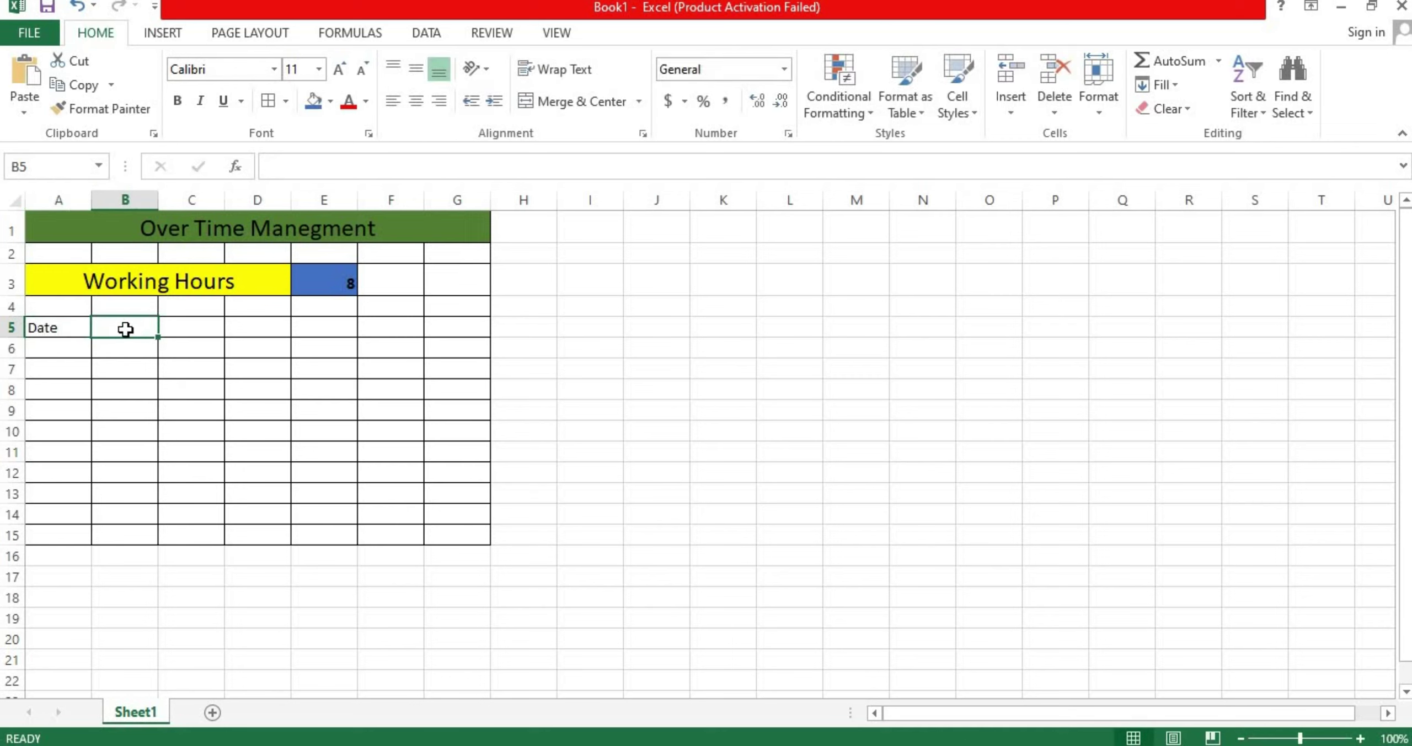
{"action": "type", "text": "Na"}
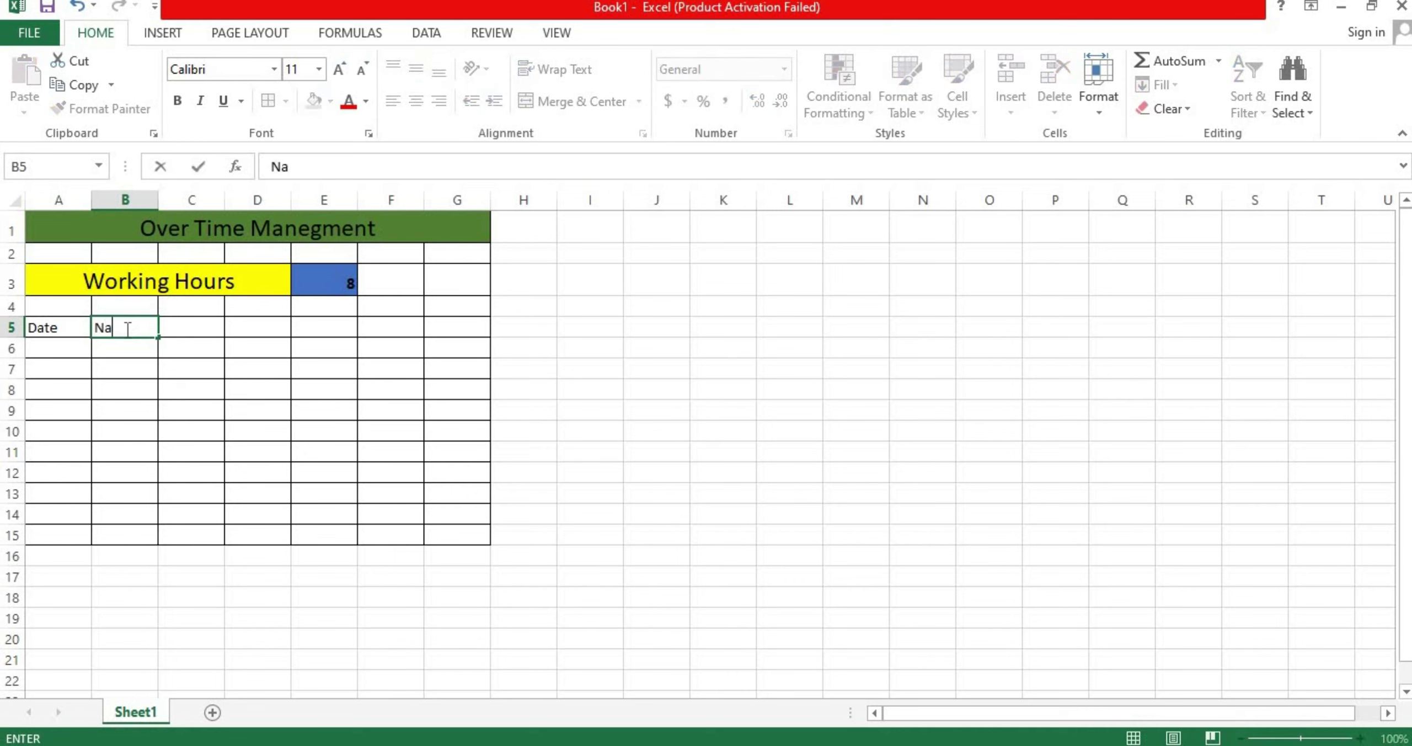
{"action": "type", "text": "me"}
{"action": "key", "text": "Tab"}
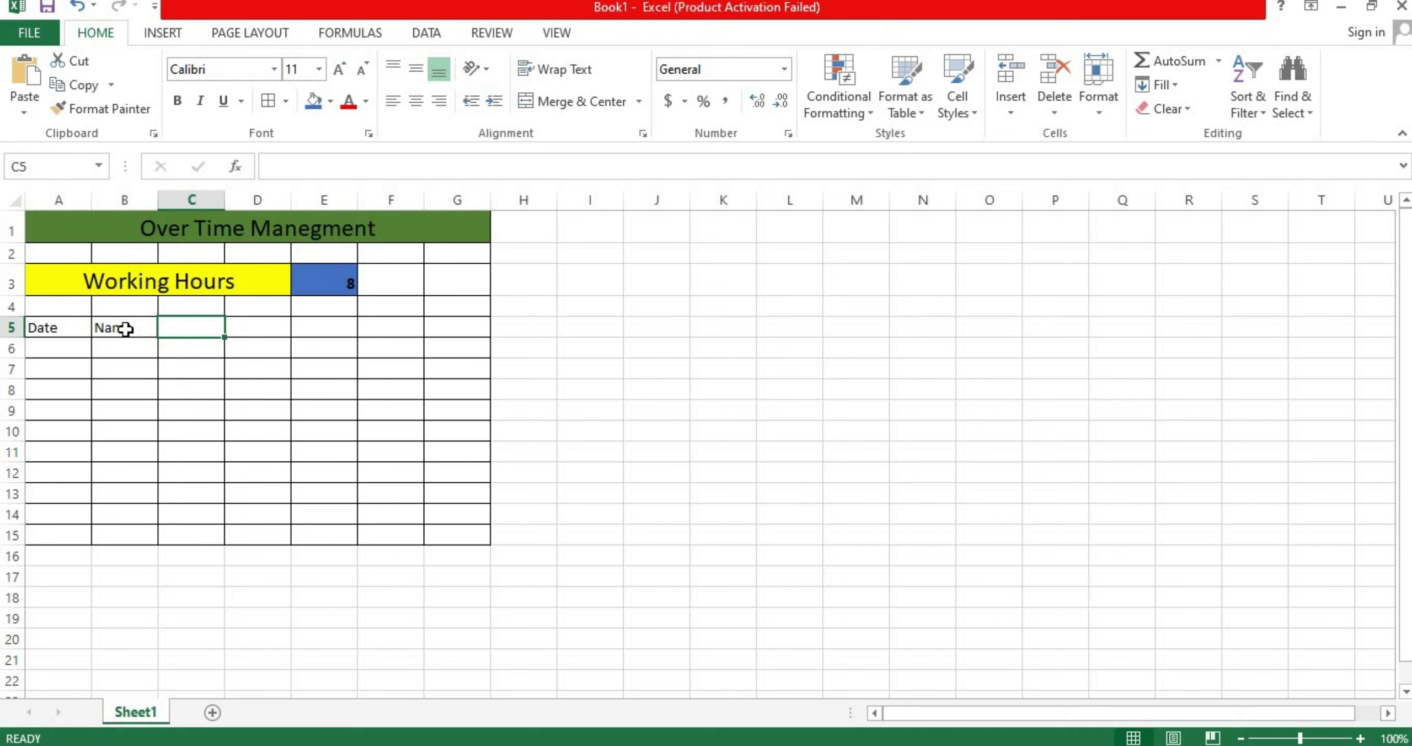
{"action": "type", "text": "Wor"}
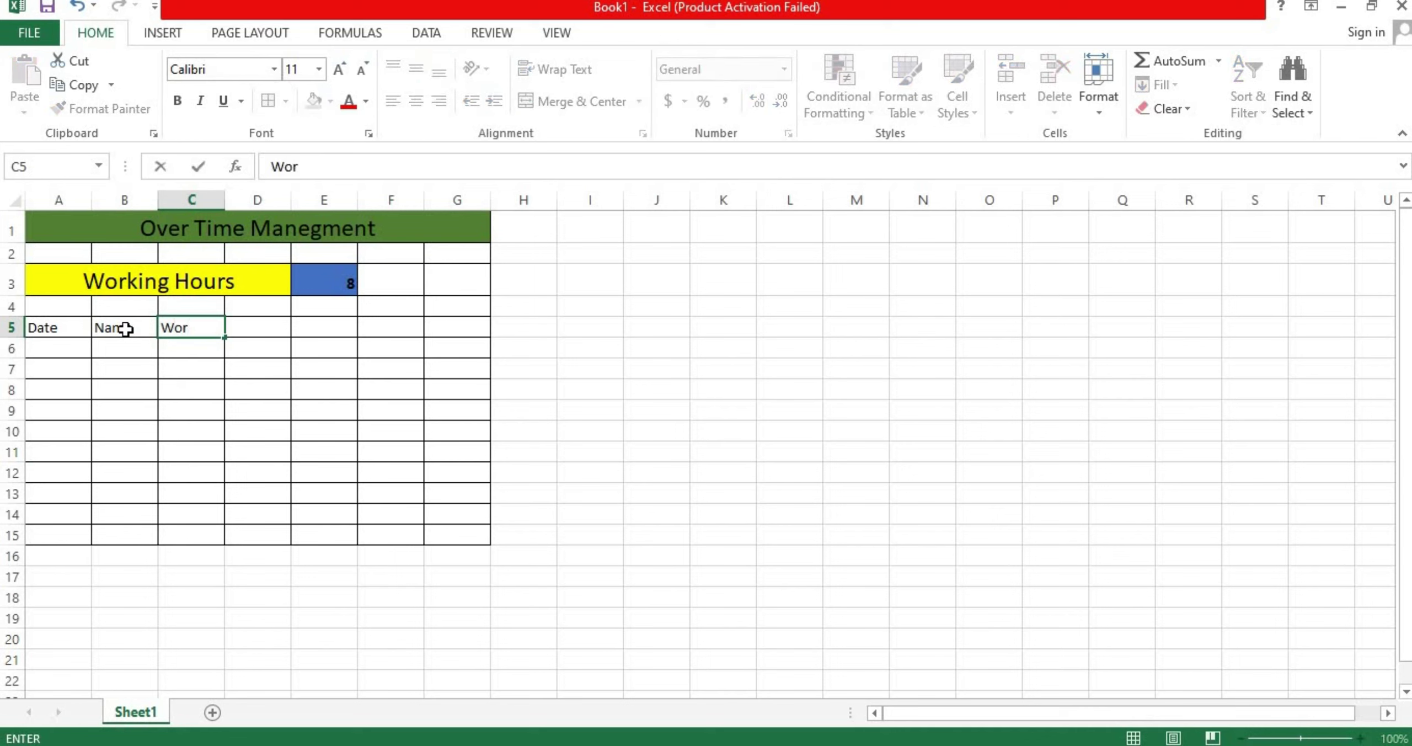
{"action": "type", "text": "king Hour"}
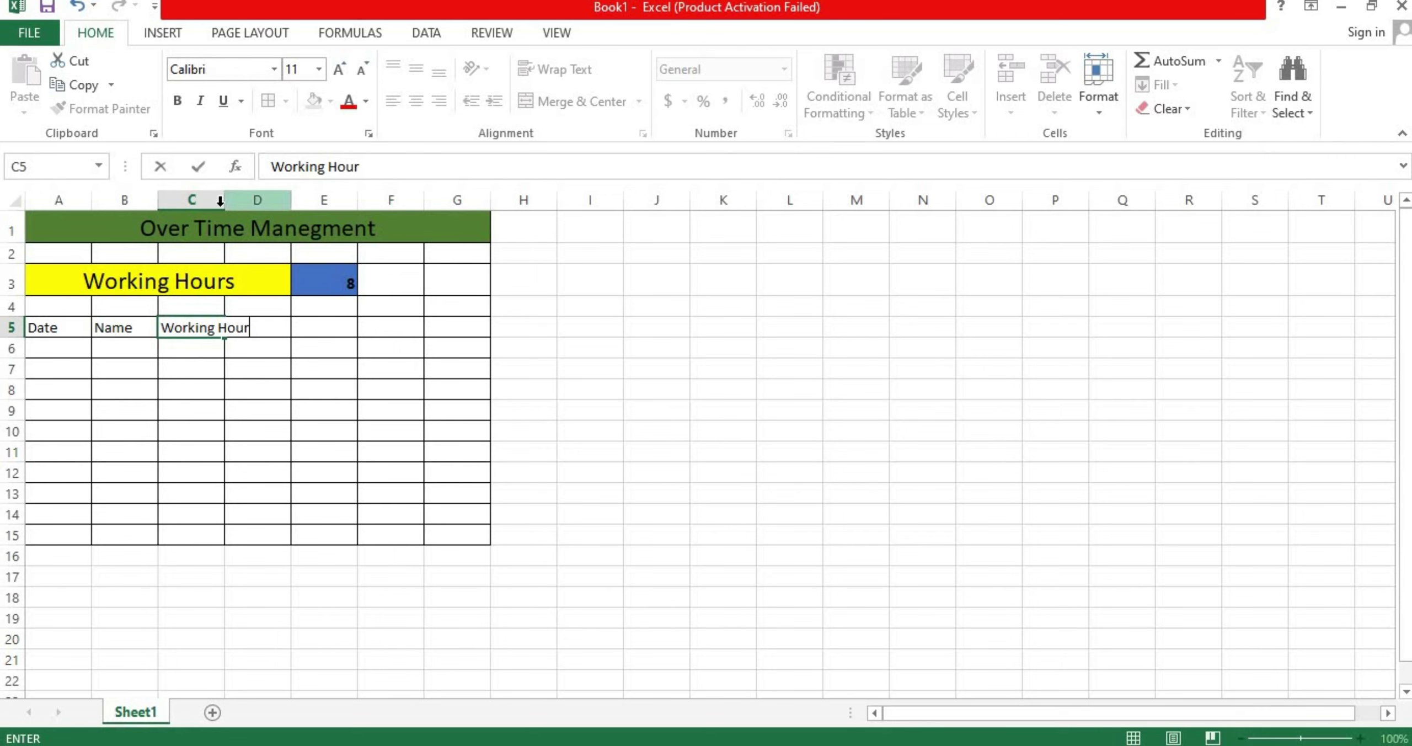
{"action": "key", "text": "Return"}
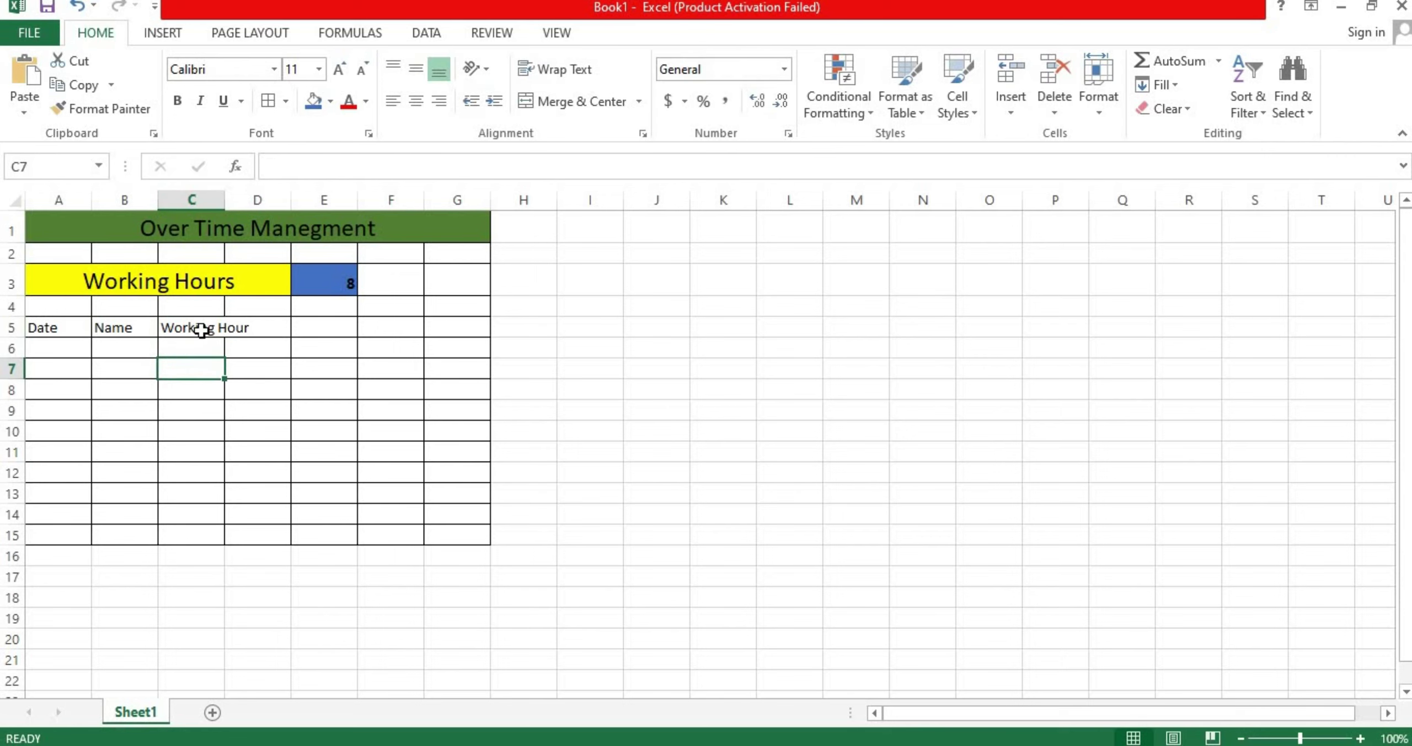
Widen column C to fit the "Working Hour" header and widen columns D through G for longer headers.
{"action": "left_click", "coordinate": [200, 328]}
{"action": "left_click_drag", "start_coordinate": [225, 210], "coordinate": [255, 209]}
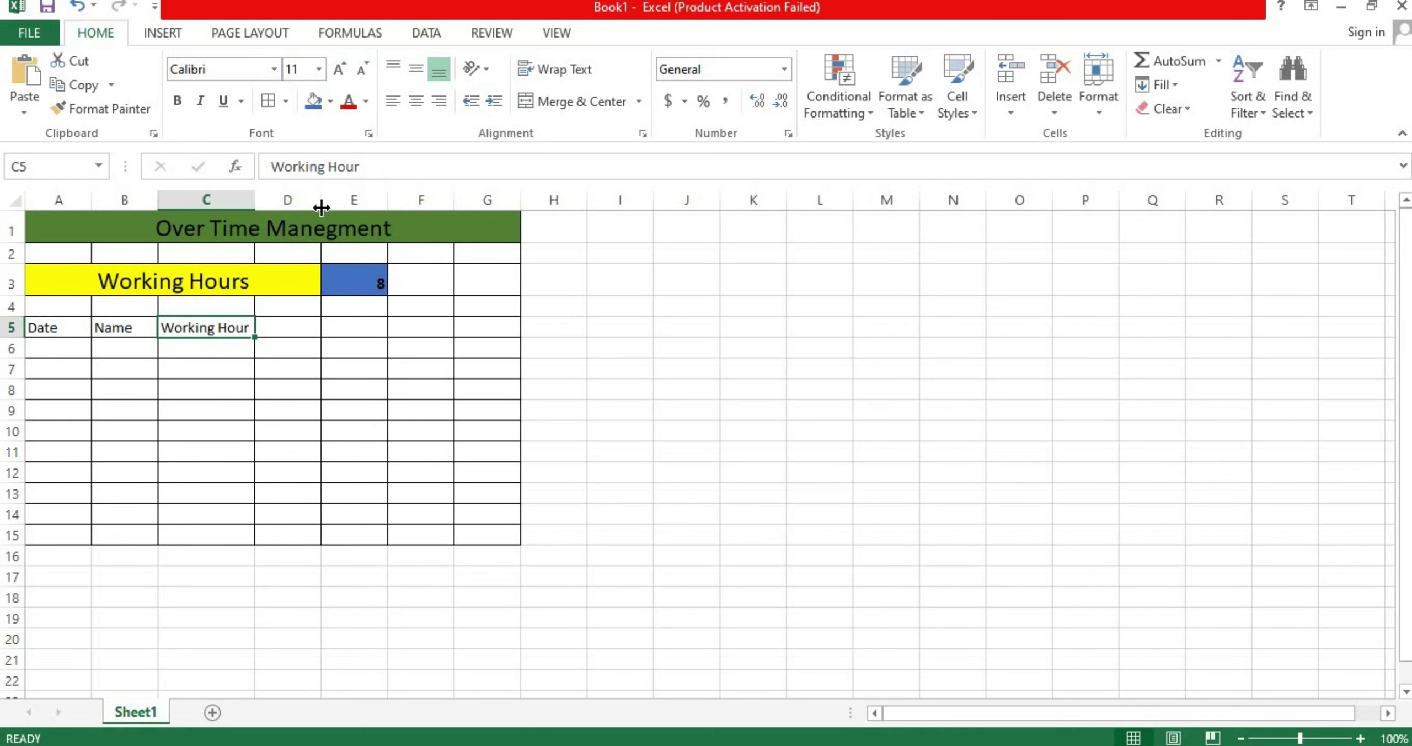
{"action": "left_click_drag", "start_coordinate": [356, 208], "coordinate": [365, 201]}
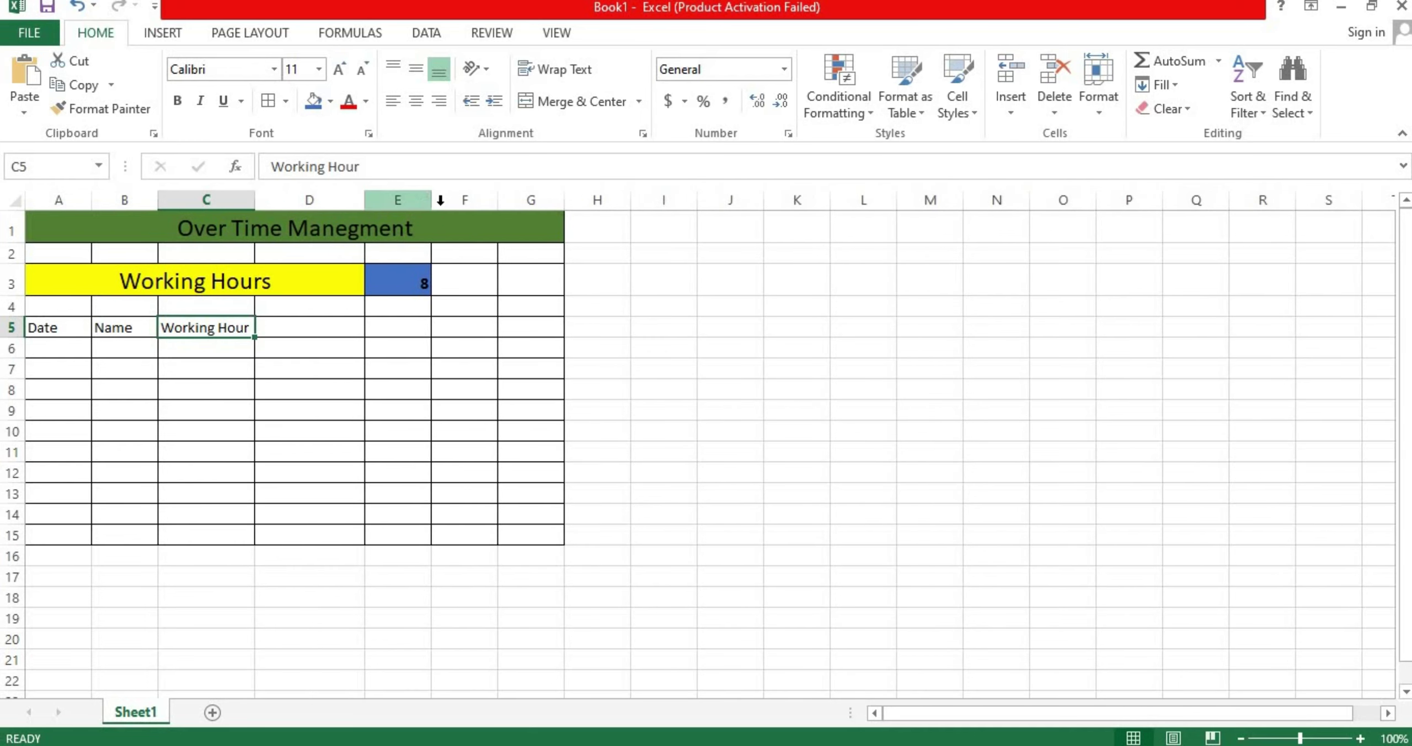
{"action": "left_click_drag", "start_coordinate": [501, 205], "coordinate": [755, 205]}
Enter the header "Over Time Hour" in cell D5.
{"action": "left_click", "coordinate": [296, 322]}
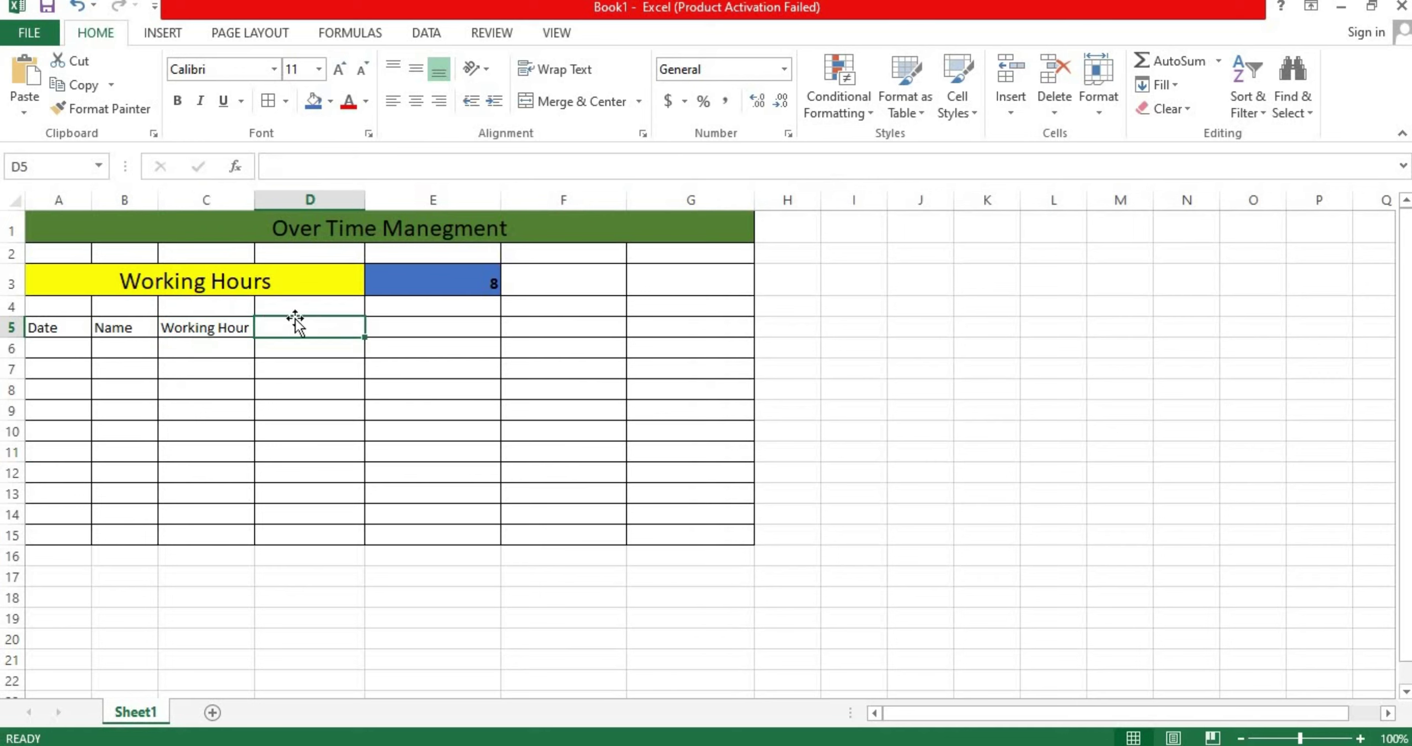
{"action": "type", "text": "Ove"}
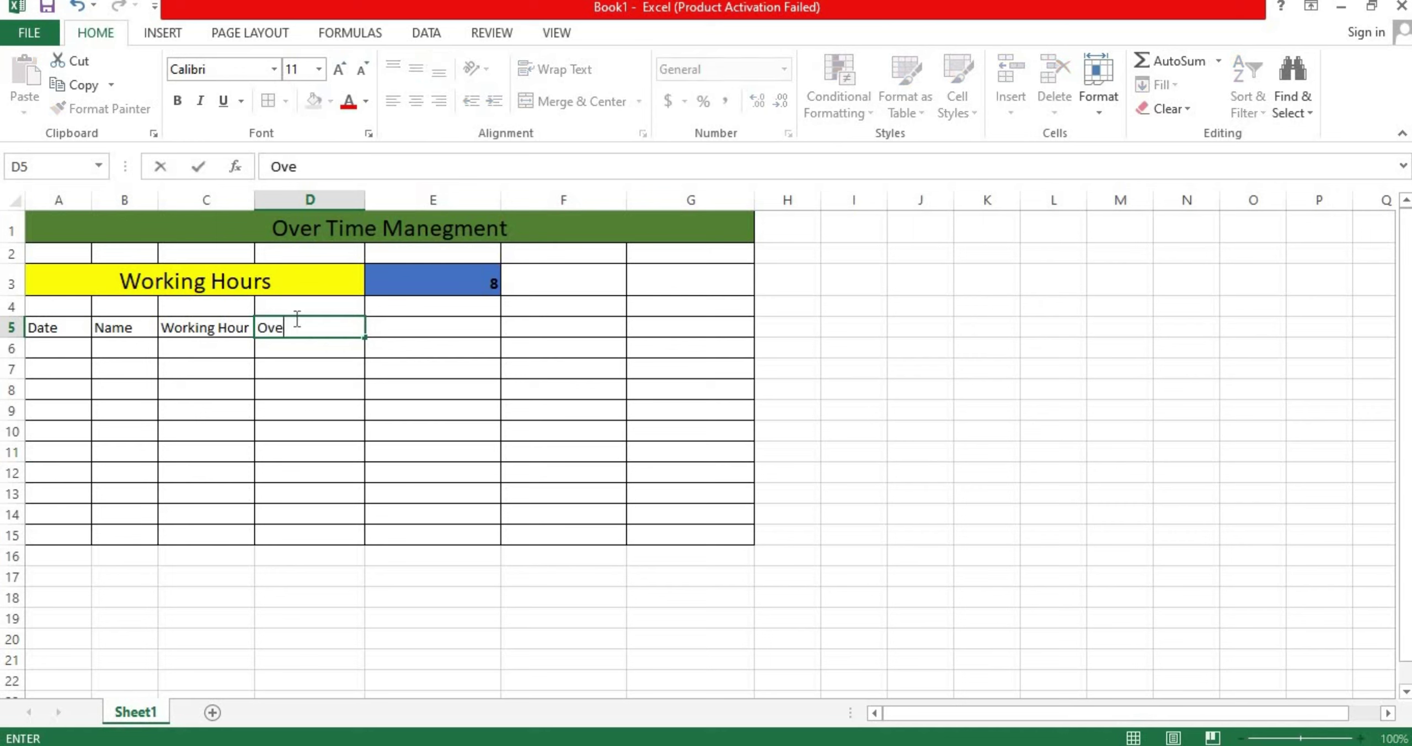
{"action": "type", "text": "r Ta"}
{"action": "key", "text": "BackSpace"}
{"action": "type", "text": "ime Hour"}
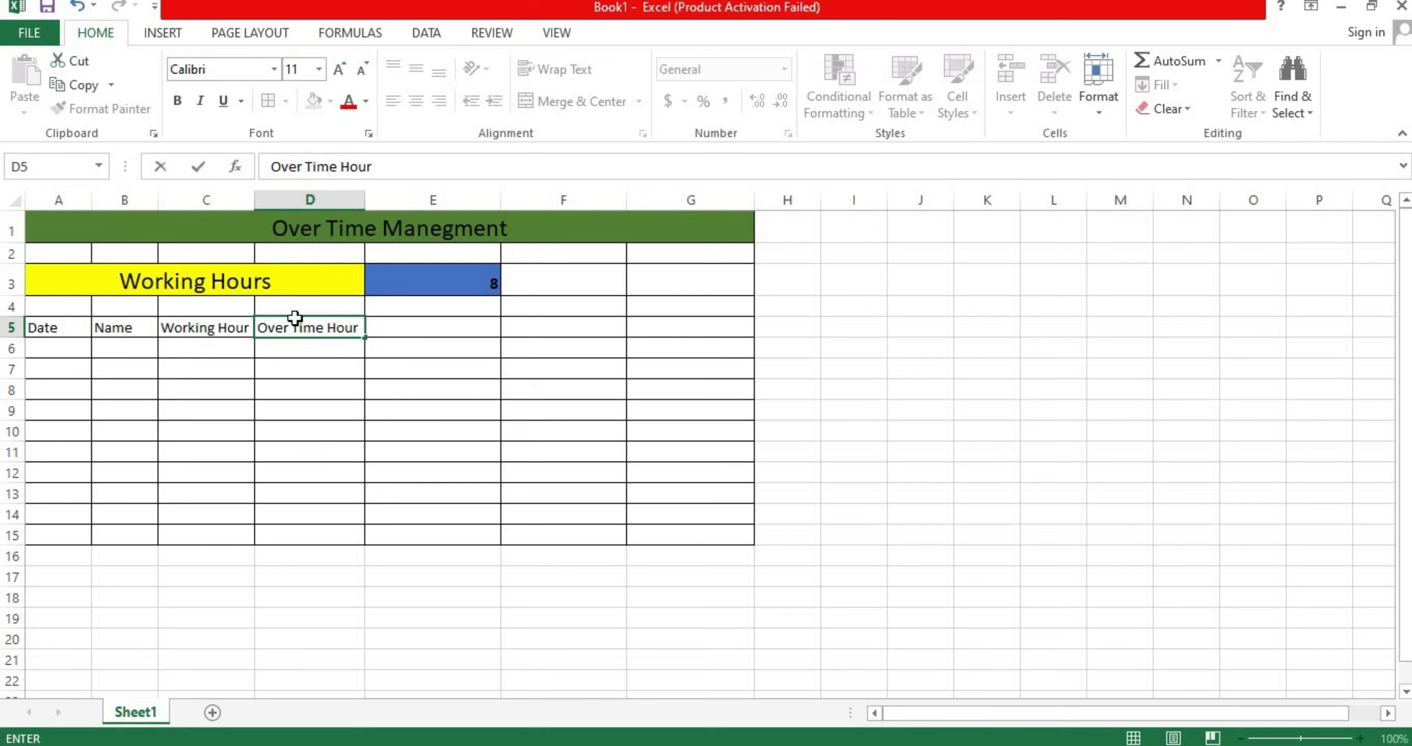
{"action": "key", "text": "Tab"}
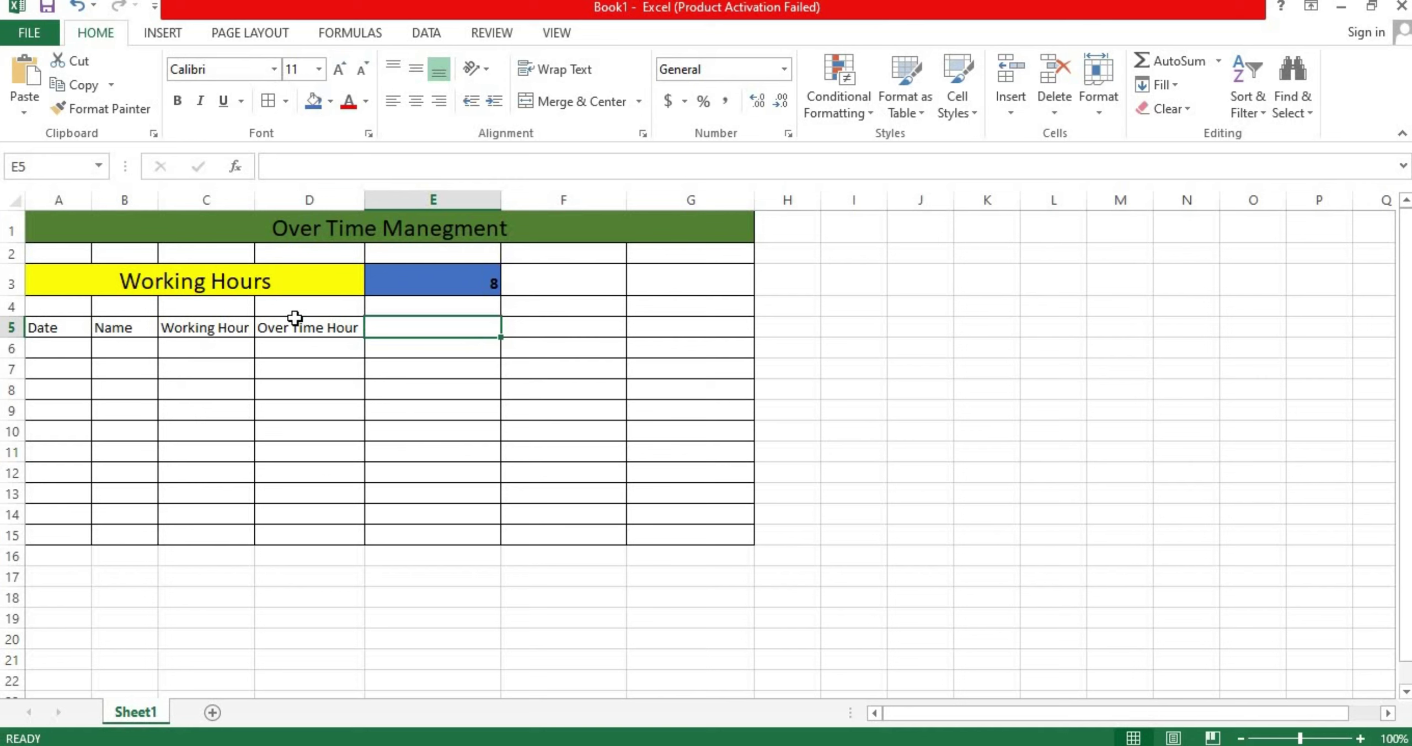
Enter the header "Regular Salary" in cell E5 and narrow column E to fit it.
{"action": "type", "text": "Reg"}
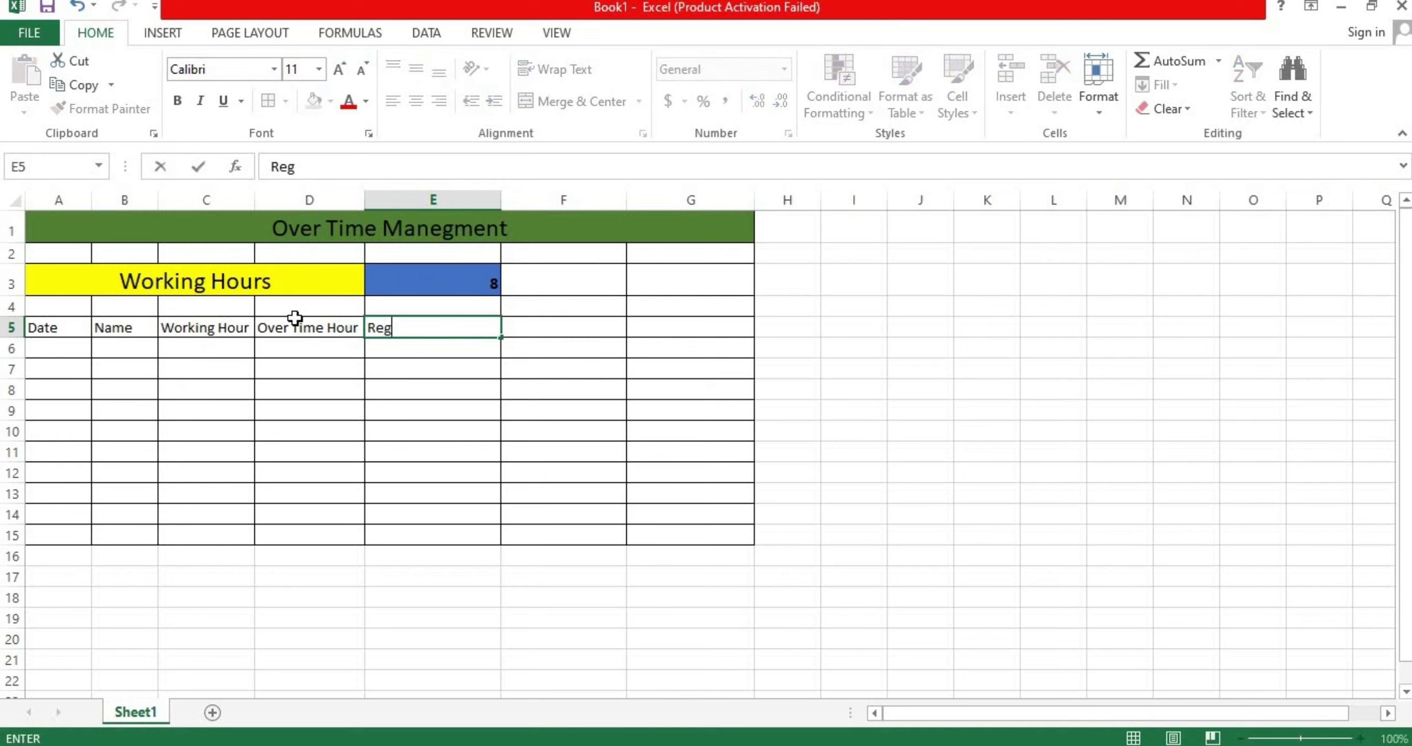
{"action": "type", "text": "ular Salary"}
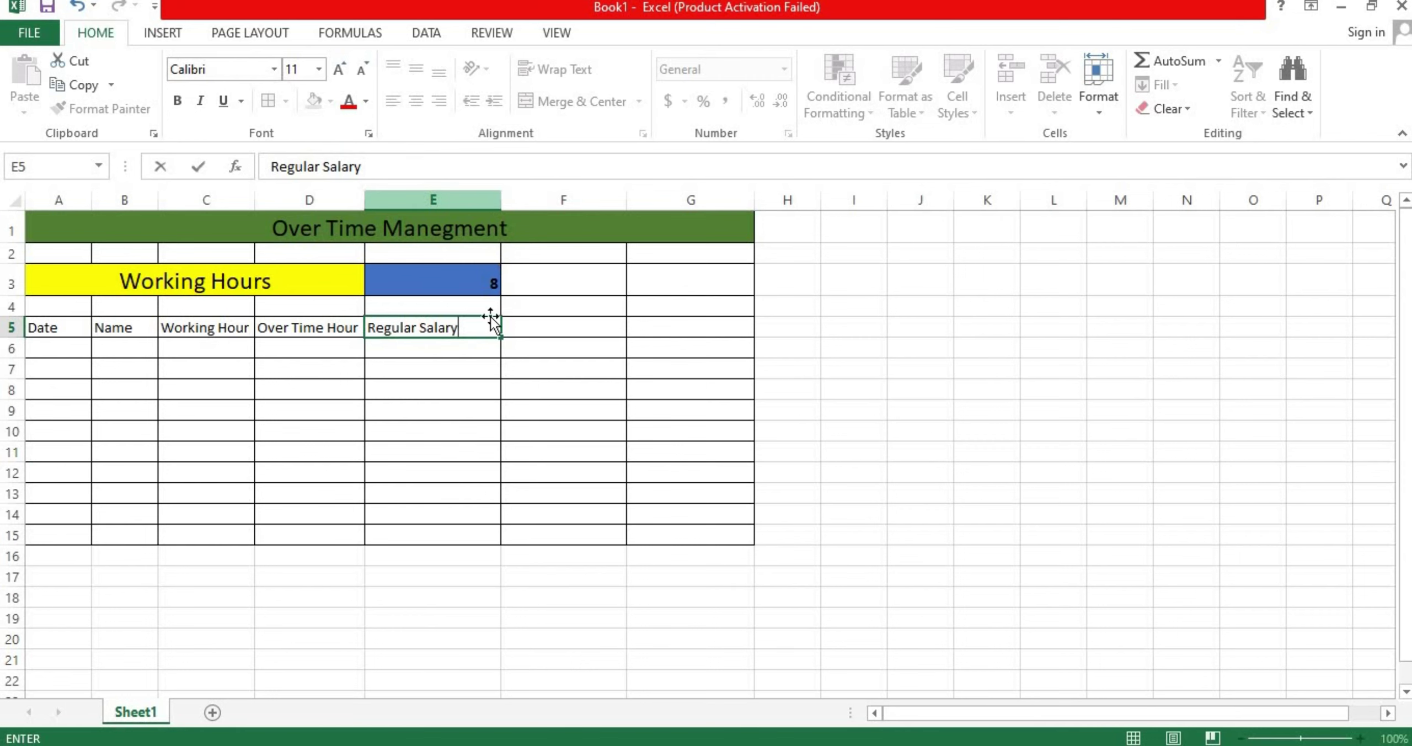
{"action": "left_click", "coordinate": [476, 333]}
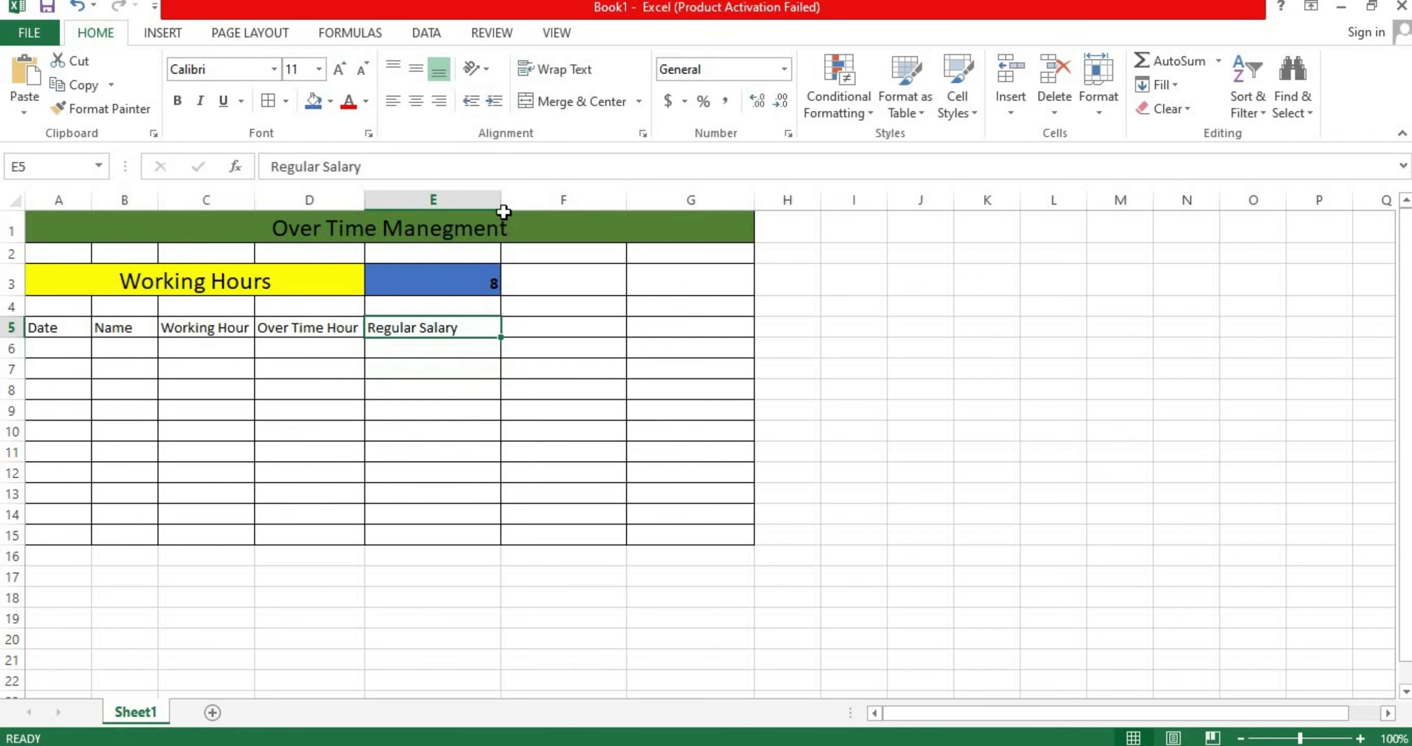
{"action": "mouse_move", "coordinate": [485, 203]}
{"action": "left_mouse_down"}
{"action": "mouse_move", "coordinate": [454, 206]}
{"action": "mouse_move", "coordinate": [467, 205]}
{"action": "left_mouse_up"}
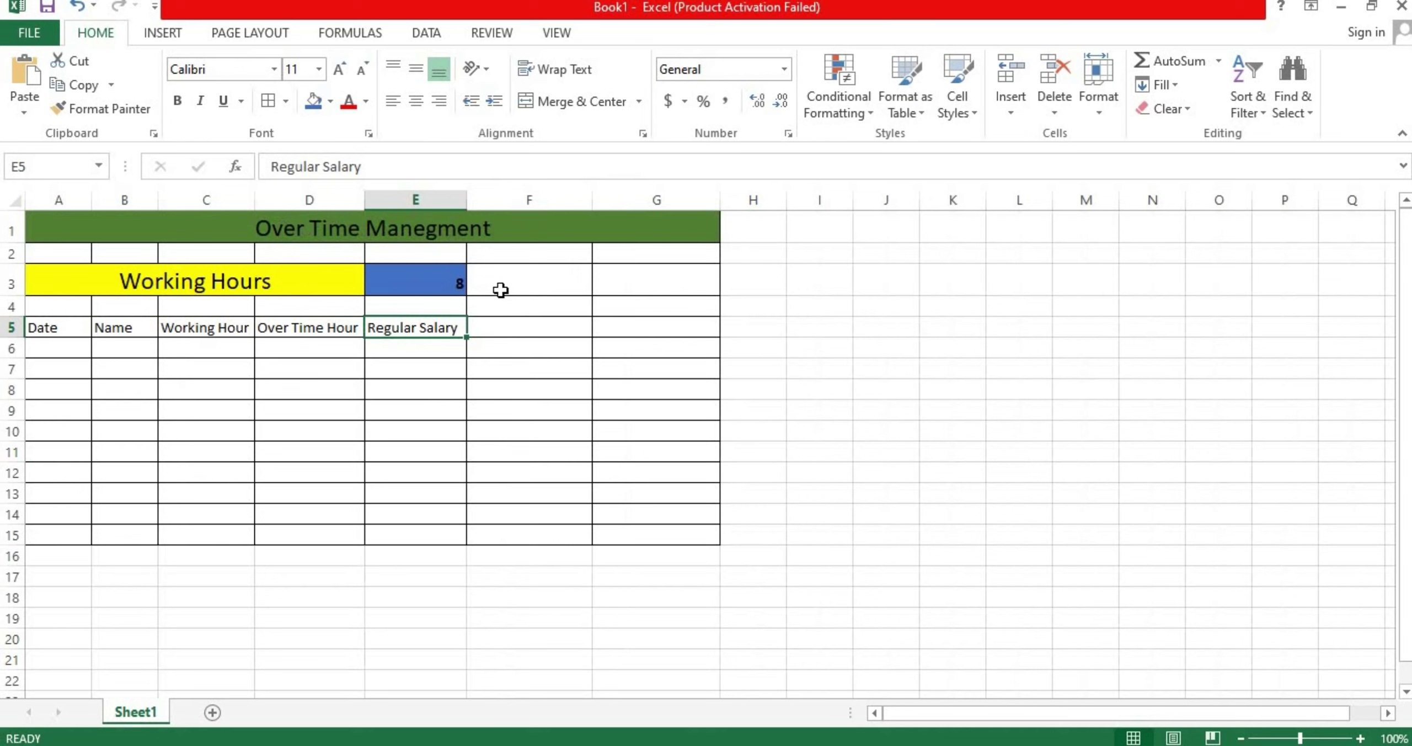
Enter the header "Over Time Salary" in cell F5.
{"action": "left_click", "coordinate": [506, 320]}
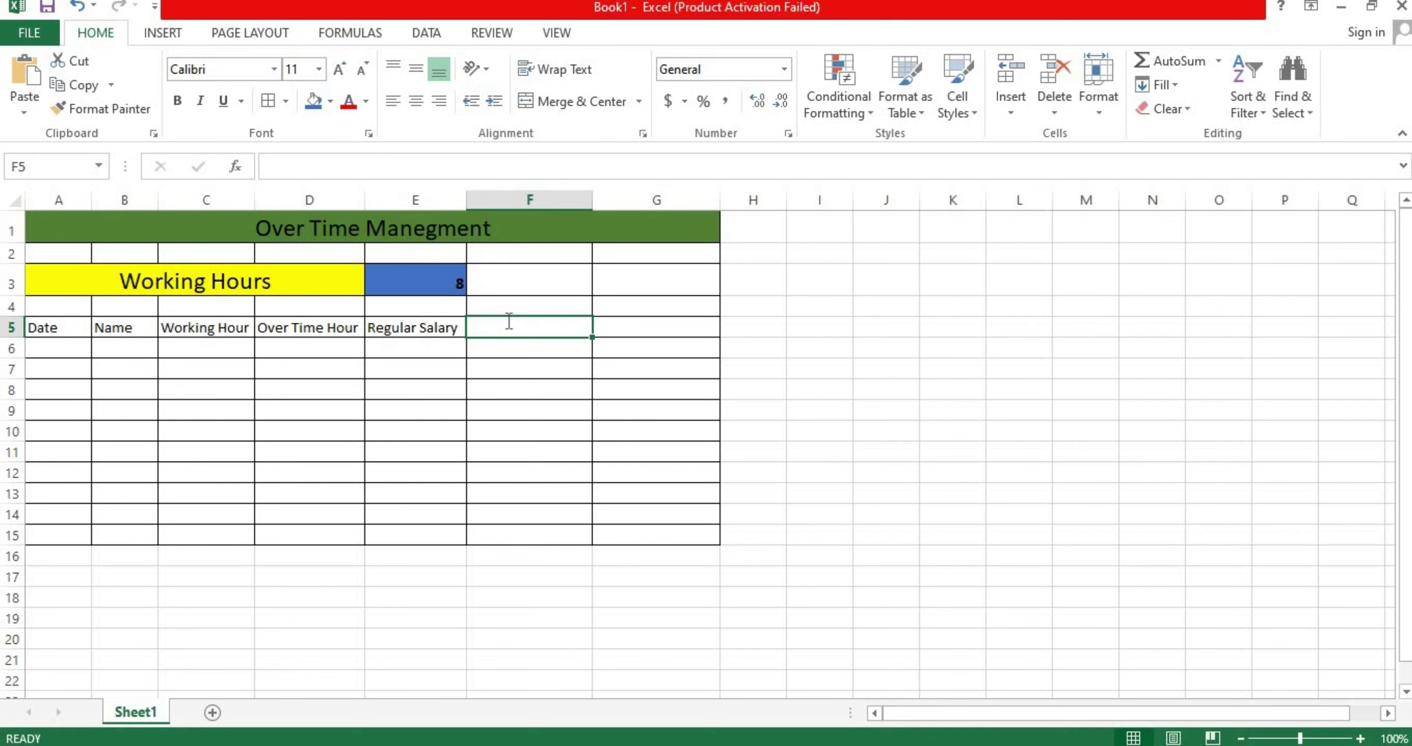
{"action": "type", "text": "Over "}
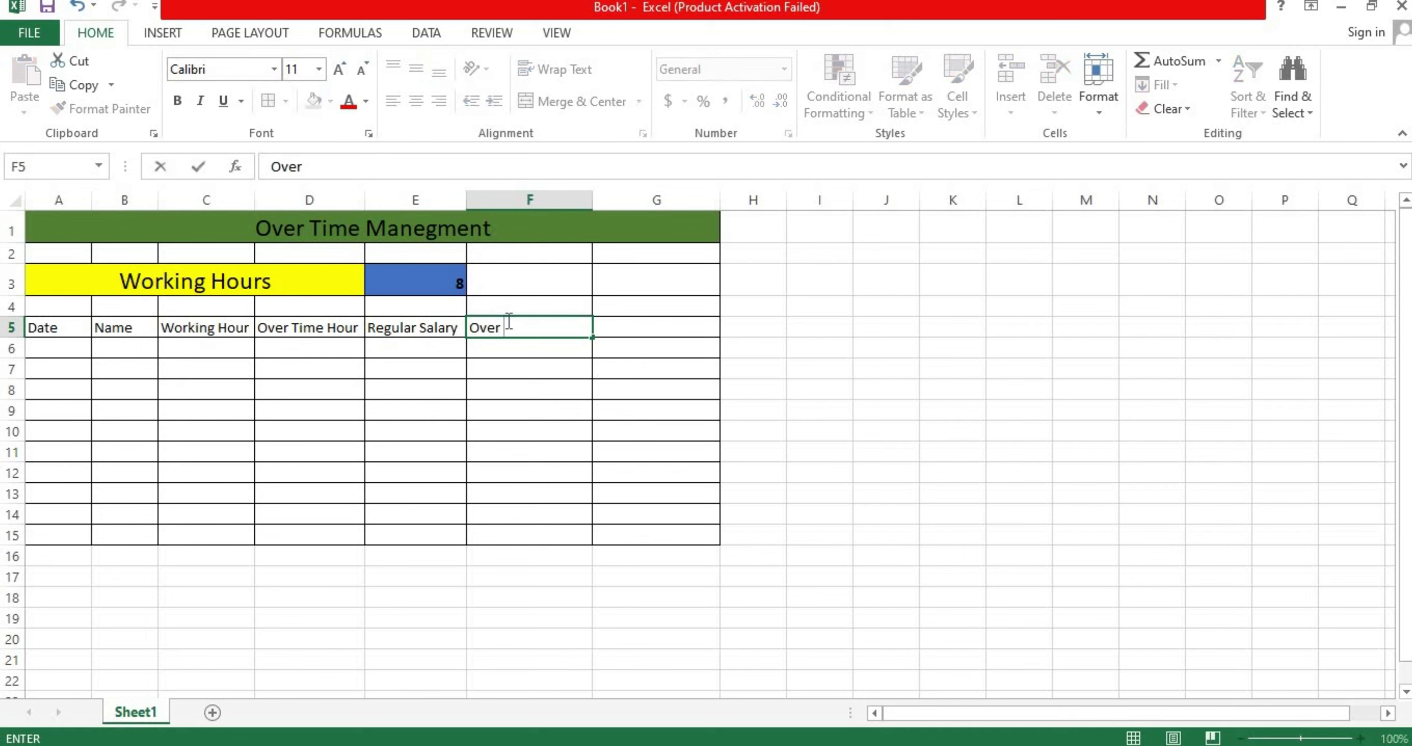
{"action": "type", "text": "Time Salary"}
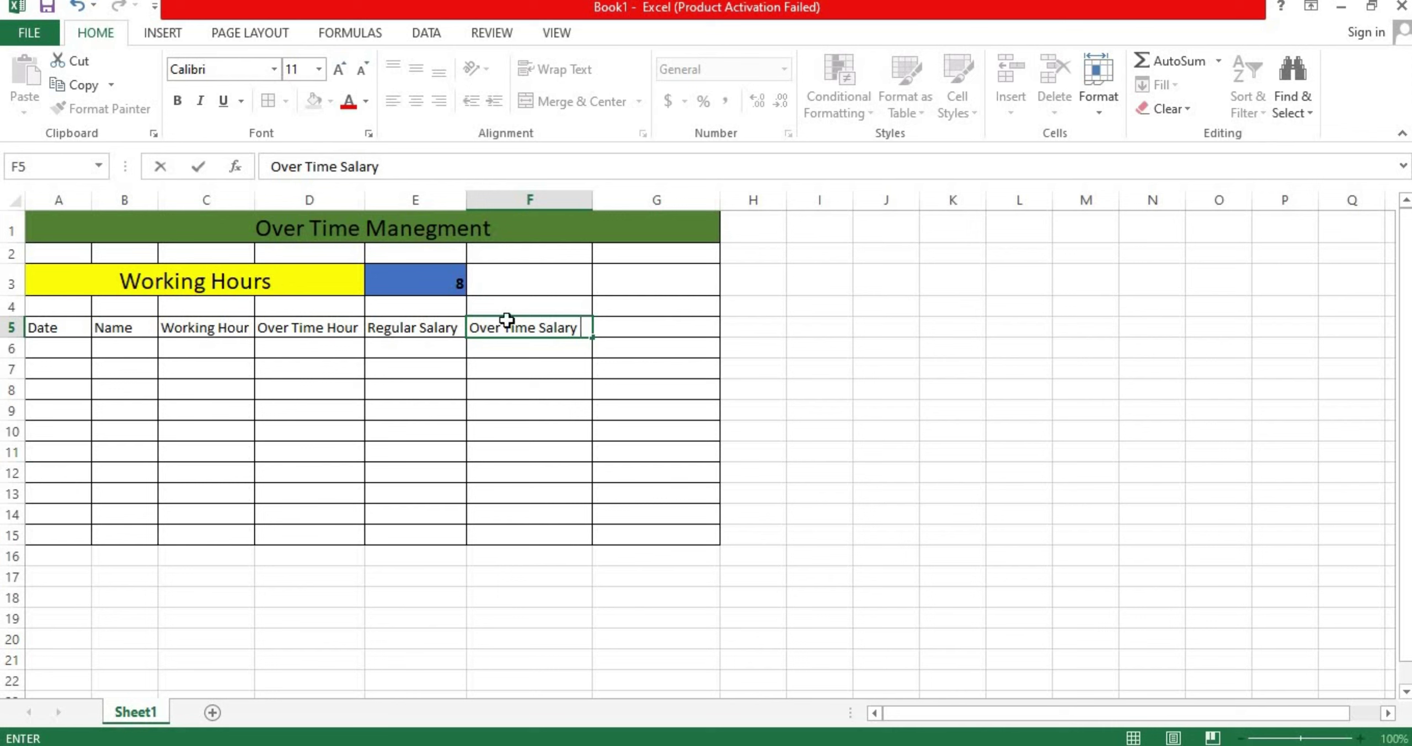
{"action": "key", "text": "Tab"}
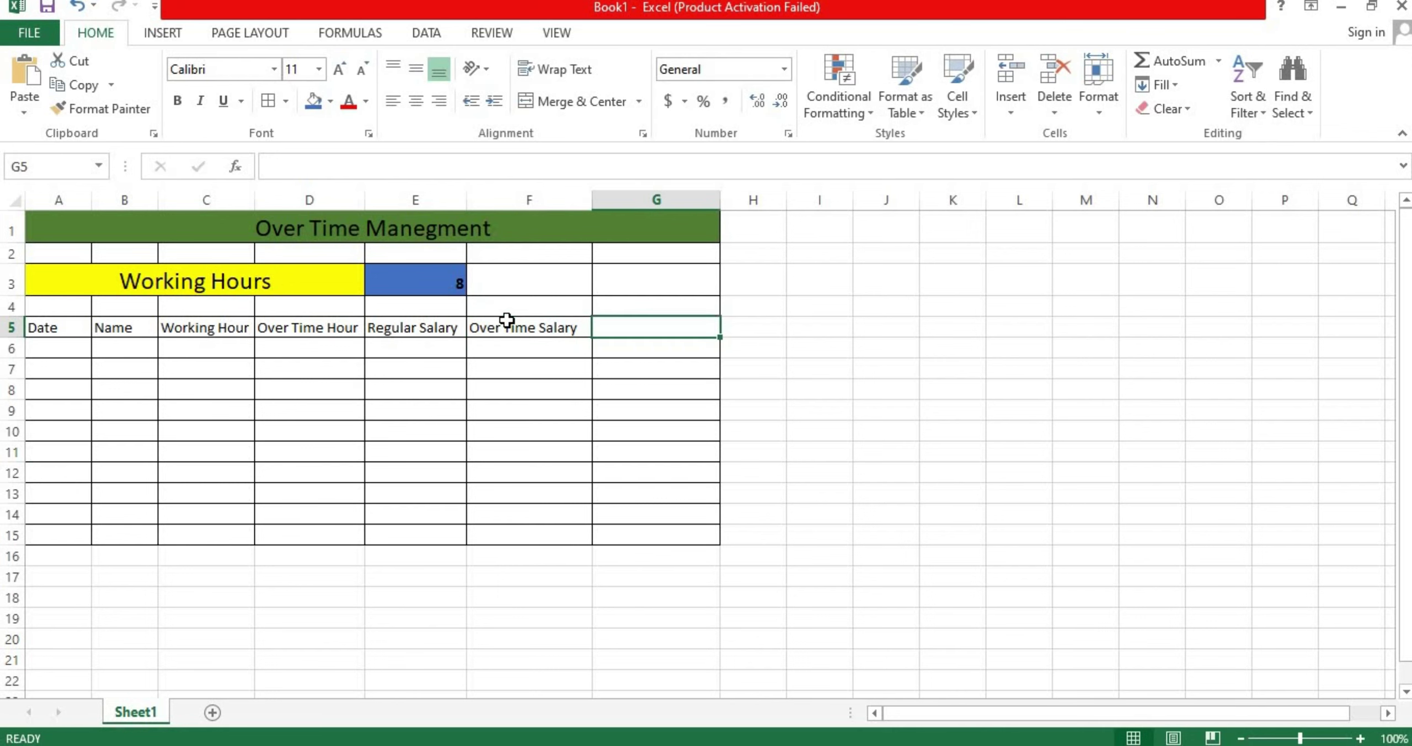
Enter the header "Total Salary" in cell G5 and narrow column G to fit it.
{"action": "type", "text": "To"}
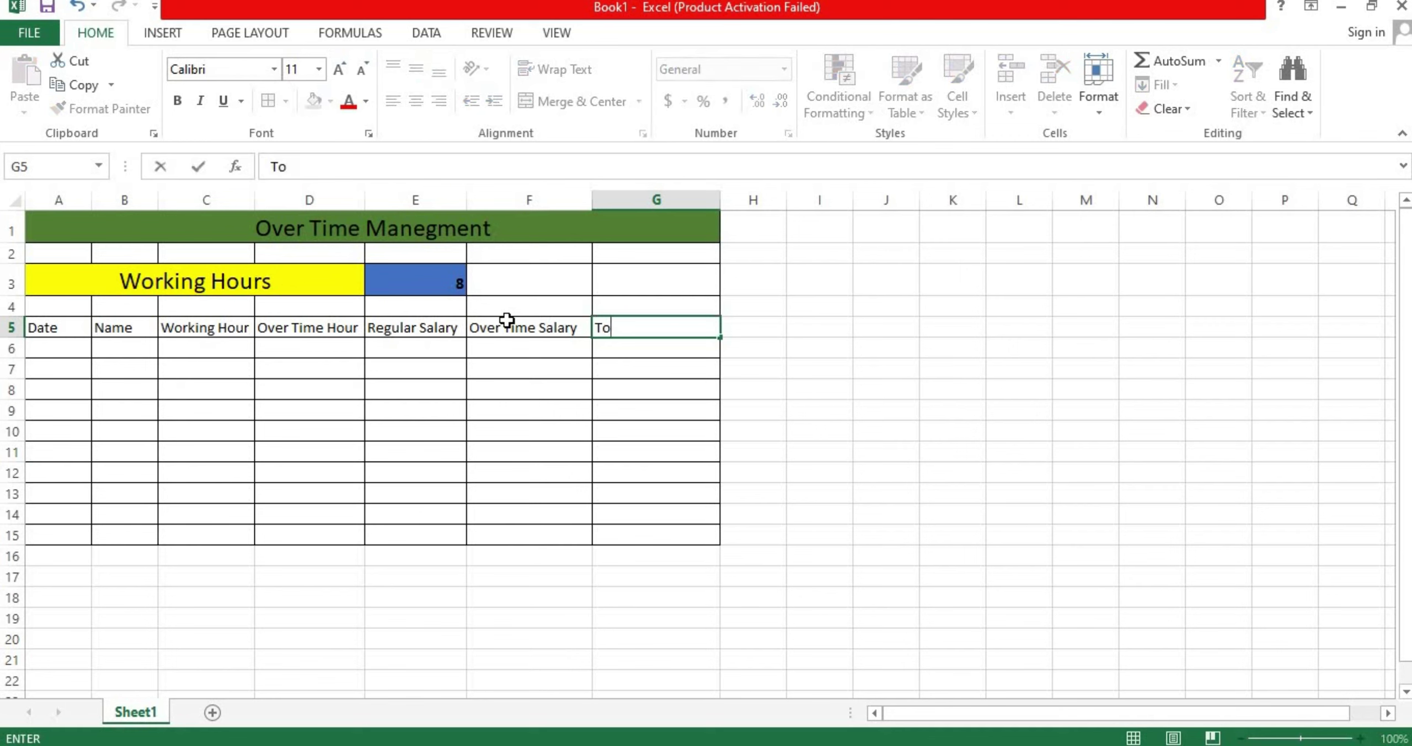
{"action": "type", "text": "tal Salary"}
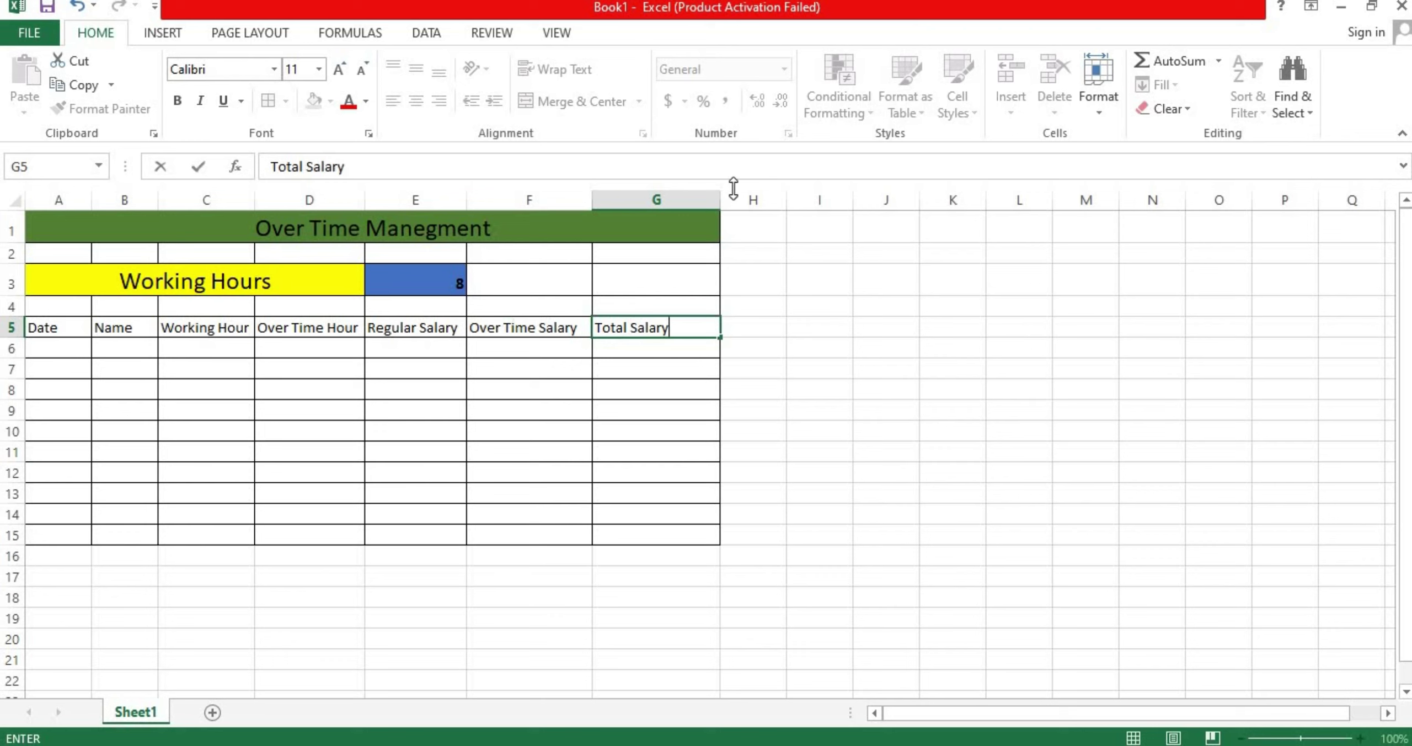
{"action": "left_click", "coordinate": [691, 300]}
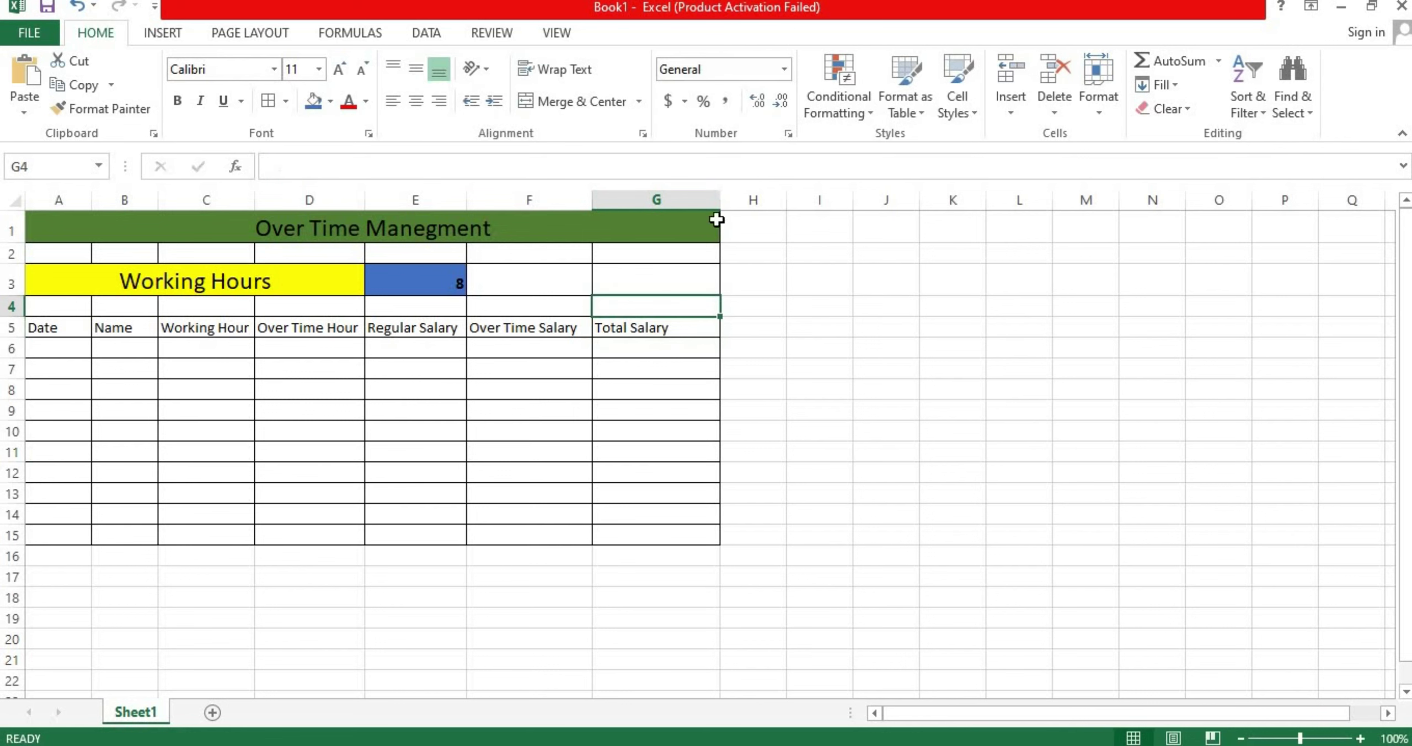
{"action": "left_click_drag", "start_coordinate": [720, 205], "coordinate": [682, 215]}
Set the number format of cell A6 to Text.
{"action": "left_click", "coordinate": [43, 351]}
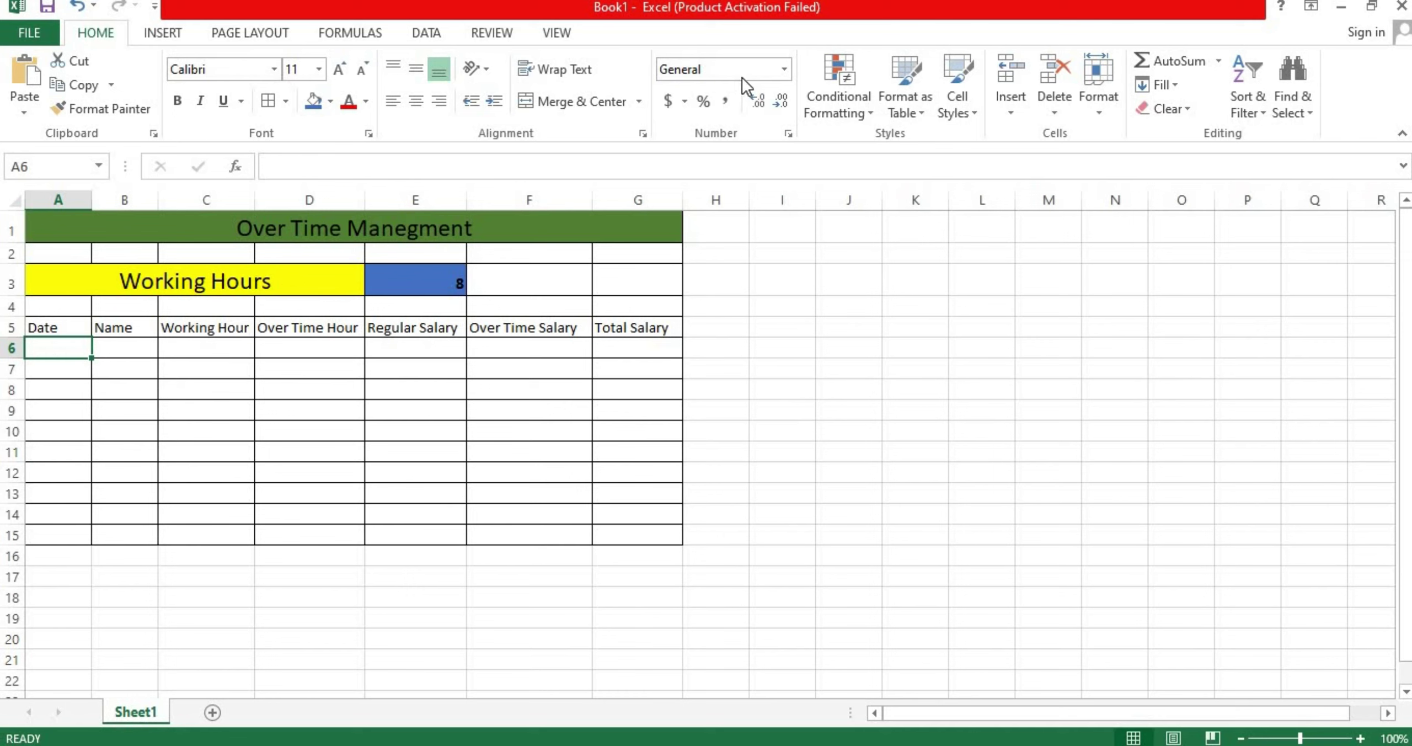
{"action": "left_click", "coordinate": [784, 70]}
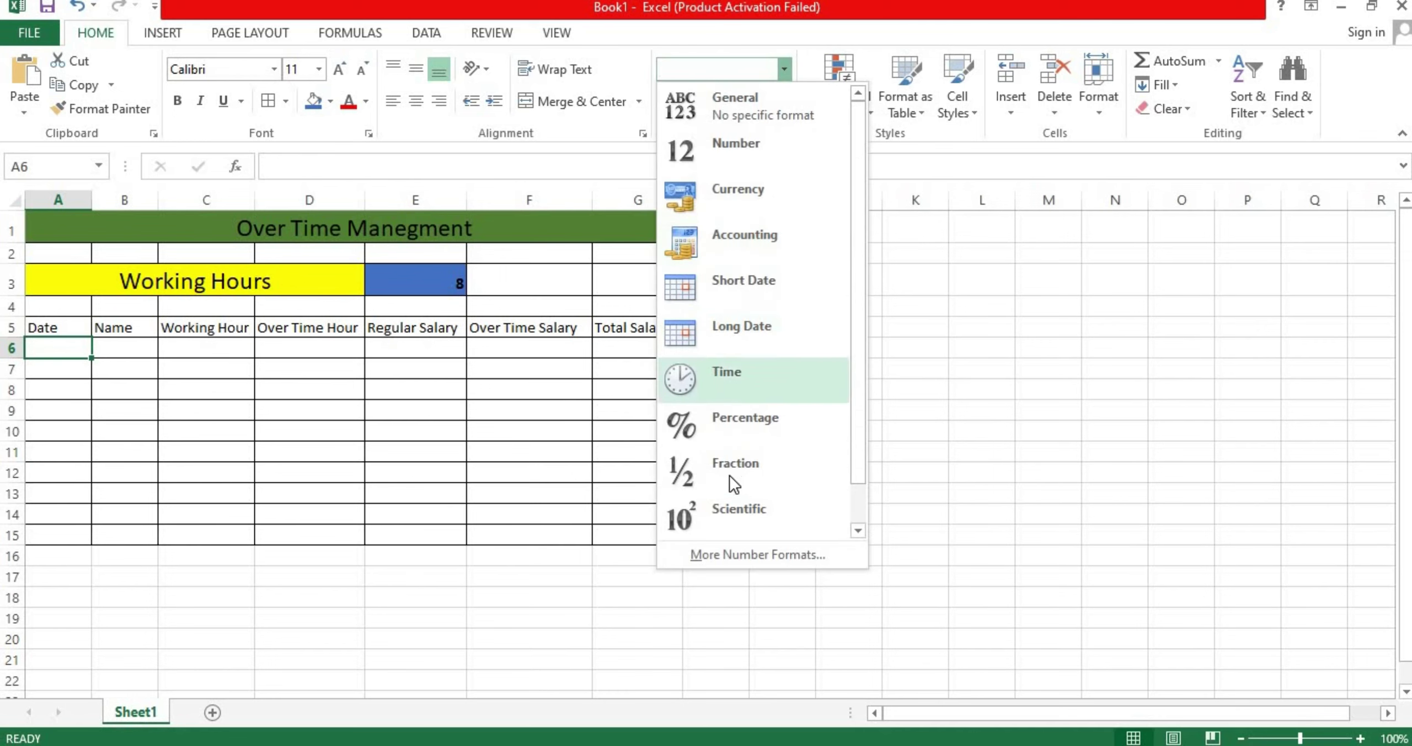
{"action": "scroll", "coordinate": [729, 485], "scroll_direction": "down", "scroll_amount": 1}
{"action": "left_click", "coordinate": [729, 507]}
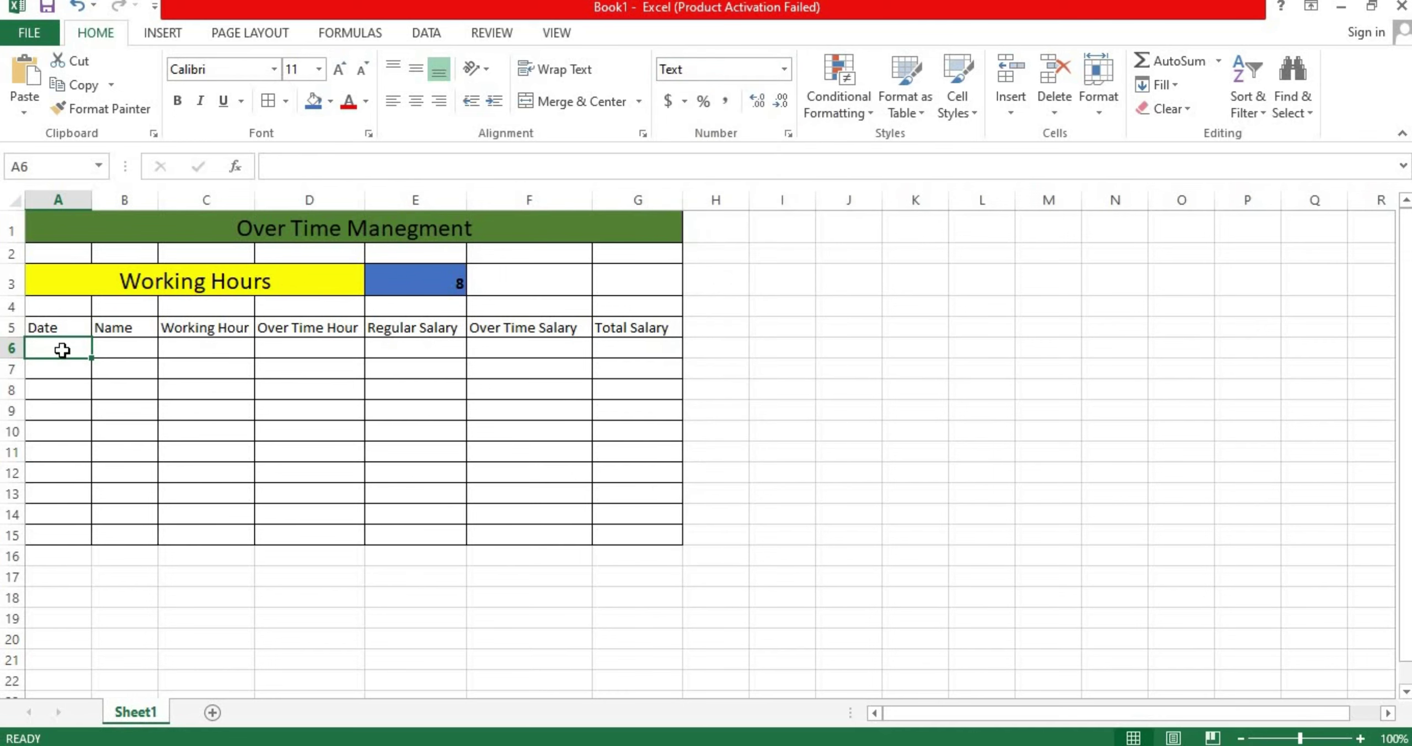
Enter the date 01-Apr-21 in cell A6 under the "Date" header.
{"action": "type", "text": "01"}
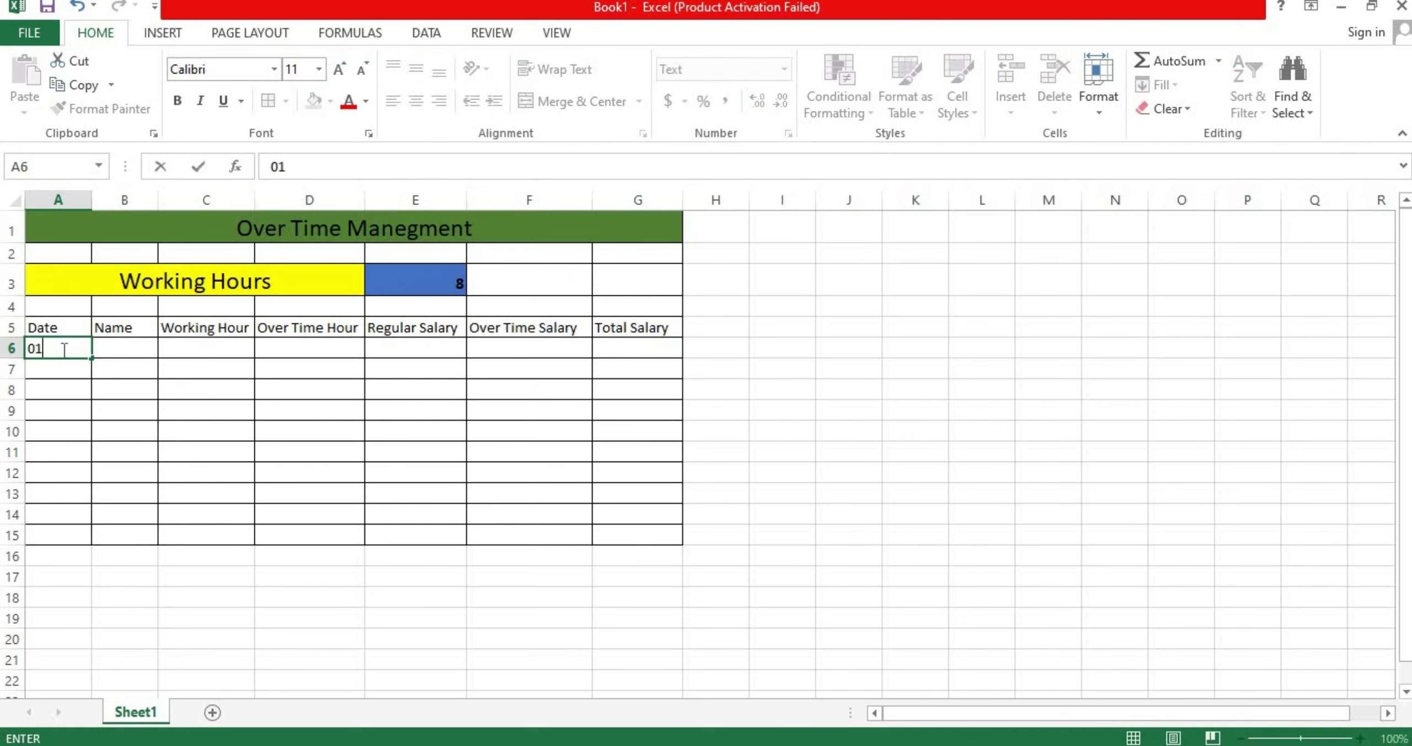
{"action": "type", "text": "Apr"}
{"action": "key", "text": "BackSpace"}
{"action": "key", "text": "BackSpace"}
{"action": "key", "text": "BackSpace"}
{"action": "type", "text": "-Apr-21"}
{"action": "key", "text": "Return"}
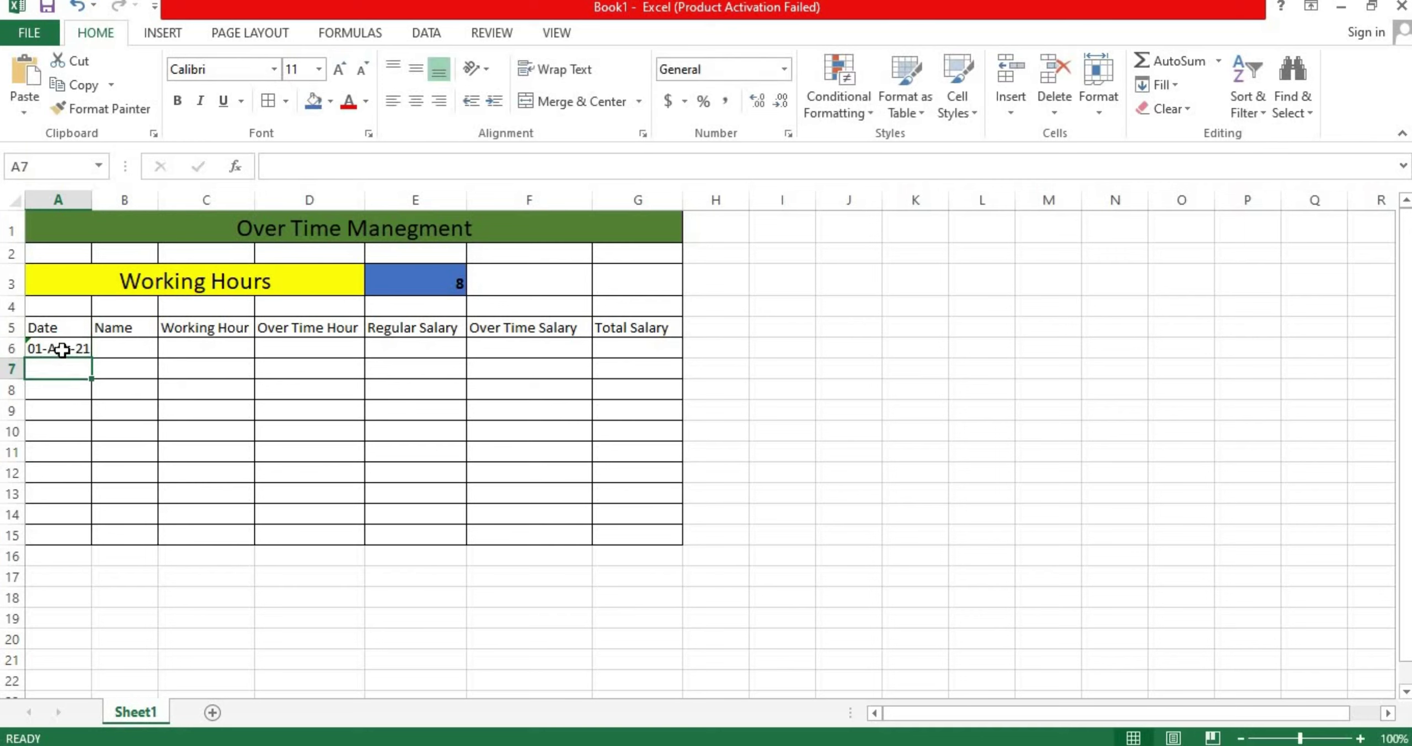
Enter the date 02-Apr-21 in cell A7 and check its content.
{"action": "type", "text": "02-Apr"}
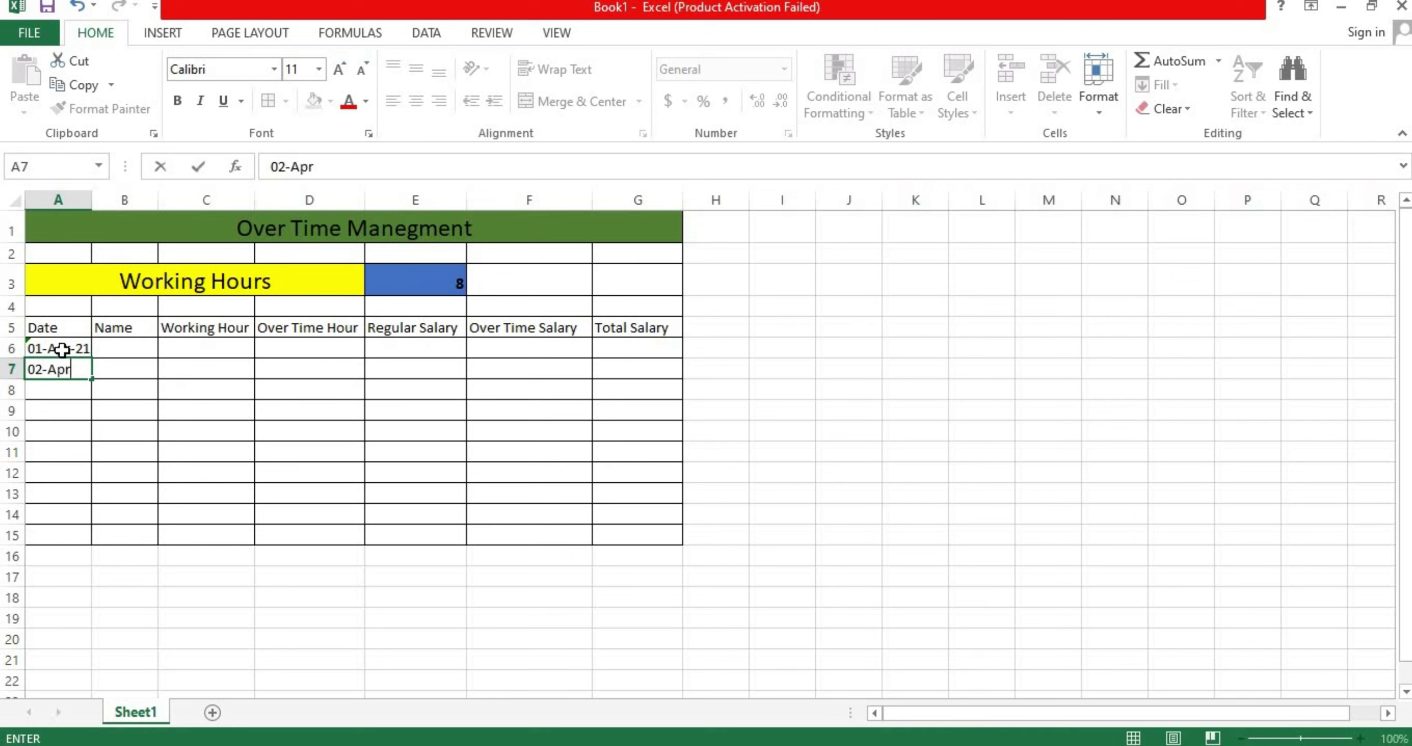
{"action": "type", "text": "-21"}
{"action": "key", "text": "Return"}
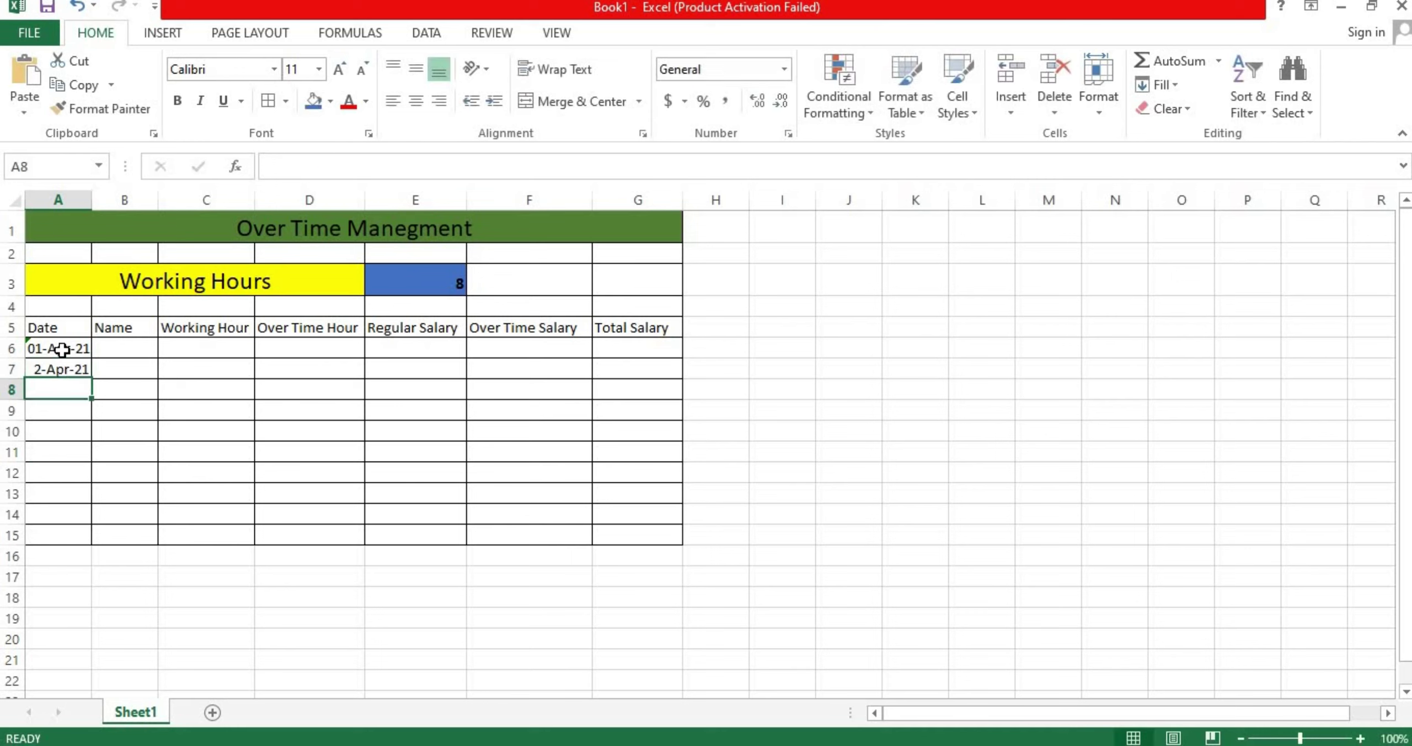
{"action": "left_click", "coordinate": [28, 375]}
{"action": "double_click", "coordinate": [35, 366]}
{"action": "key", "text": "Escape"}
Set the number format of the date cells A7:A15 to Text.
{"action": "left_click_drag", "start_coordinate": [39, 369], "coordinate": [58, 535]}
{"action": "left_click", "coordinate": [787, 71]}
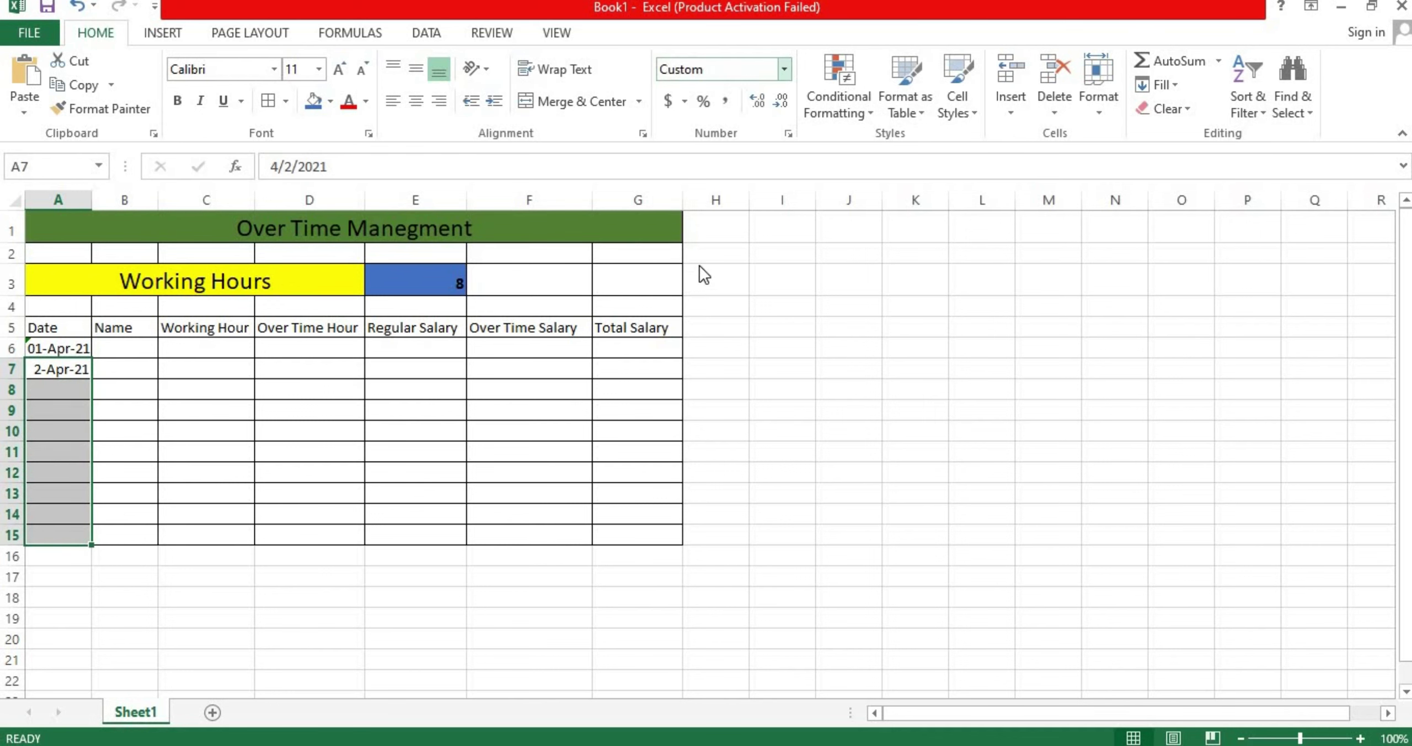
{"action": "scroll", "coordinate": [698, 517], "scroll_direction": "down", "scroll_amount": 1}
{"action": "left_click", "coordinate": [698, 517]}
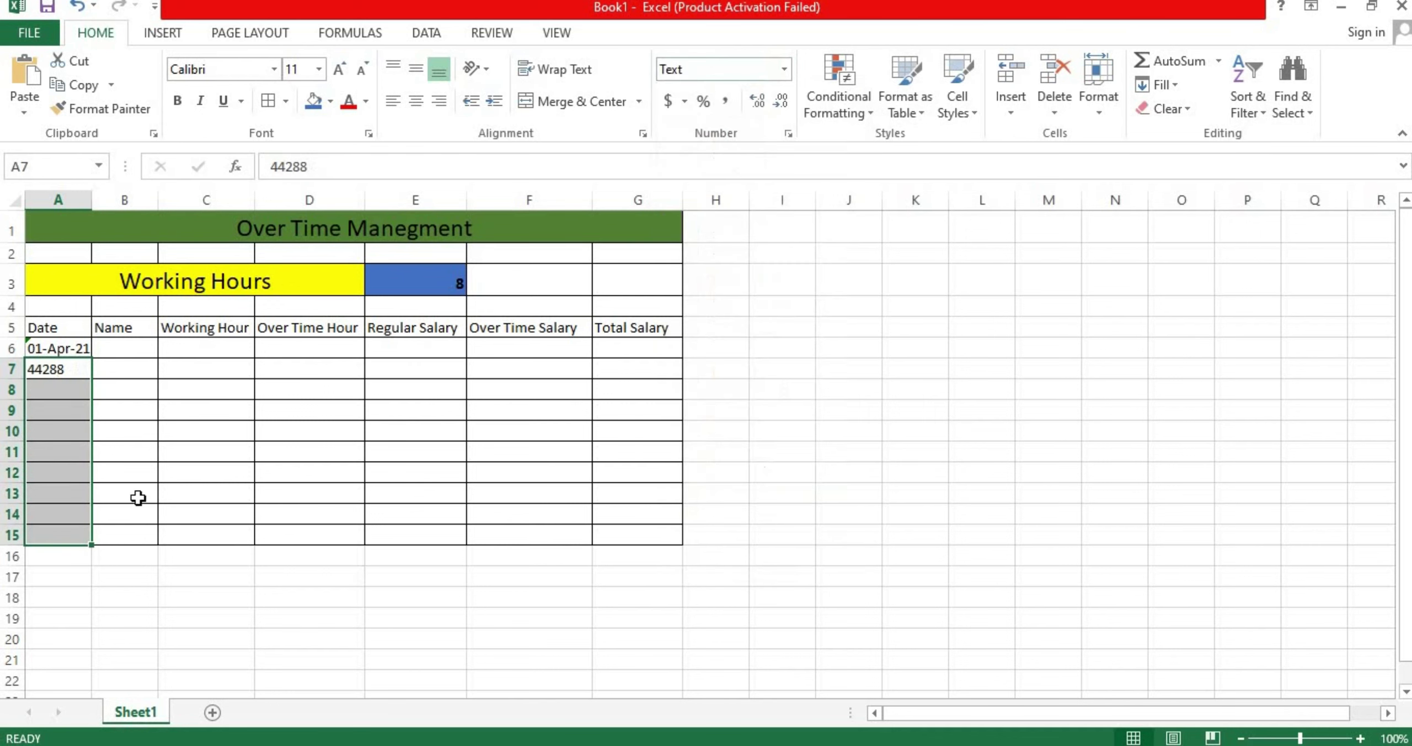
Enter the dates 02-Apr-21, 03-Apr-21 and 04-Apr-21 in cells A7:A9, replacing the content of A7.
{"action": "left_click", "coordinate": [46, 370]}
{"action": "key", "text": "BackSpace"}
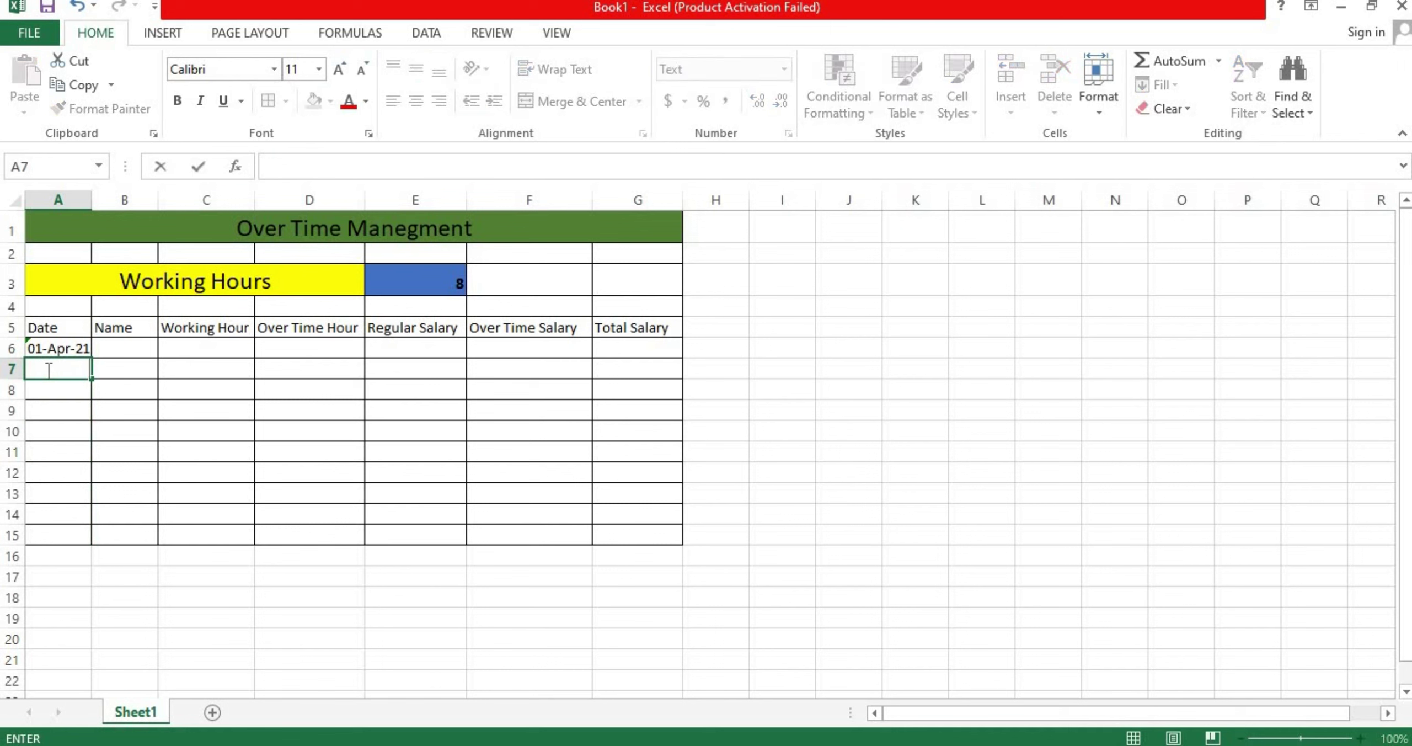
{"action": "type", "text": "02-Apr"}
{"action": "key", "text": "Return"}
{"action": "type", "text": "03"}
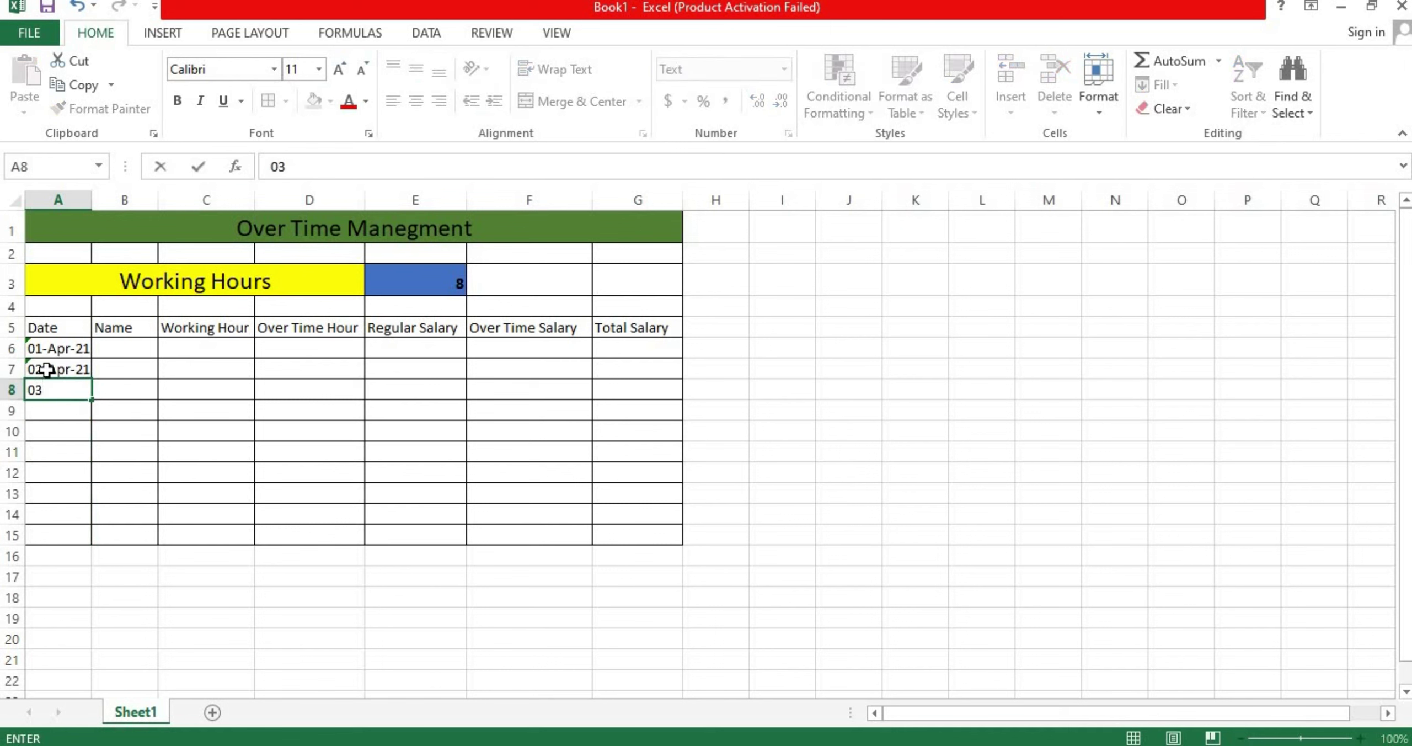
{"action": "type", "text": "-Apr-21"}
{"action": "key", "text": "Return"}
{"action": "type", "text": "04-Apr-21"}
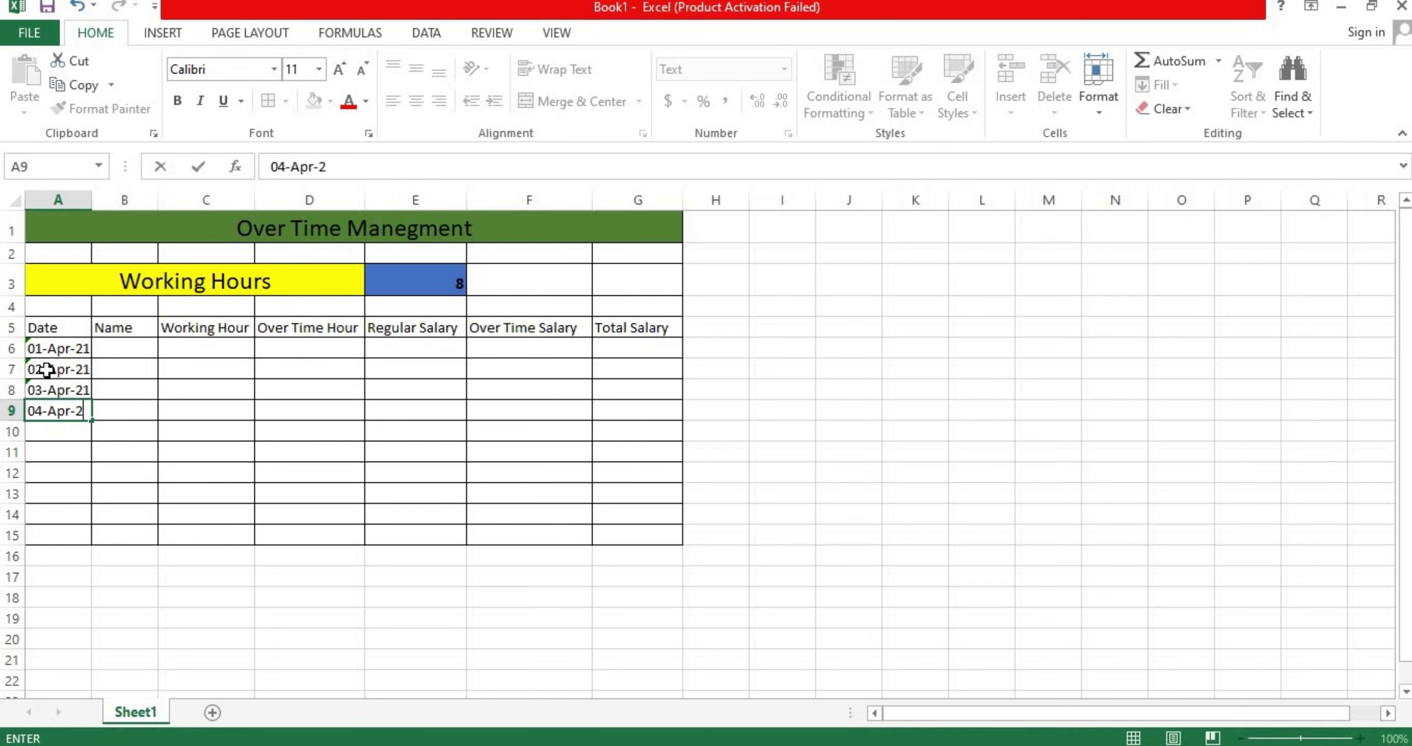
{"action": "key", "text": "Return"}
Enter the dates 05-Apr-21, 06-Apr-21 and 07-Apr-21 in cells A10:A12.
{"action": "type", "text": "05-Apri-"}
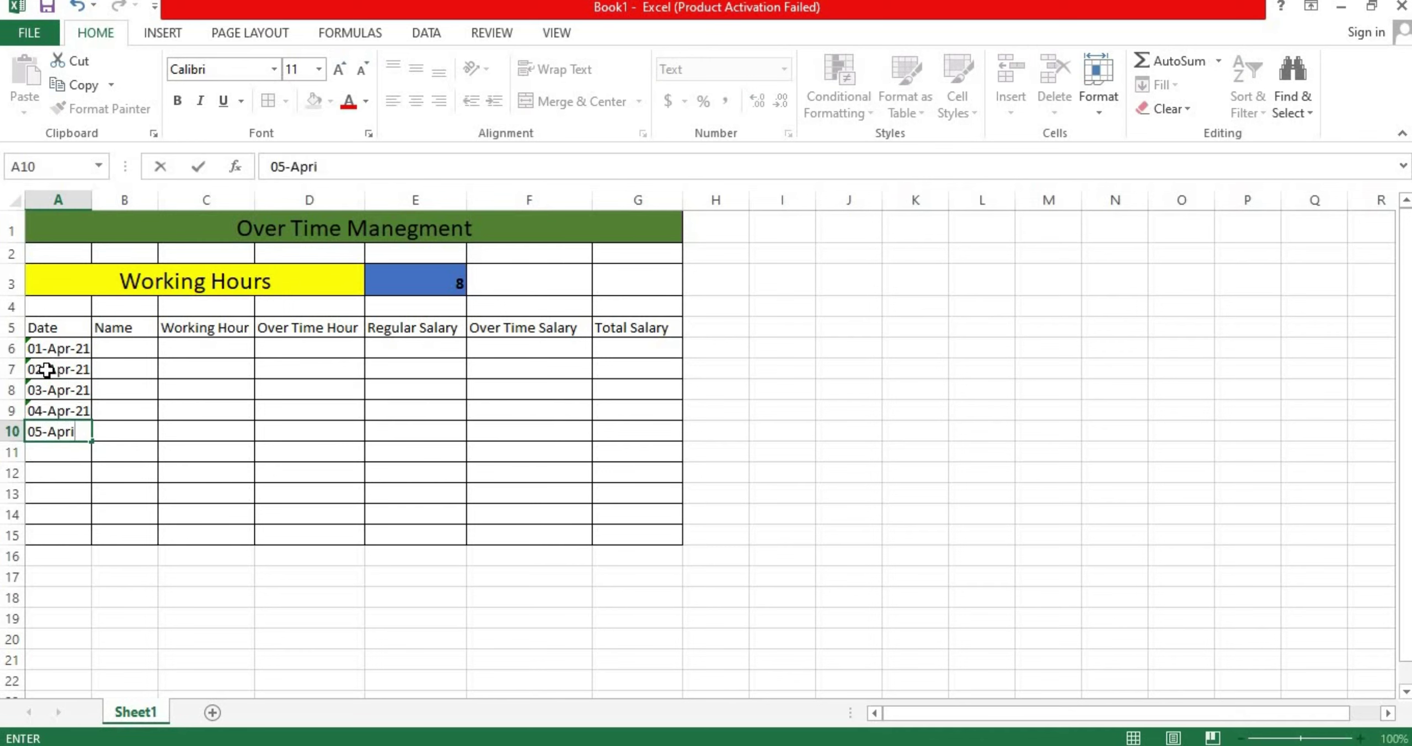
{"action": "key", "text": "BackSpace"}
{"action": "key", "text": "BackSpace"}
{"action": "type", "text": "-21"}
{"action": "key", "text": "Return"}
{"action": "type", "text": "06"}
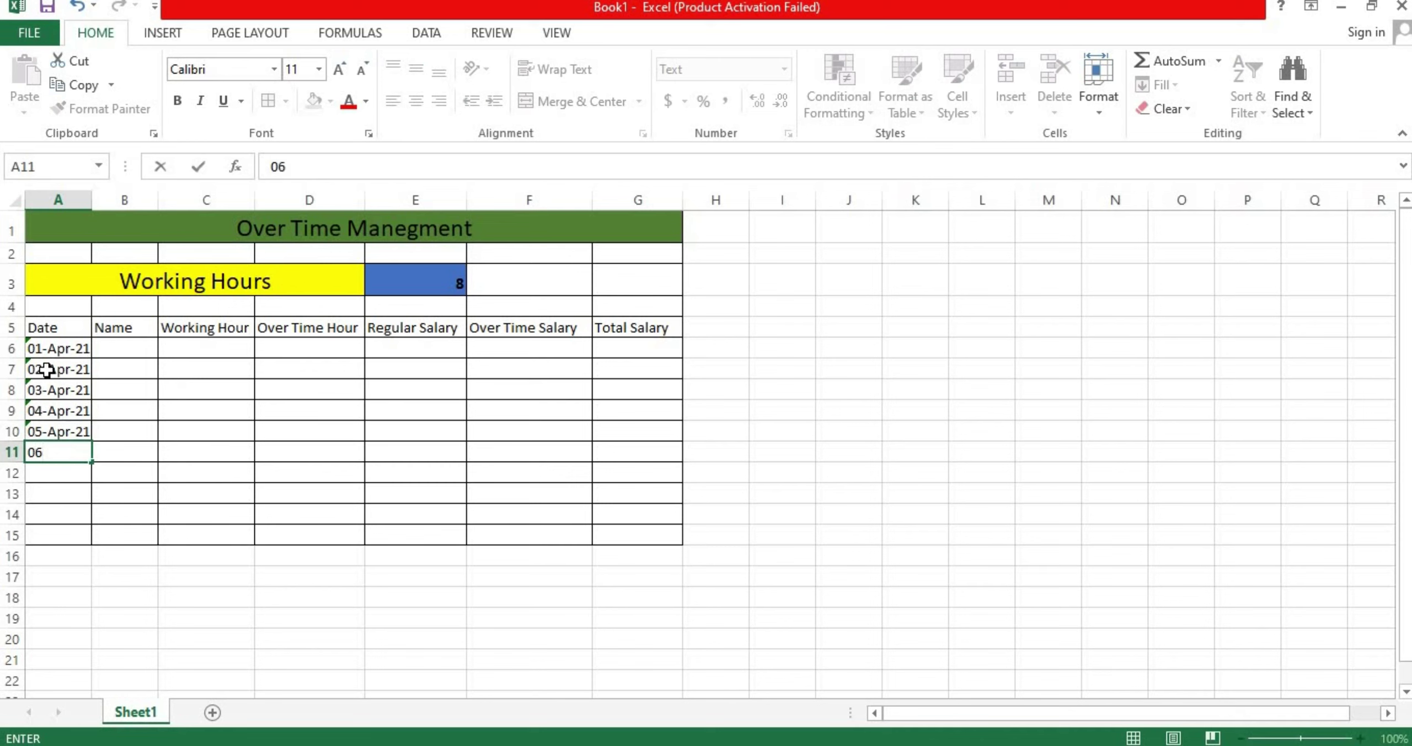
{"action": "type", "text": "-Apr-21"}
{"action": "key", "text": "Return"}
{"action": "type", "text": "07"}
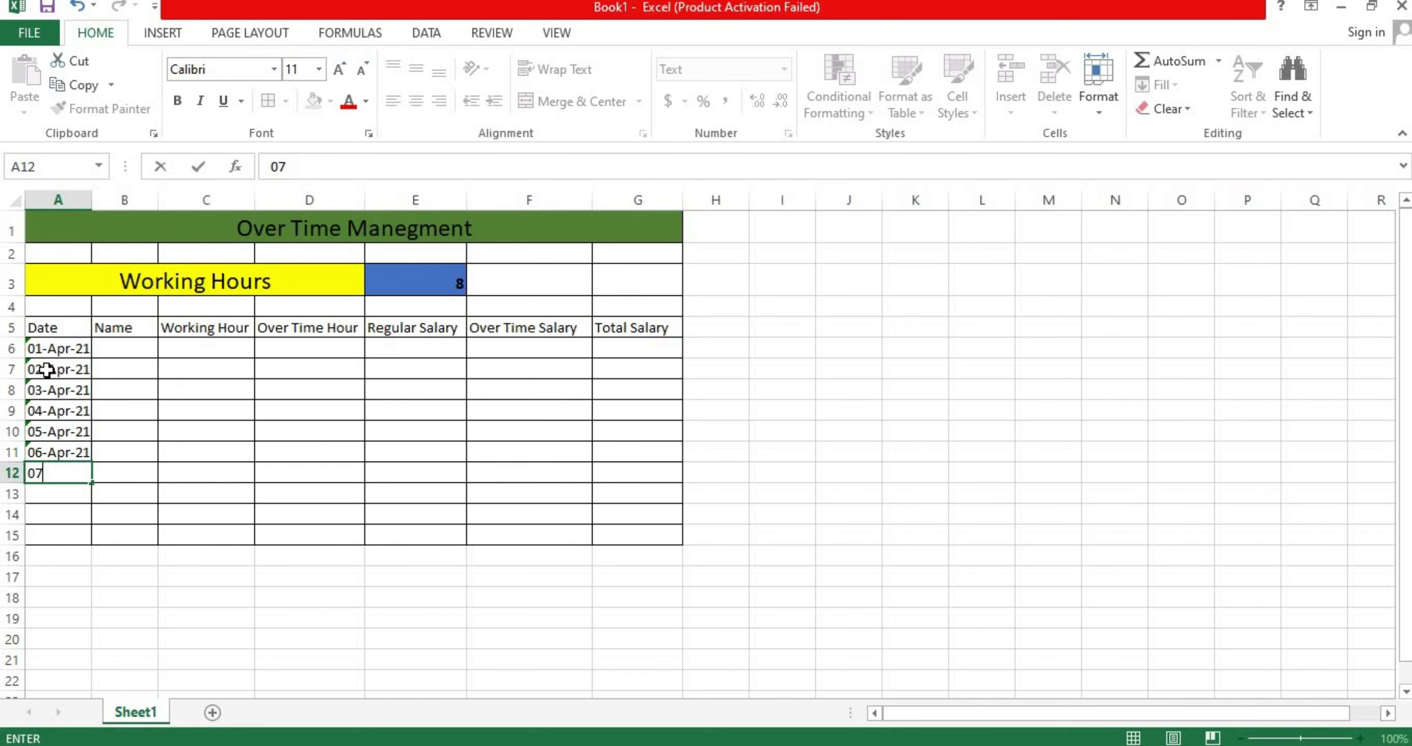
{"action": "type", "text": "-Apr-21"}
{"action": "key", "text": "Return"}
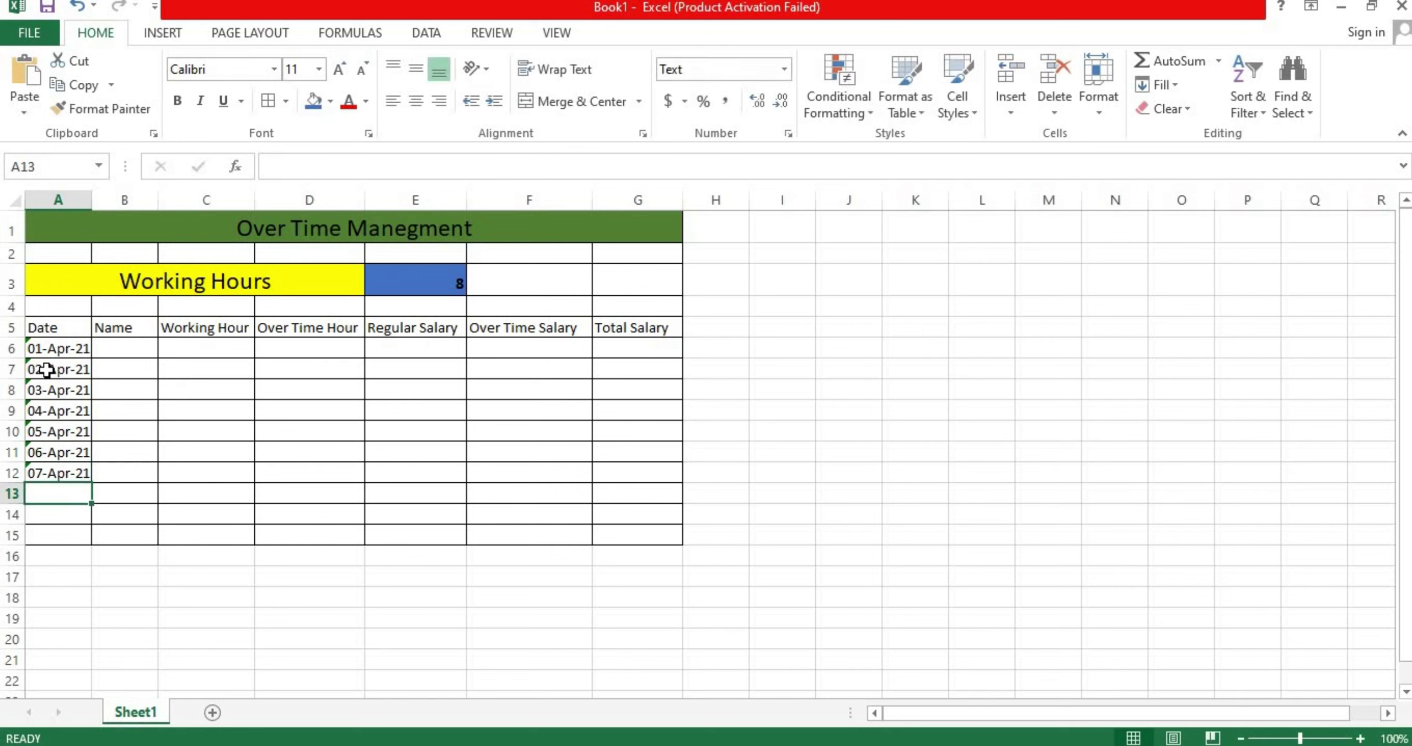
Enter the dates 08-Apr-21, 09-Apr-21 and 10-Apr-21 in cells A13:A15.
{"action": "type", "text": "8"}
{"action": "key", "text": "BackSpace"}
{"action": "type", "text": "08-"}
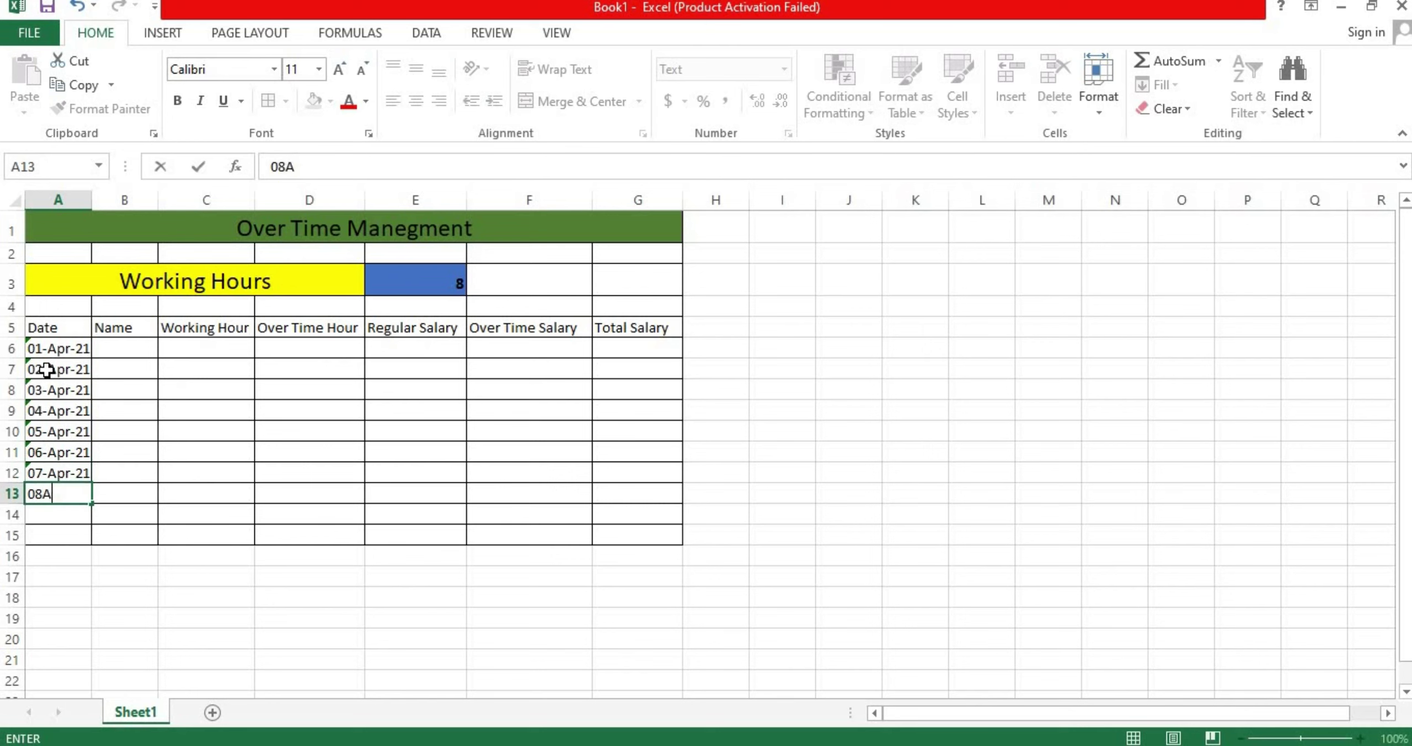
{"action": "type", "text": "Apr-21"}
{"action": "key", "text": "Return"}
{"action": "type", "text": "09-Apr-21"}
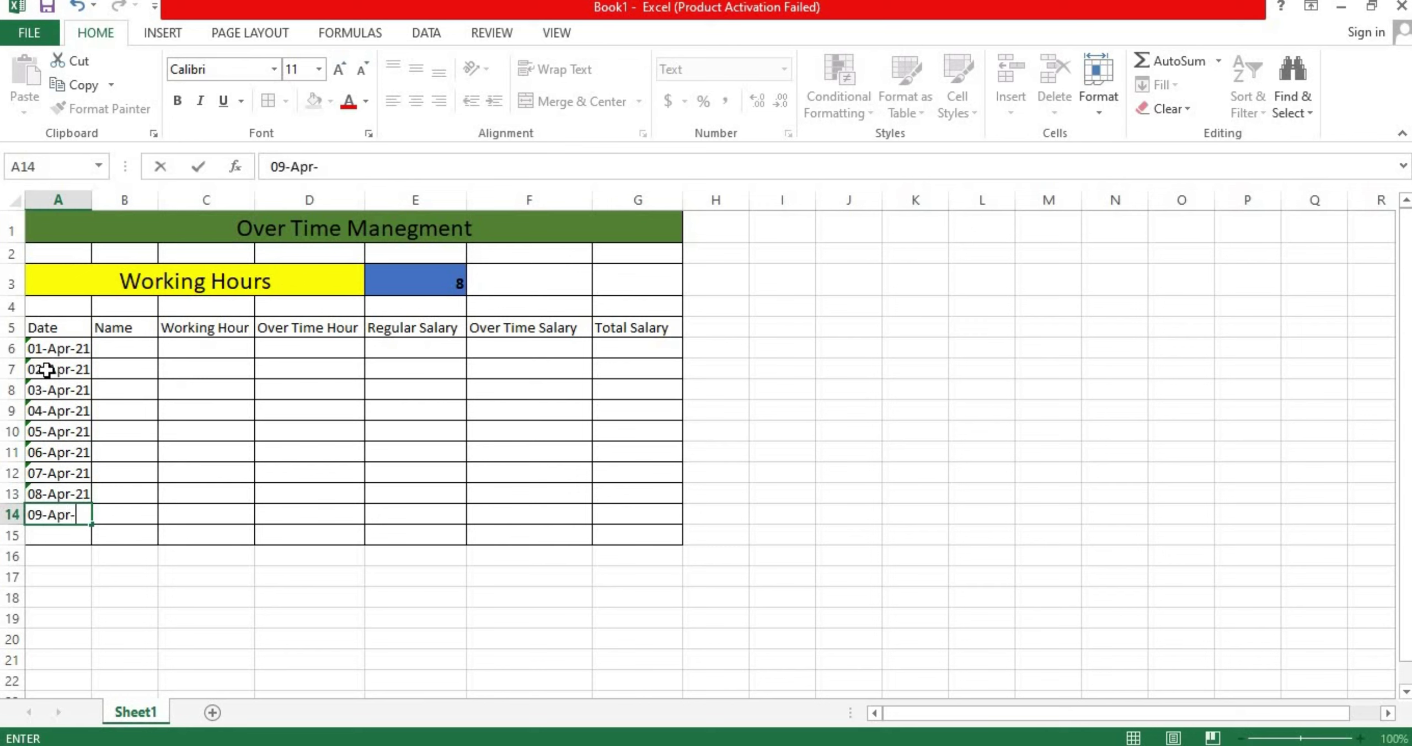
{"action": "key", "text": "Return"}
{"action": "type", "text": "10-"}
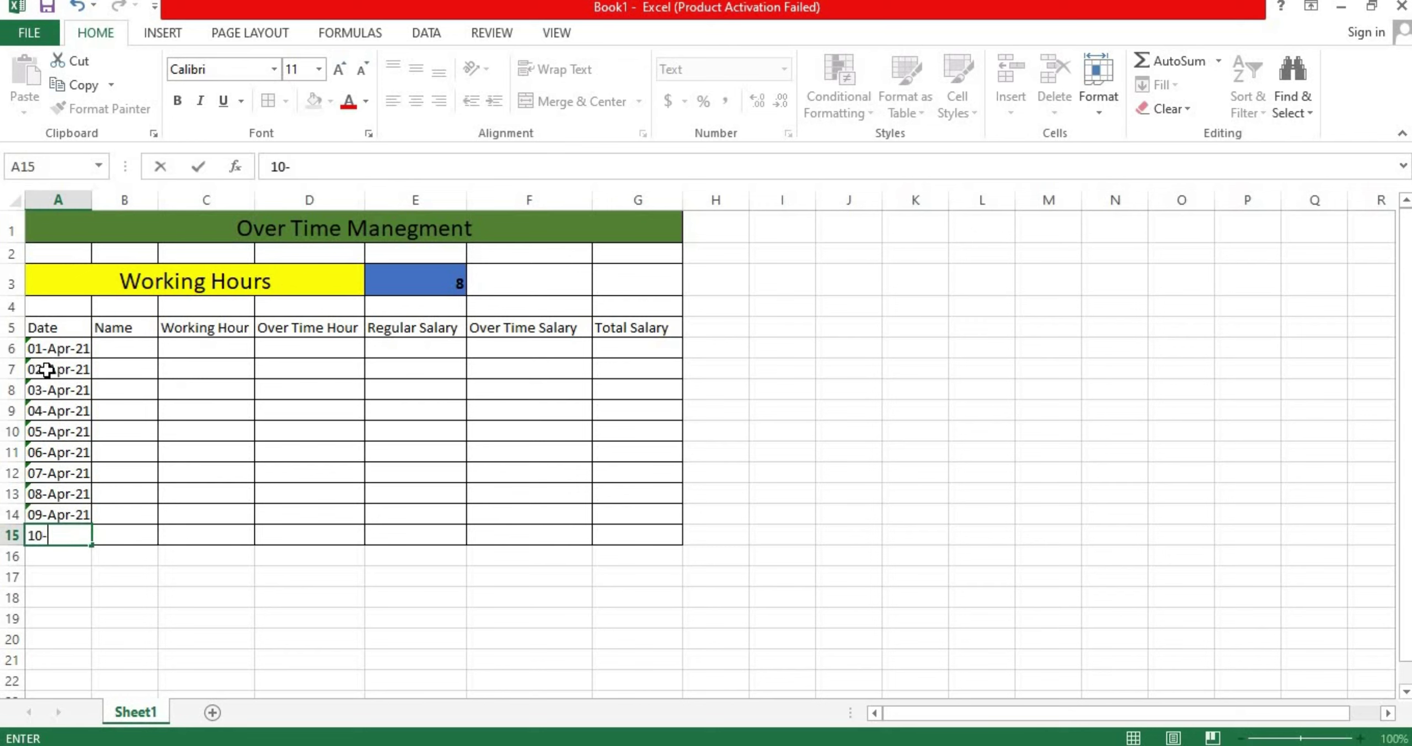
{"action": "type", "text": "Apr-21"}
Enter the first three employees' names in cells B6:B8 under the "Name" header.
{"action": "left_click", "coordinate": [123, 346]}
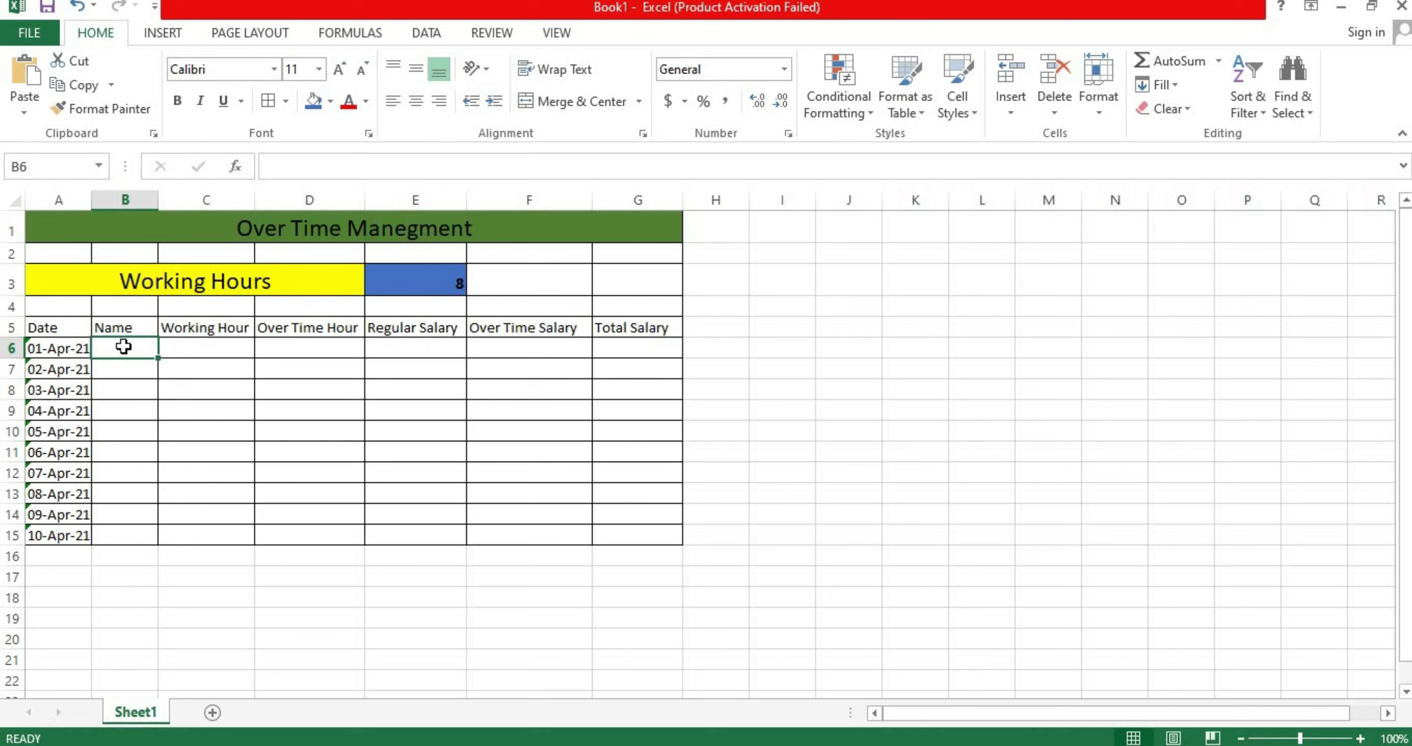
{"action": "type", "text": "Ripo"}
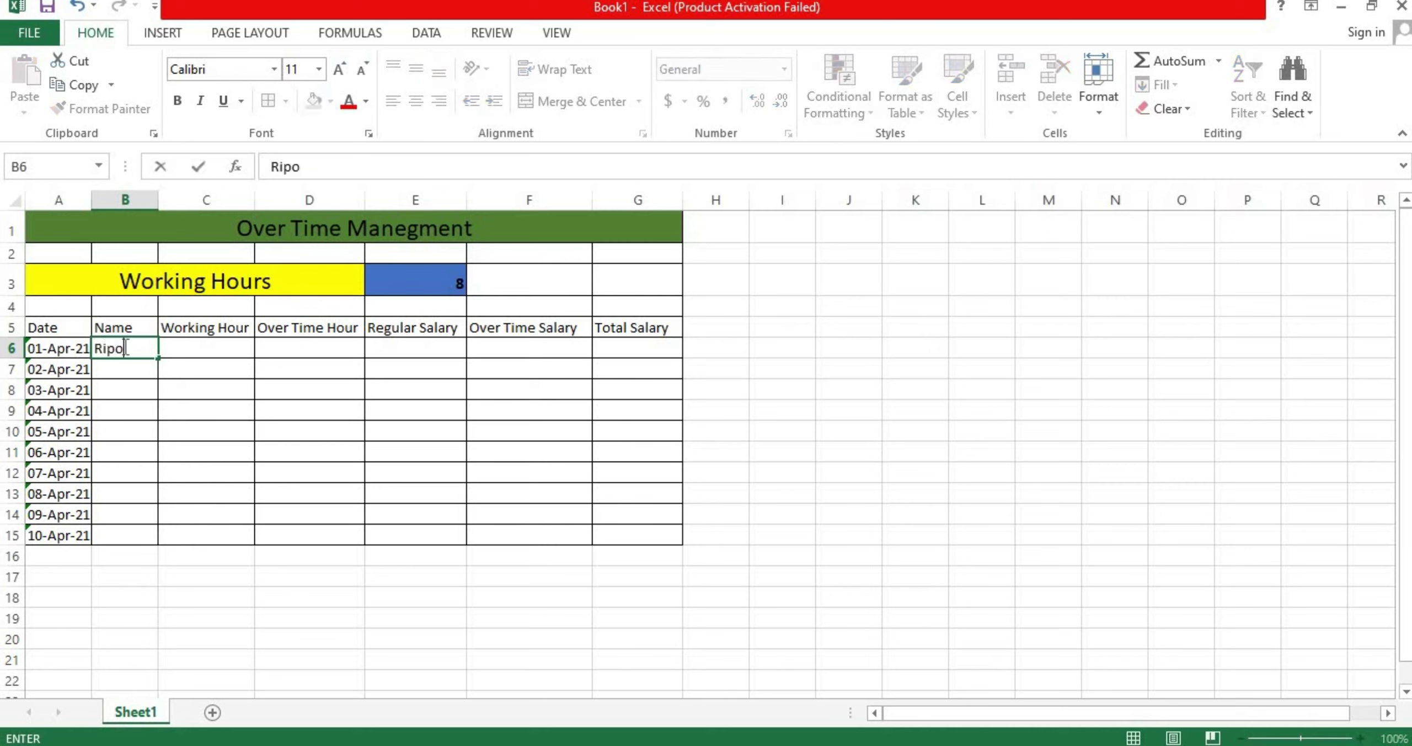
{"action": "key", "text": "Return"}
{"action": "type", "text": "Shakib"}
{"action": "key", "text": "Return"}
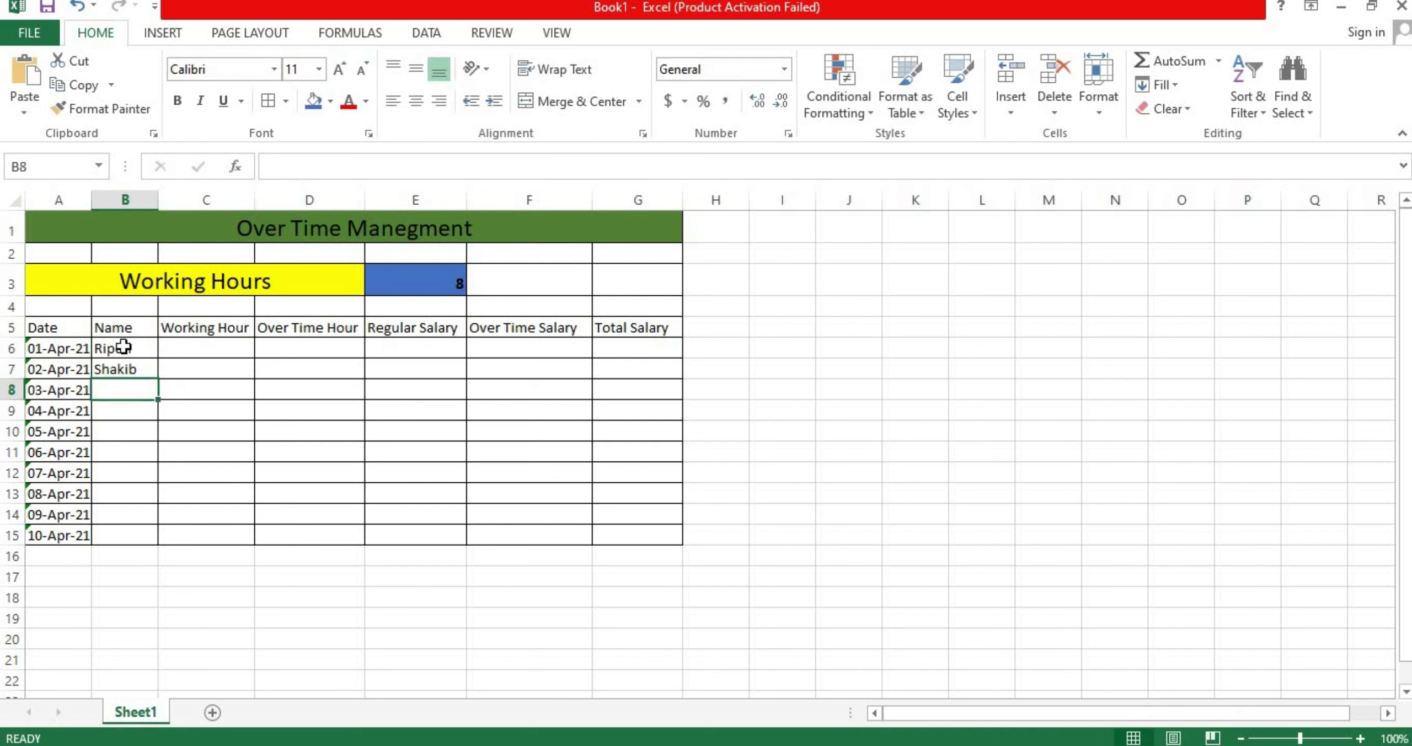
{"action": "type", "text": "Mariya"}
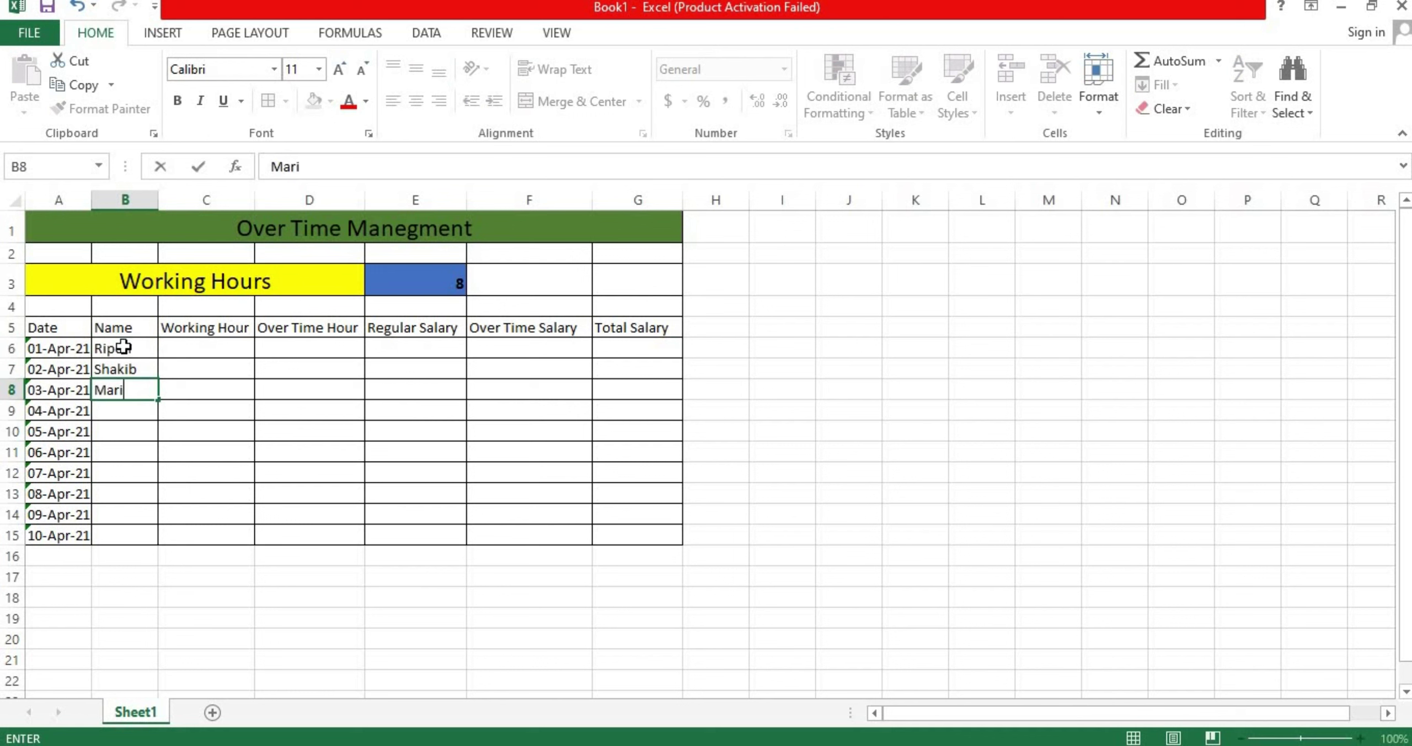
{"action": "key", "text": "Return"}
{"action": "type", "text": "Sumaiya"}
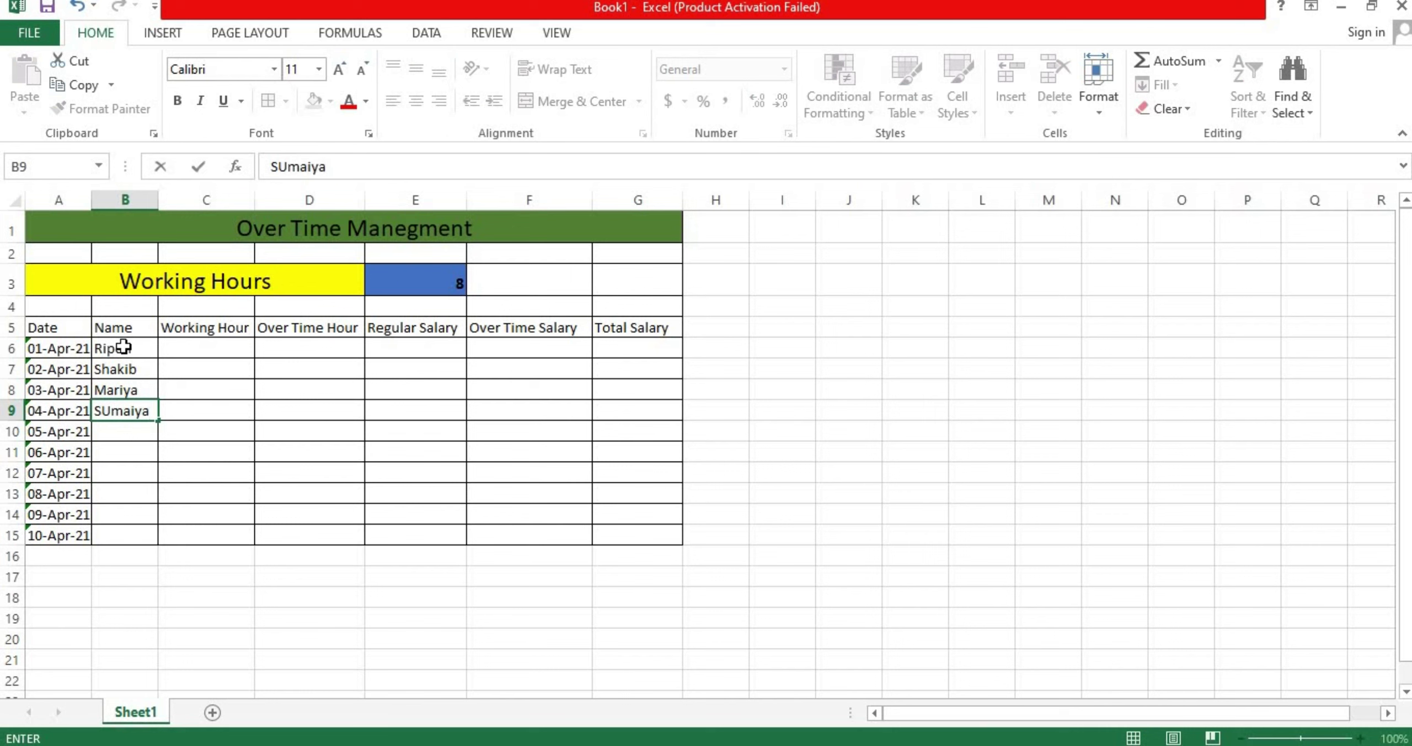
{"action": "key", "text": "Left"}
{"action": "key", "text": "Right"}
{"action": "key", "text": "BackSpace"}
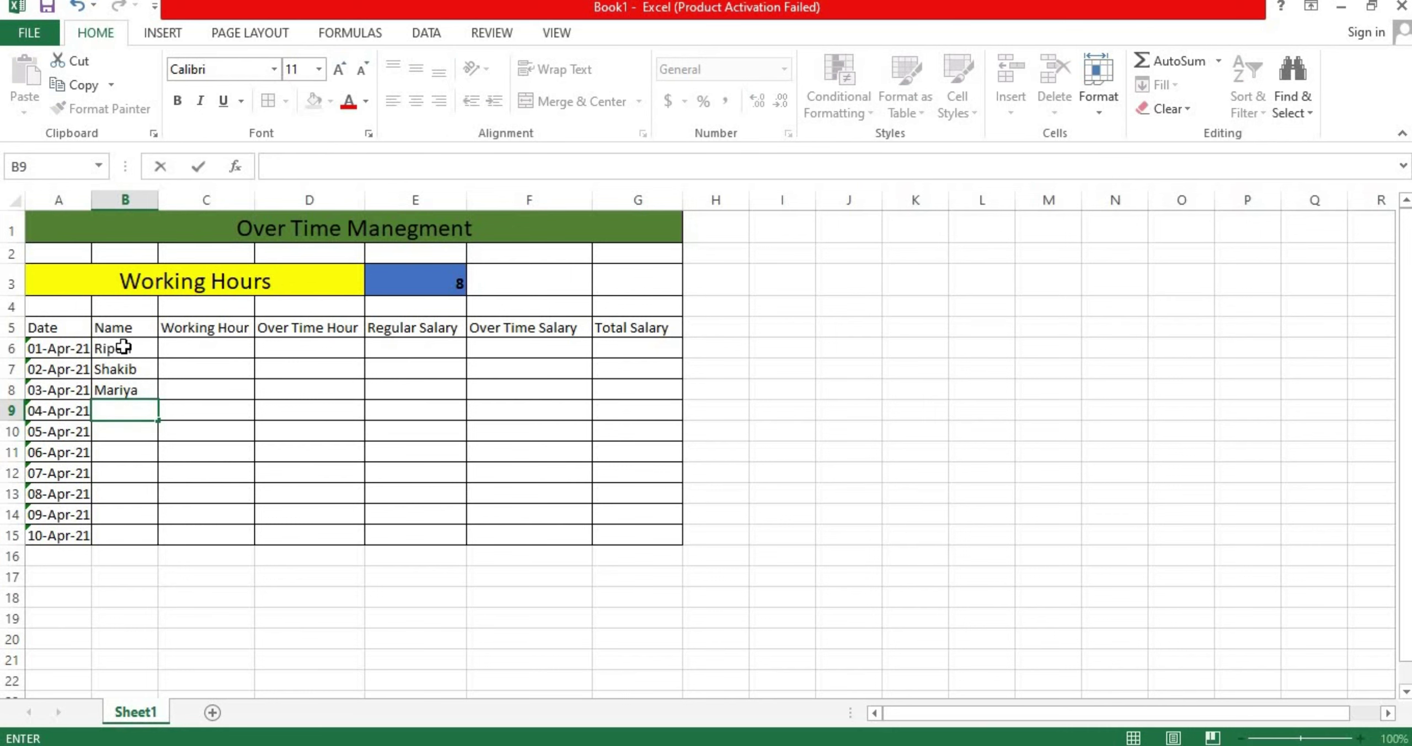
Enter the next five employees' names in cells B9:B13 of the "Name" column.
{"action": "type", "text": "Asha"}
{"action": "key", "text": "Return"}
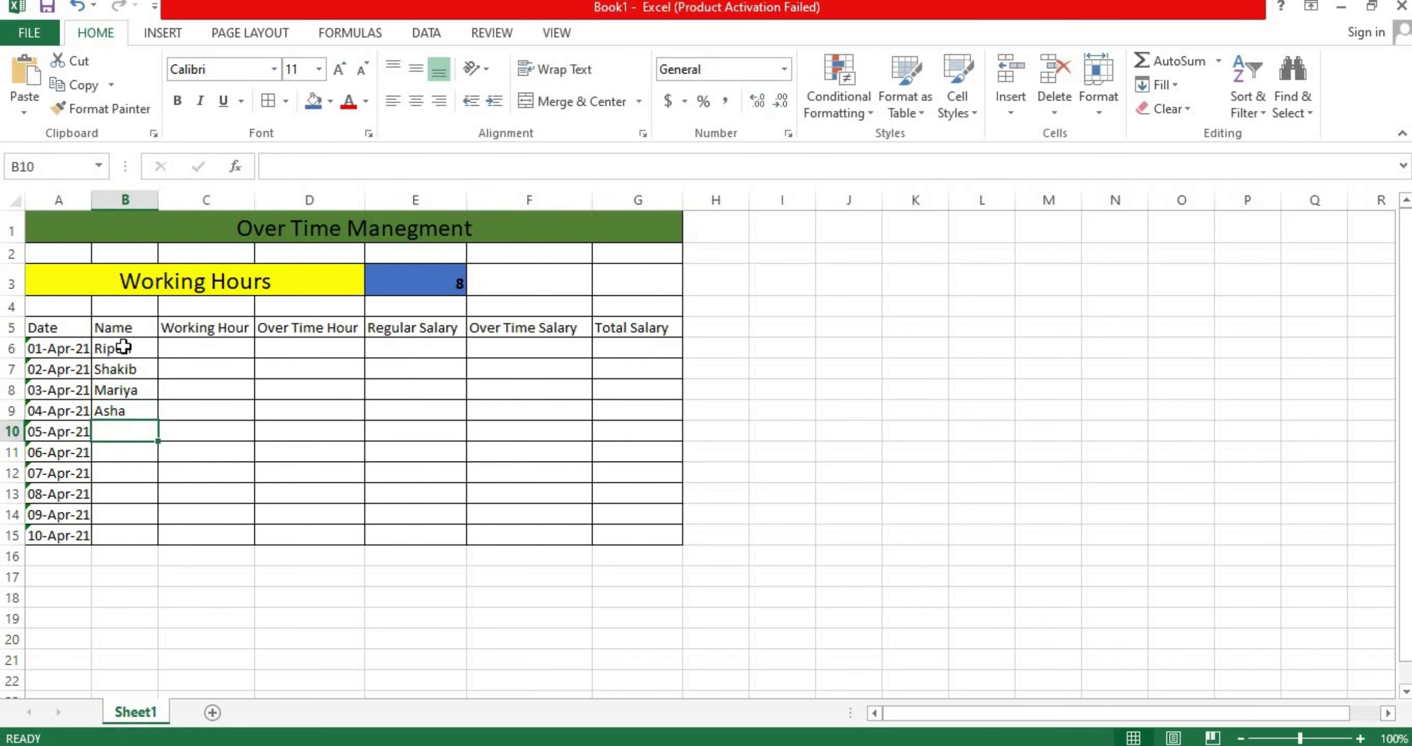
{"action": "type", "text": "Sumaiya"}
{"action": "key", "text": "Return"}
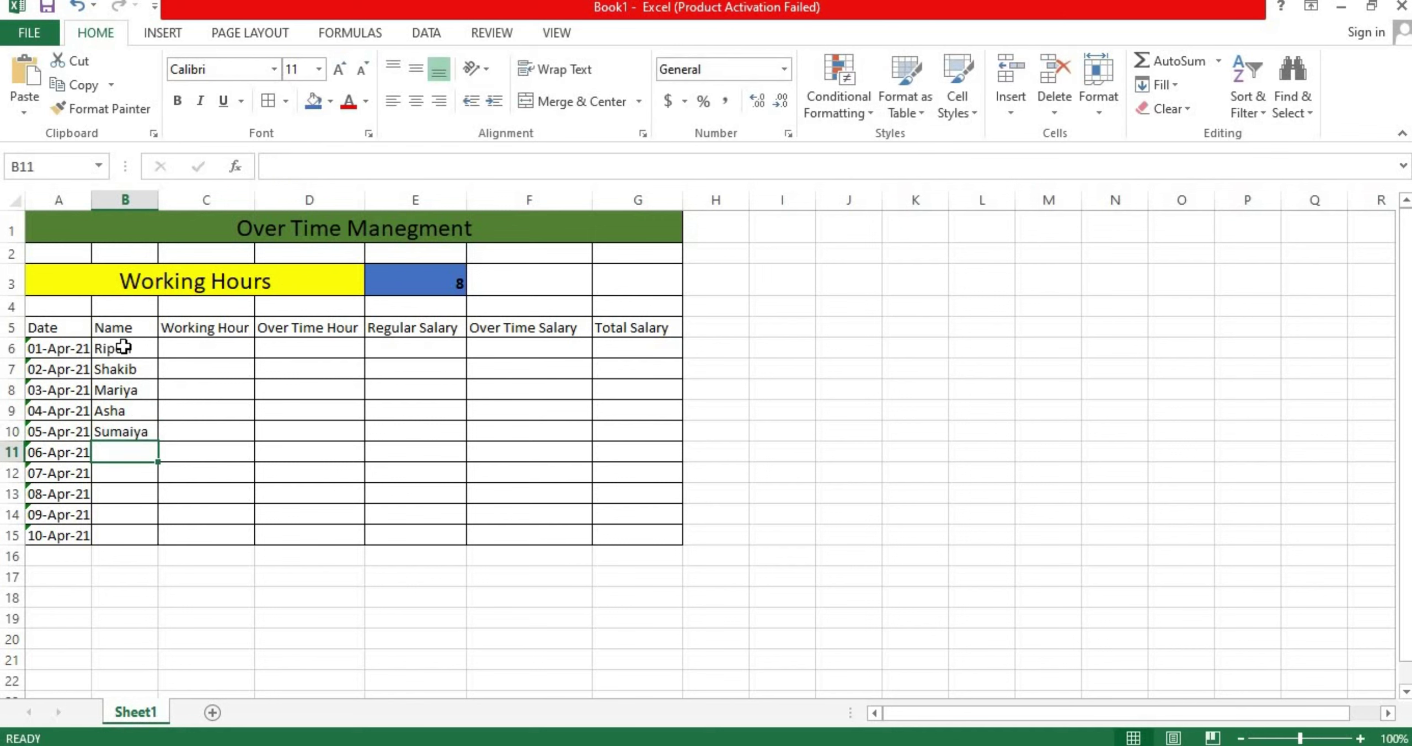
{"action": "type", "text": "Jannat"}
{"action": "key", "text": "Return"}
{"action": "type", "text": "Rahan"}
{"action": "key", "text": "Return"}
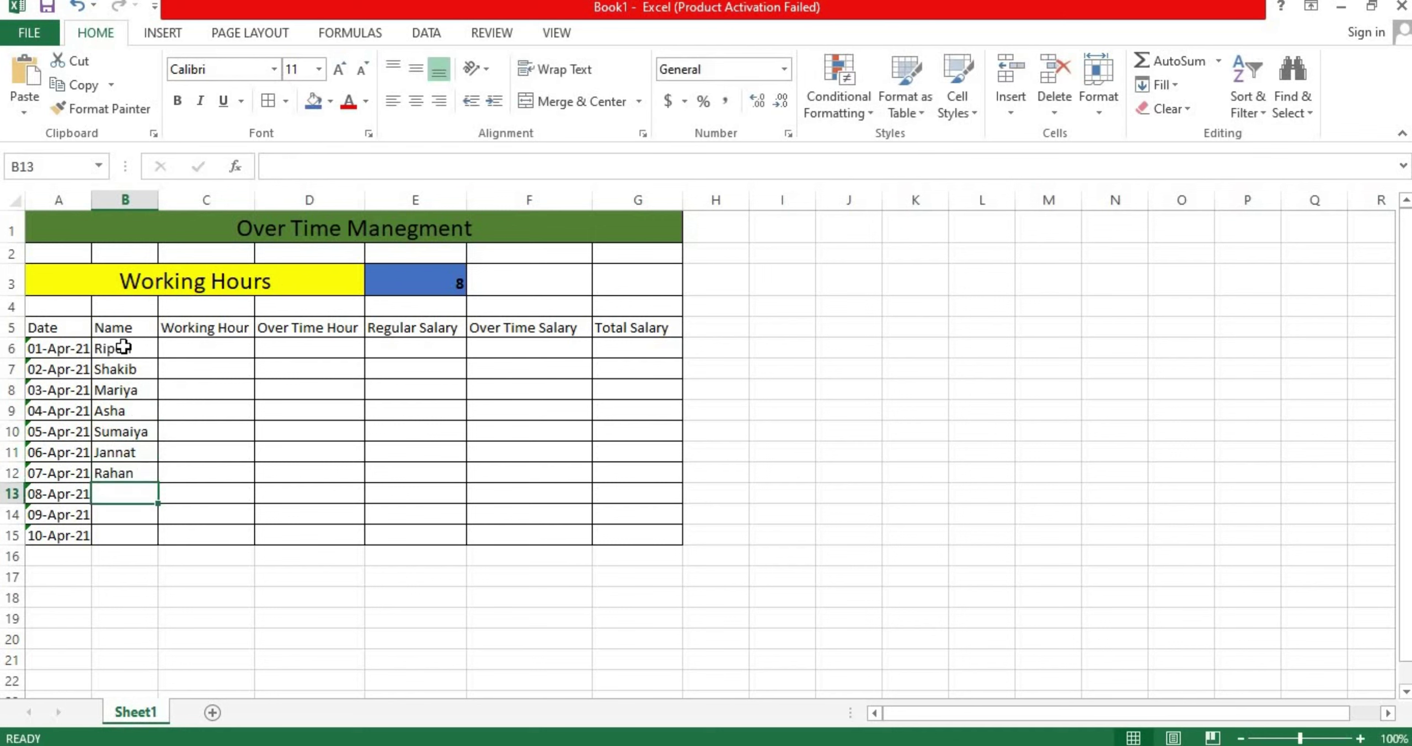
{"action": "type", "text": "Sojib"}
{"action": "key", "text": "Return"}
{"action": "type", "text": "Emam"}
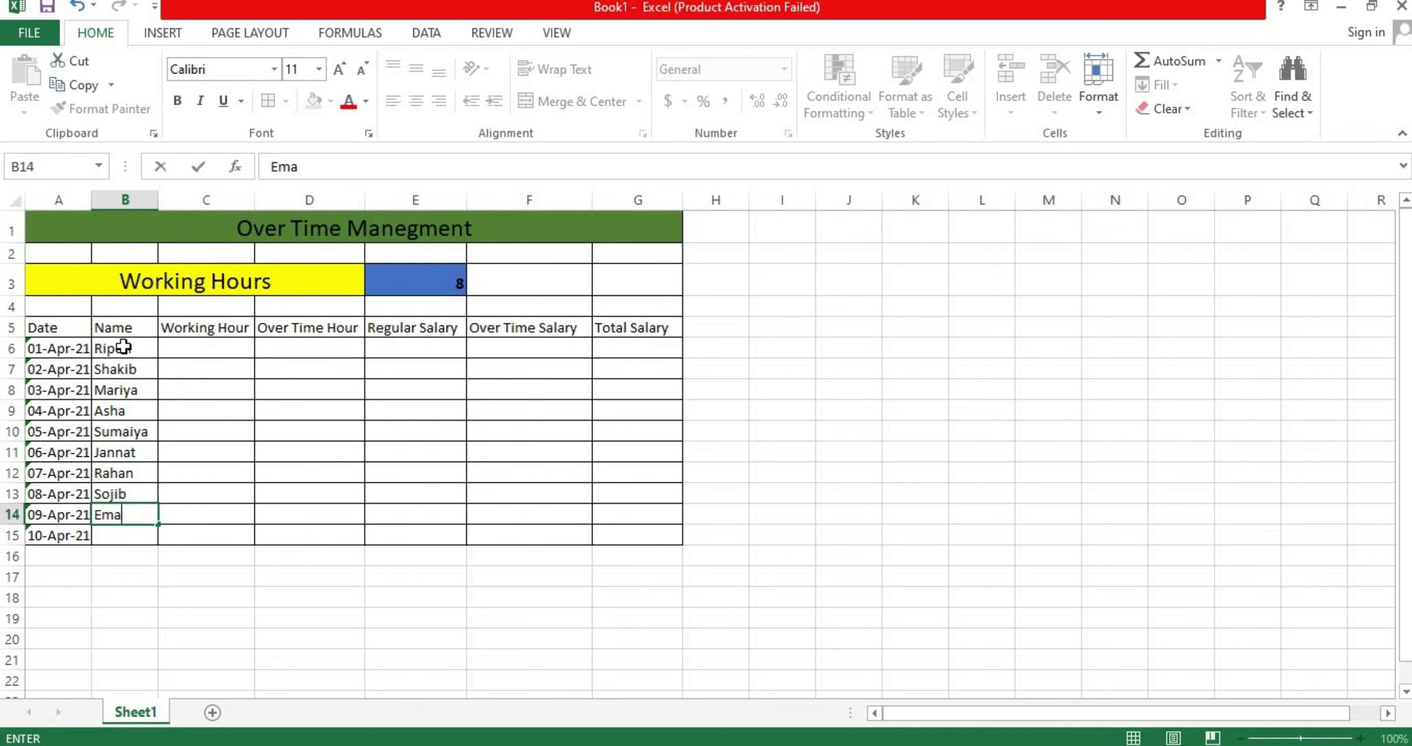
{"action": "key", "text": "Return"}
{"action": "key", "text": "Up"}
{"action": "key", "text": "BackSpace"}
Enter the last two employees' names in cells B14:B15 of the "Name" column.
{"action": "type", "text": "Manna"}
{"action": "key", "text": "Return"}
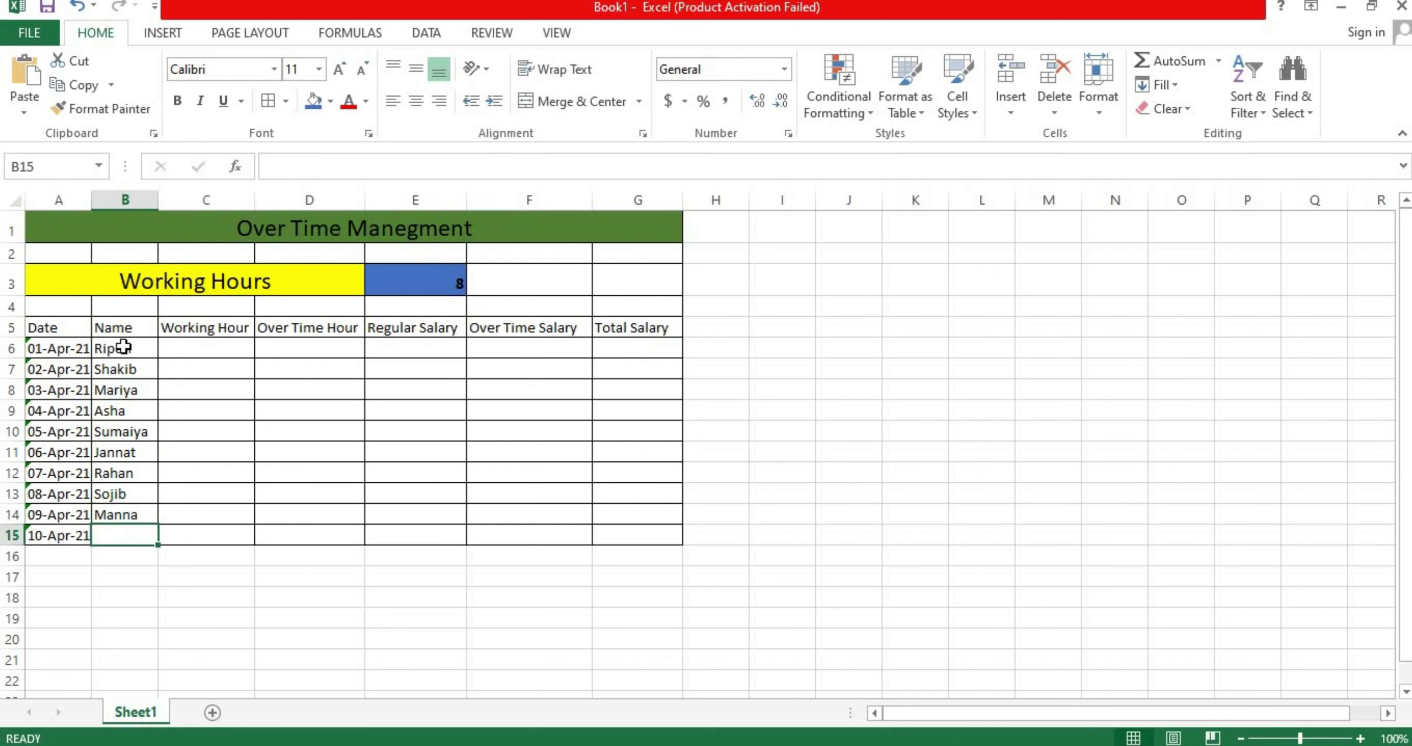
{"action": "type", "text": "Mehedi"}
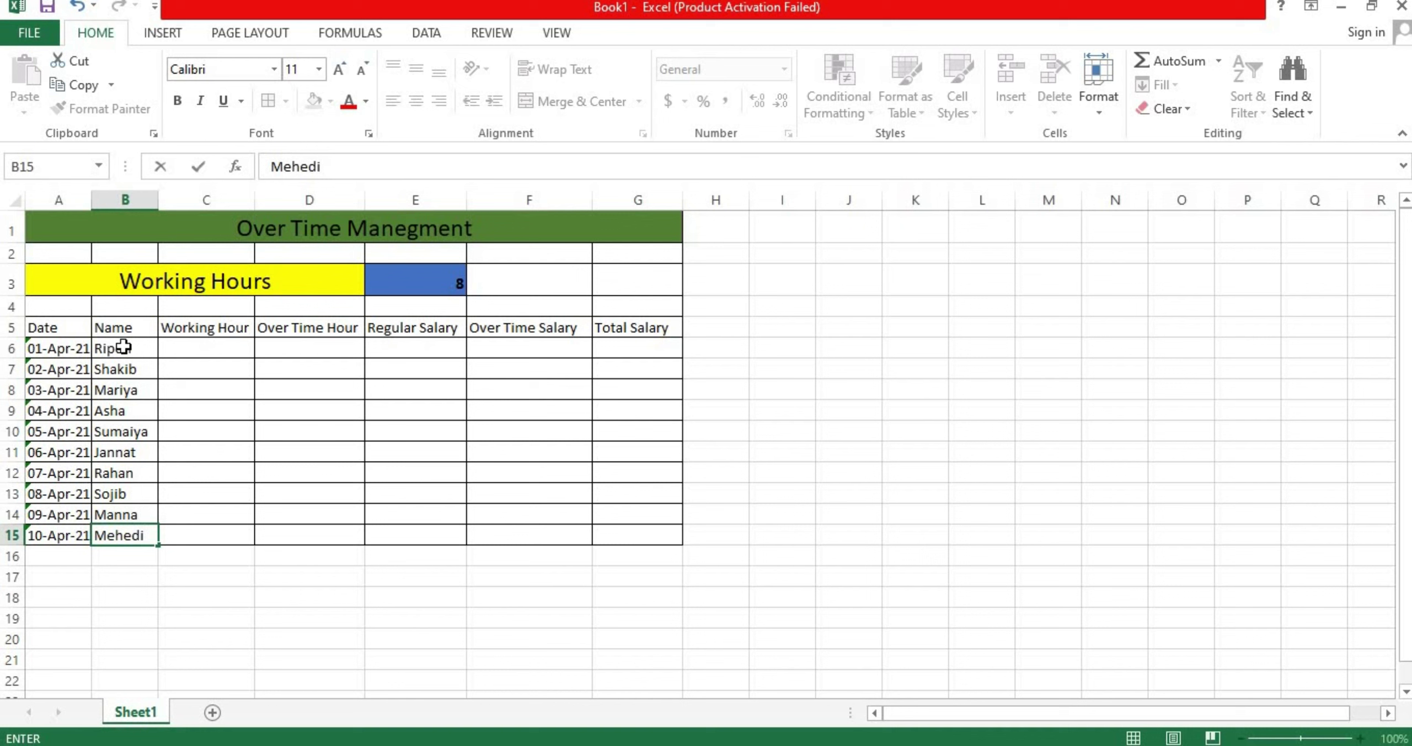
{"action": "key", "text": "Tab"}
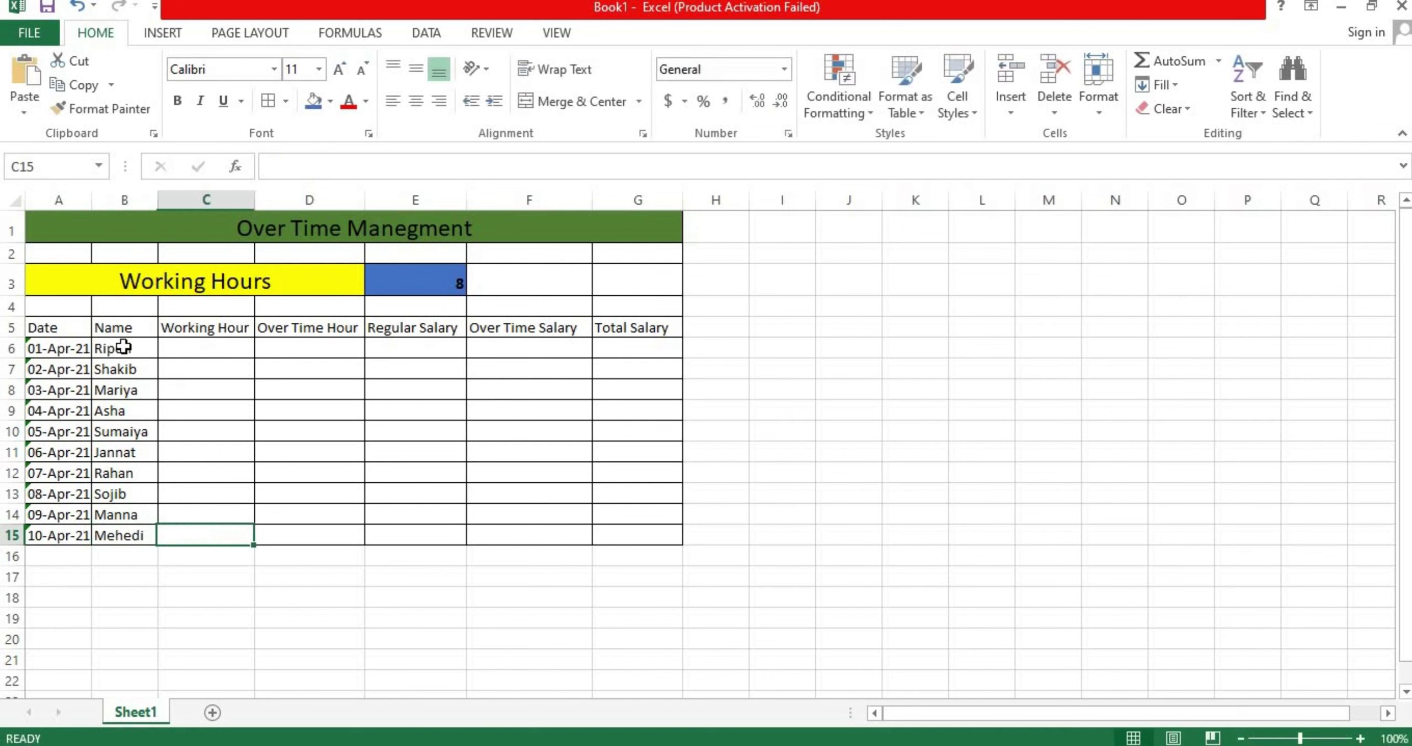
Enter the working hours 7, 9, 12 and 8 in cells C6:C9 under the "Working Hour" header.
{"action": "key", "text": "Up"}
{"action": "key", "text": "Up"}
{"action": "key", "text": "Up"}
{"action": "key", "text": "Up"}
{"action": "key", "text": "Up"}
{"action": "key", "text": "Up"}
{"action": "key", "text": "Up"}
{"action": "key", "text": "Up"}
{"action": "key", "text": "Up"}
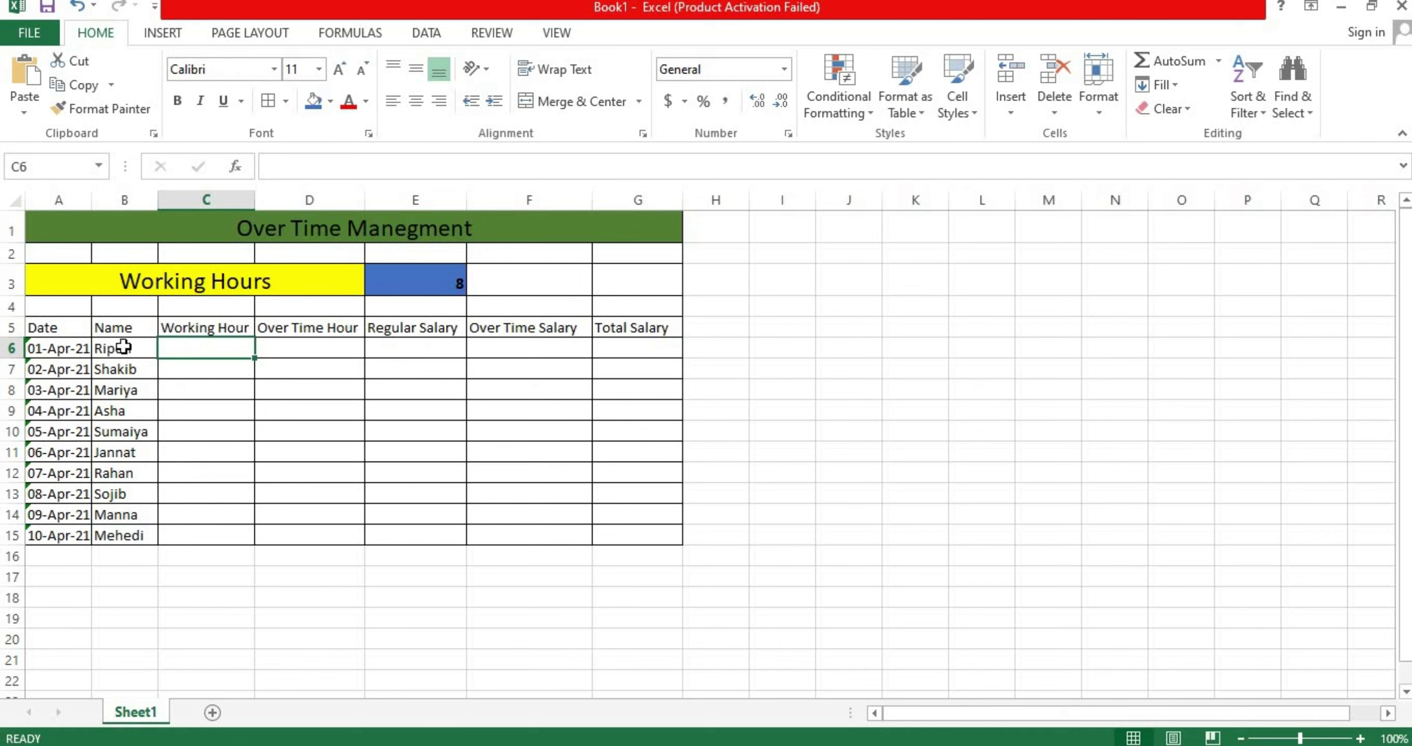
{"action": "type", "text": "7"}
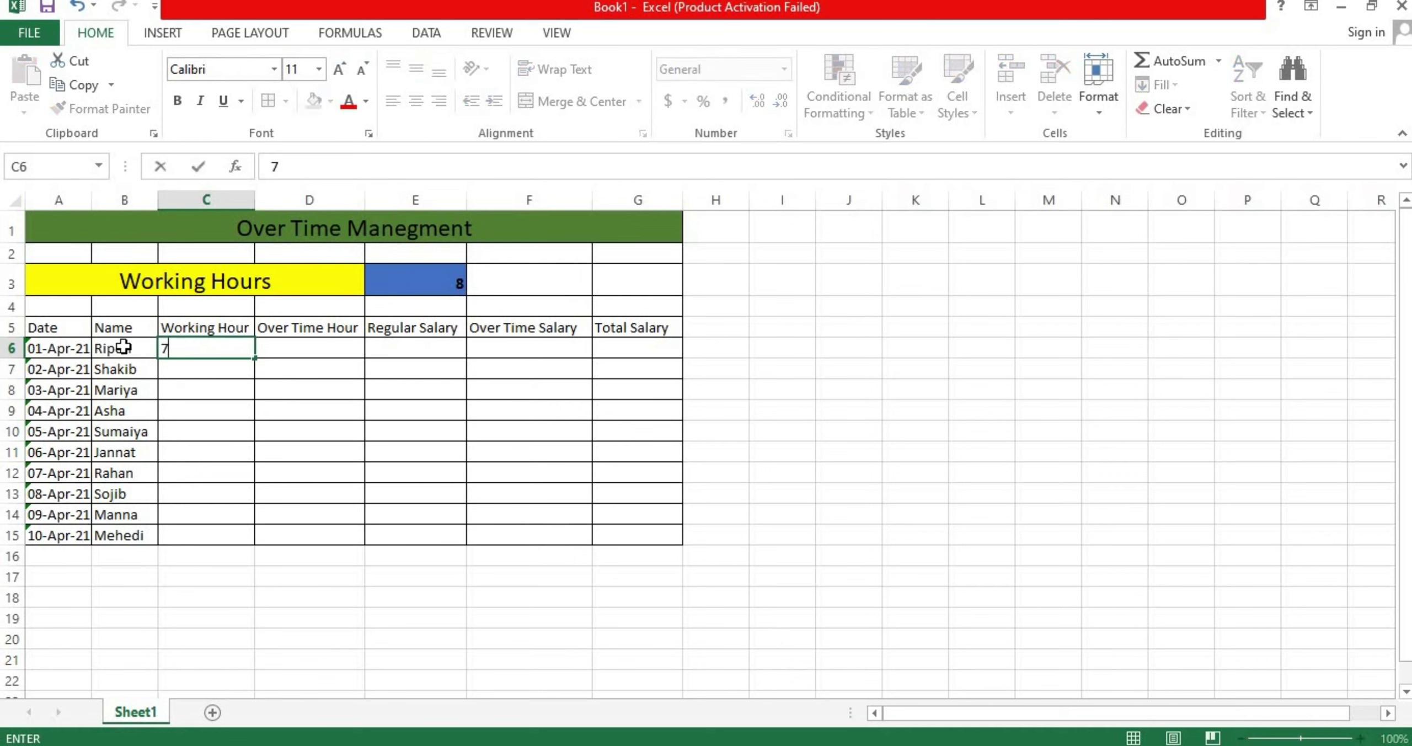
{"action": "key", "text": "BackSpace"}
{"action": "type", "text": "7"}
{"action": "key", "text": "Return"}
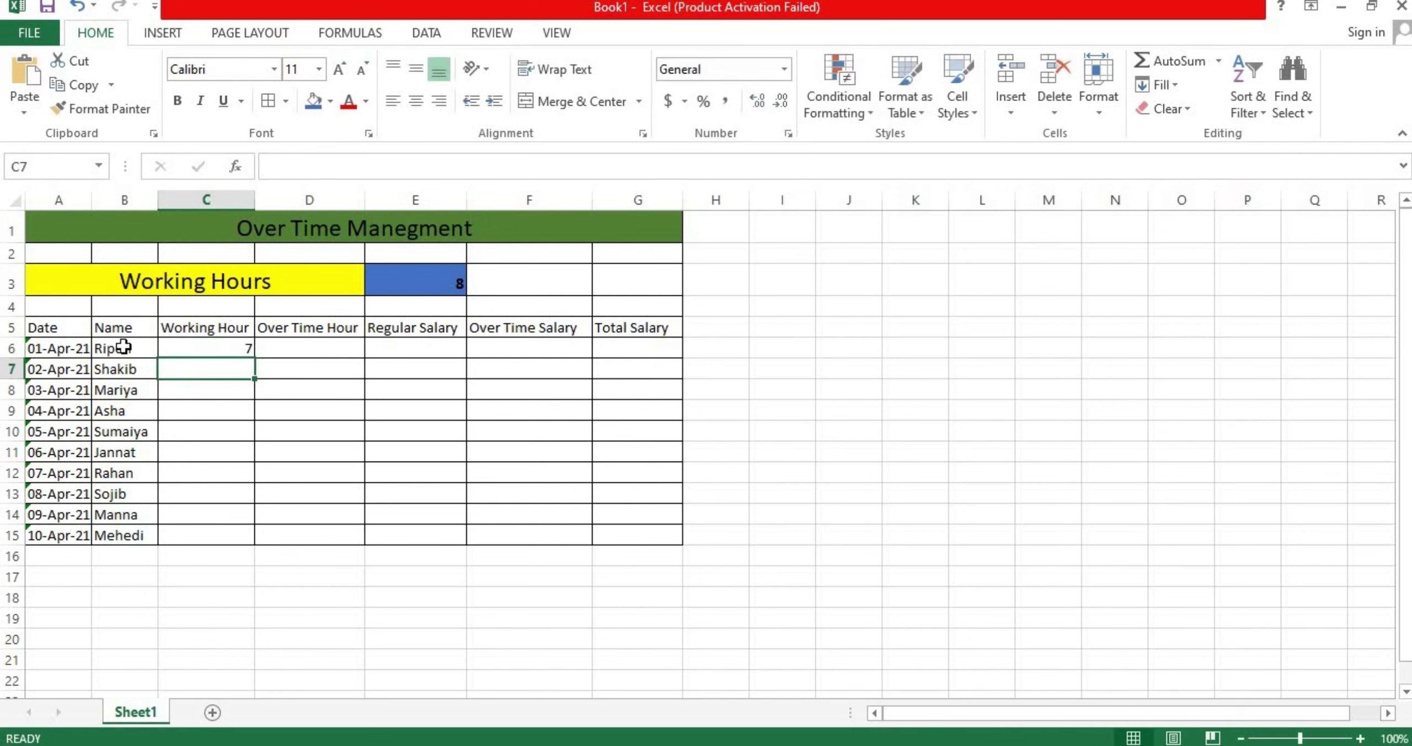
{"action": "type", "text": "9"}
{"action": "key", "text": "Return"}
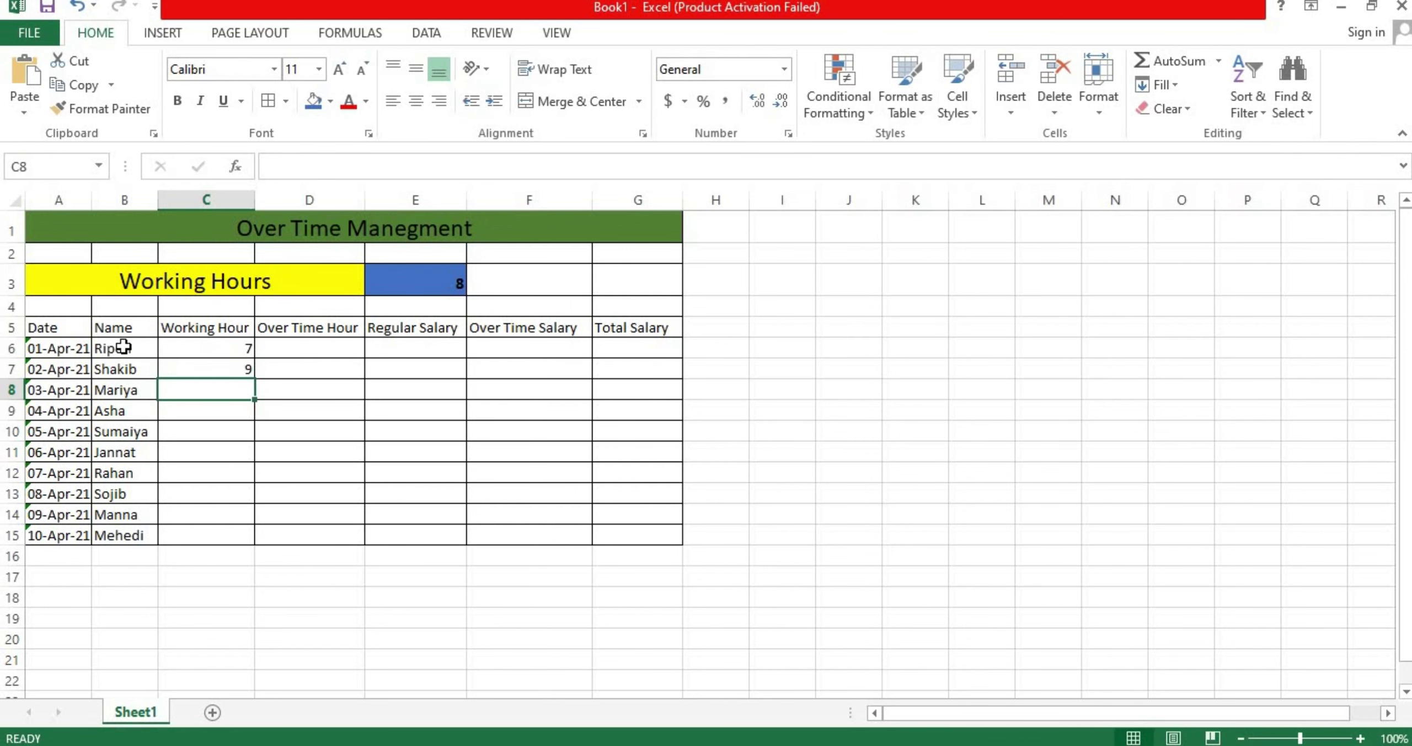
{"action": "type", "text": "12"}
{"action": "key", "text": "Return"}
{"action": "type", "text": "8"}
{"action": "key", "text": "Return"}
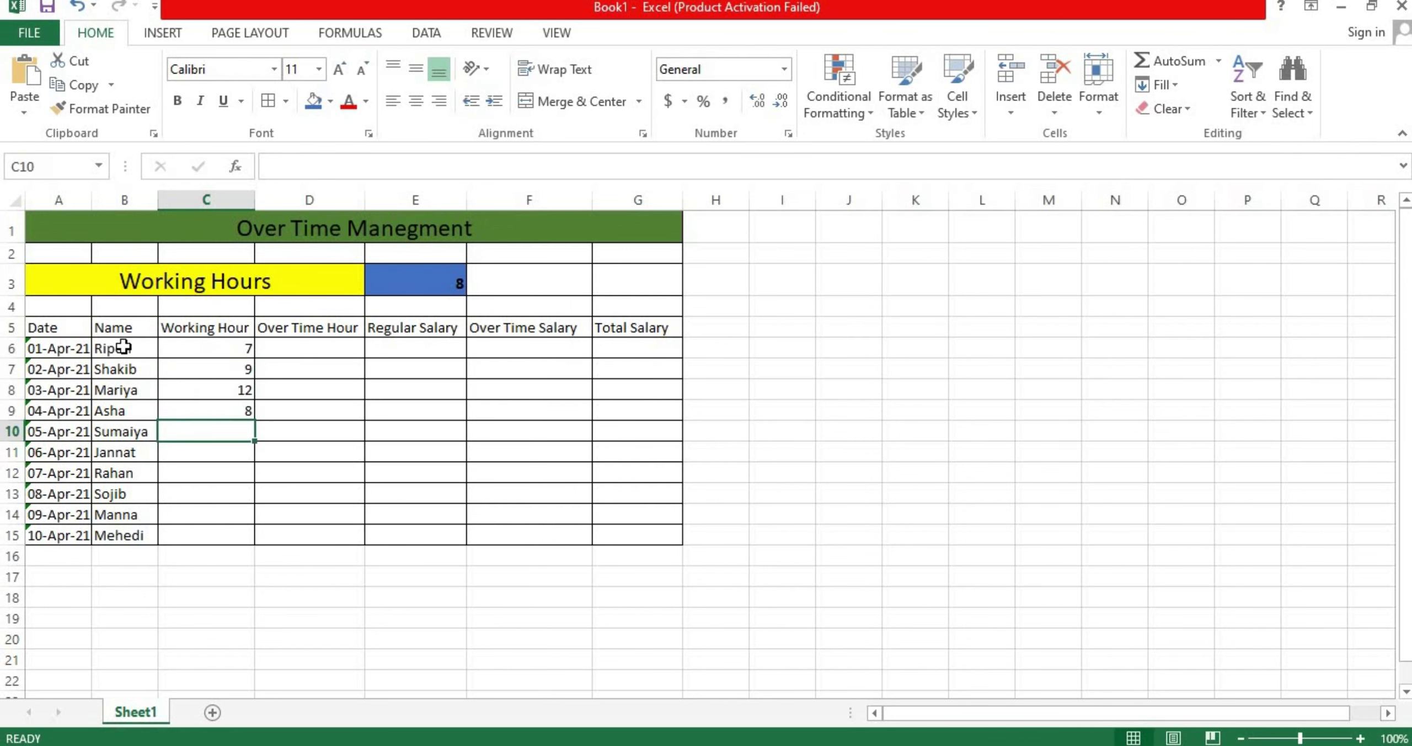
Enter the working hours 17, 12, 11, 14, 10 and 6 in cells C10:C15.
{"action": "type", "text": "17"}
{"action": "key", "text": "Return"}
{"action": "type", "text": "12"}
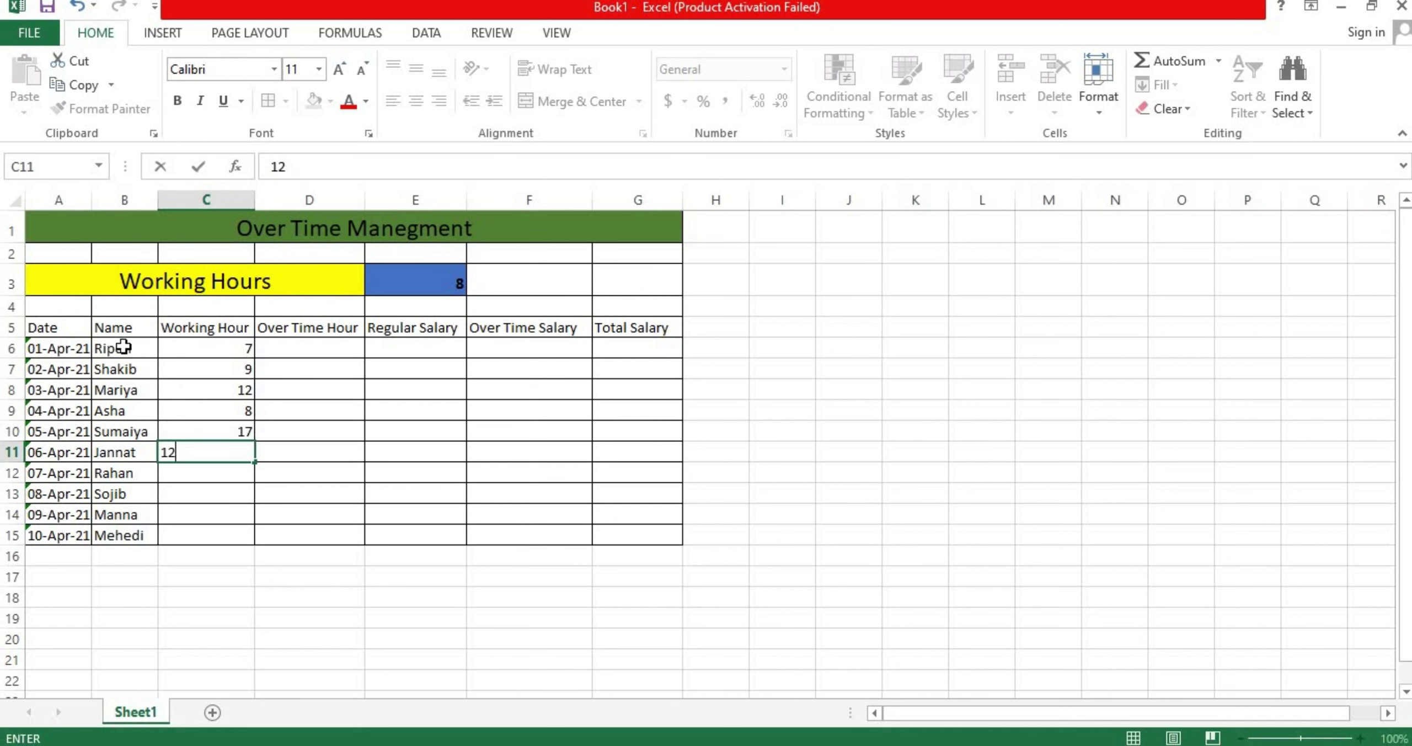
{"action": "key", "text": "Return"}
{"action": "type", "text": "11"}
{"action": "key", "text": "Return"}
{"action": "type", "text": "14"}
{"action": "key", "text": "Return"}
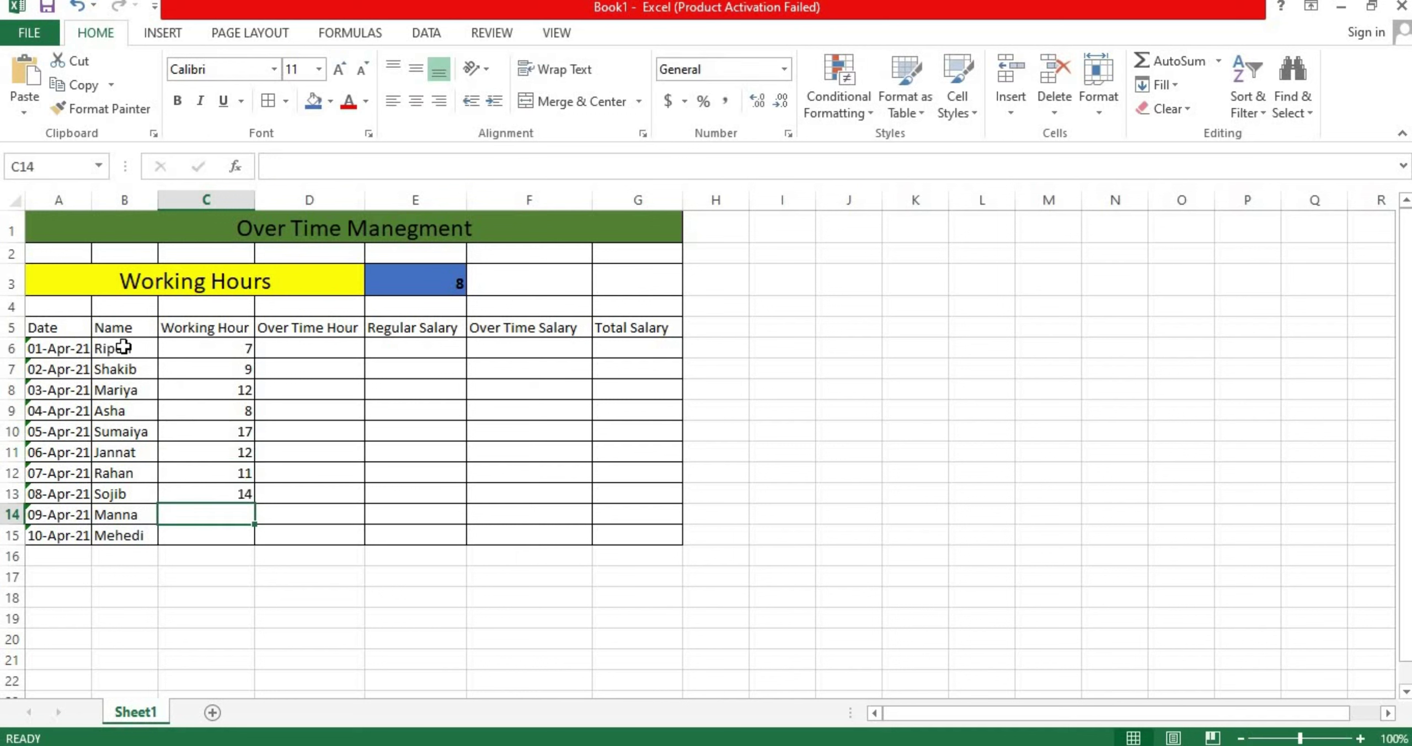
{"action": "type", "text": "10"}
{"action": "key", "text": "Return"}
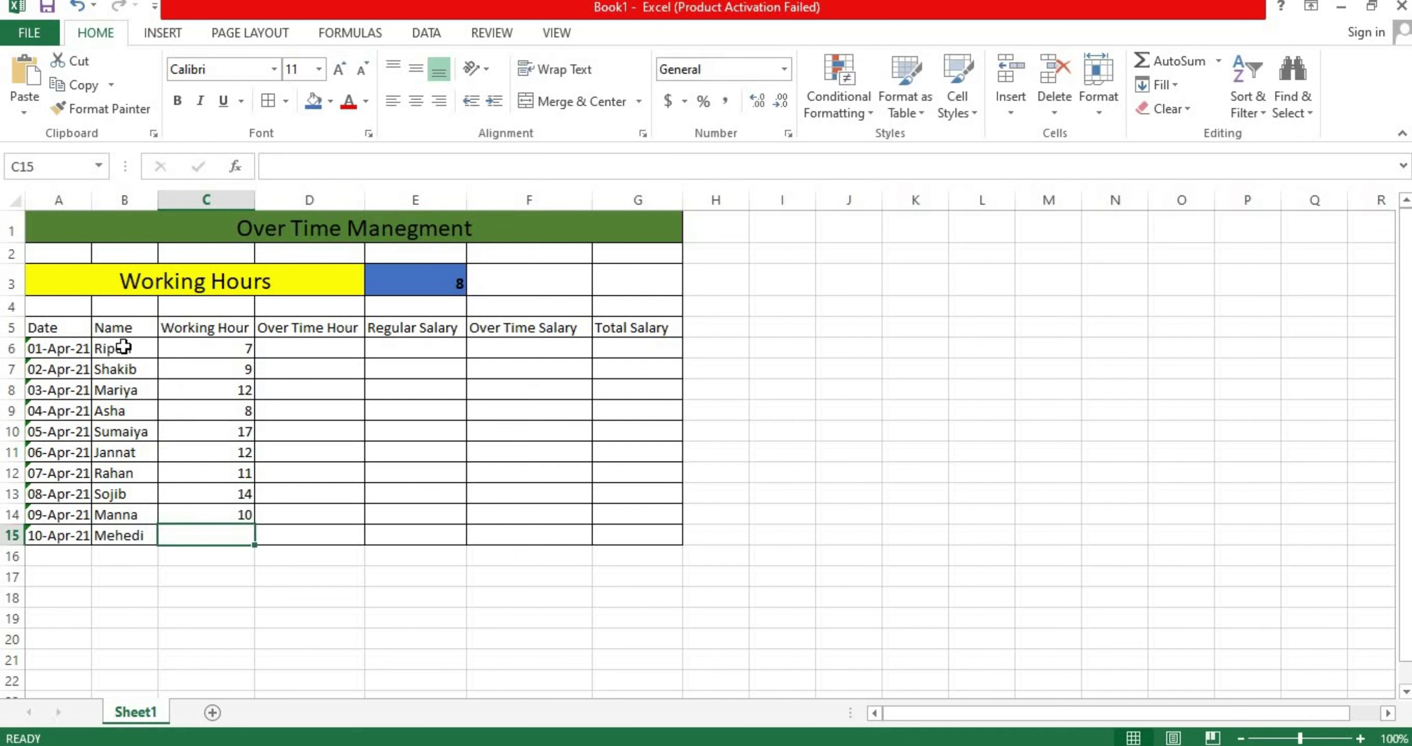
{"action": "type", "text": "6"}
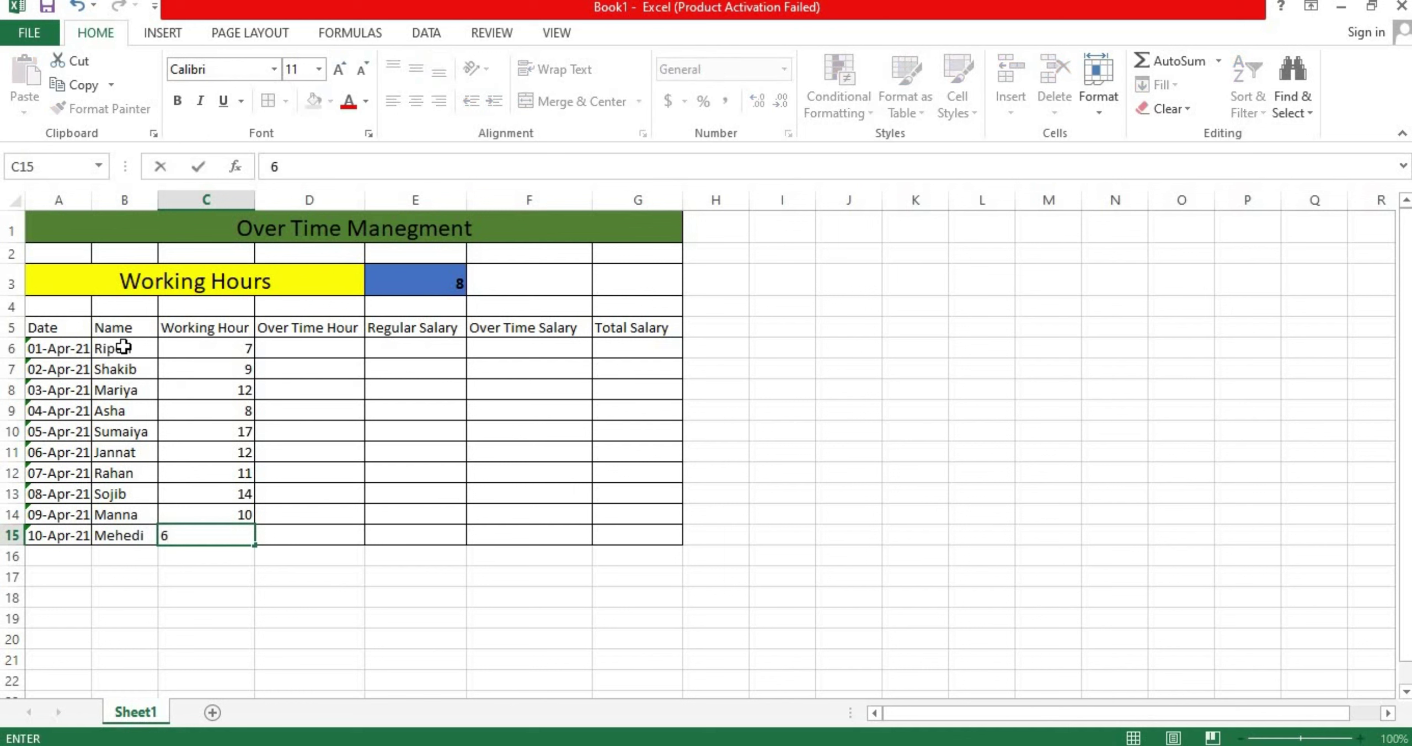
{"action": "key", "text": "Return"}
{"action": "key", "text": "Right"}
{"action": "key", "text": "Up"}
{"action": "key", "text": "Up"}
{"action": "key", "text": "Up"}
{"action": "key", "text": "Up"}
{"action": "key", "text": "Up"}
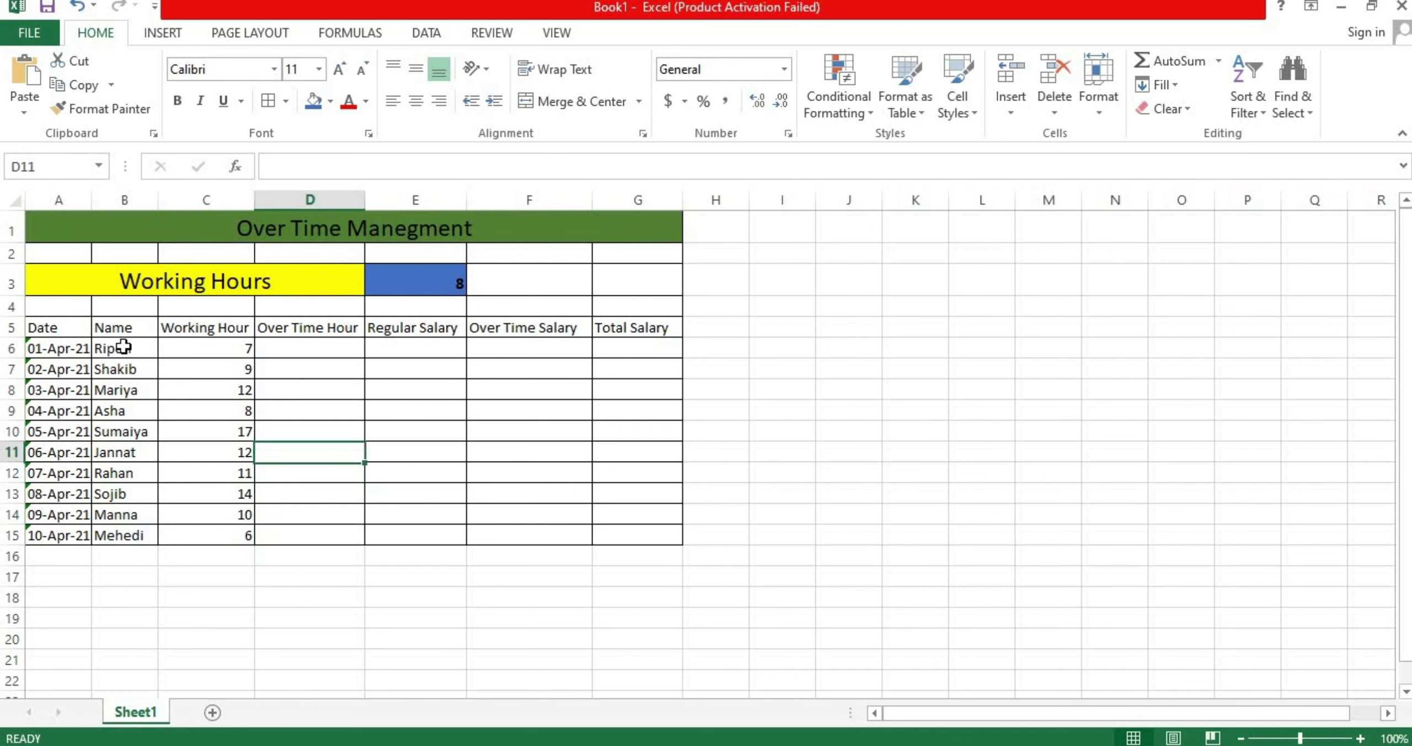
{"action": "key", "text": "Up"}
{"action": "key", "text": "Up"}
{"action": "key", "text": "Up"}
{"action": "key", "text": "Up"}
{"action": "key", "text": "Up"}
{"action": "key", "text": "Up"}
{"action": "left_click", "coordinate": [190, 347]}
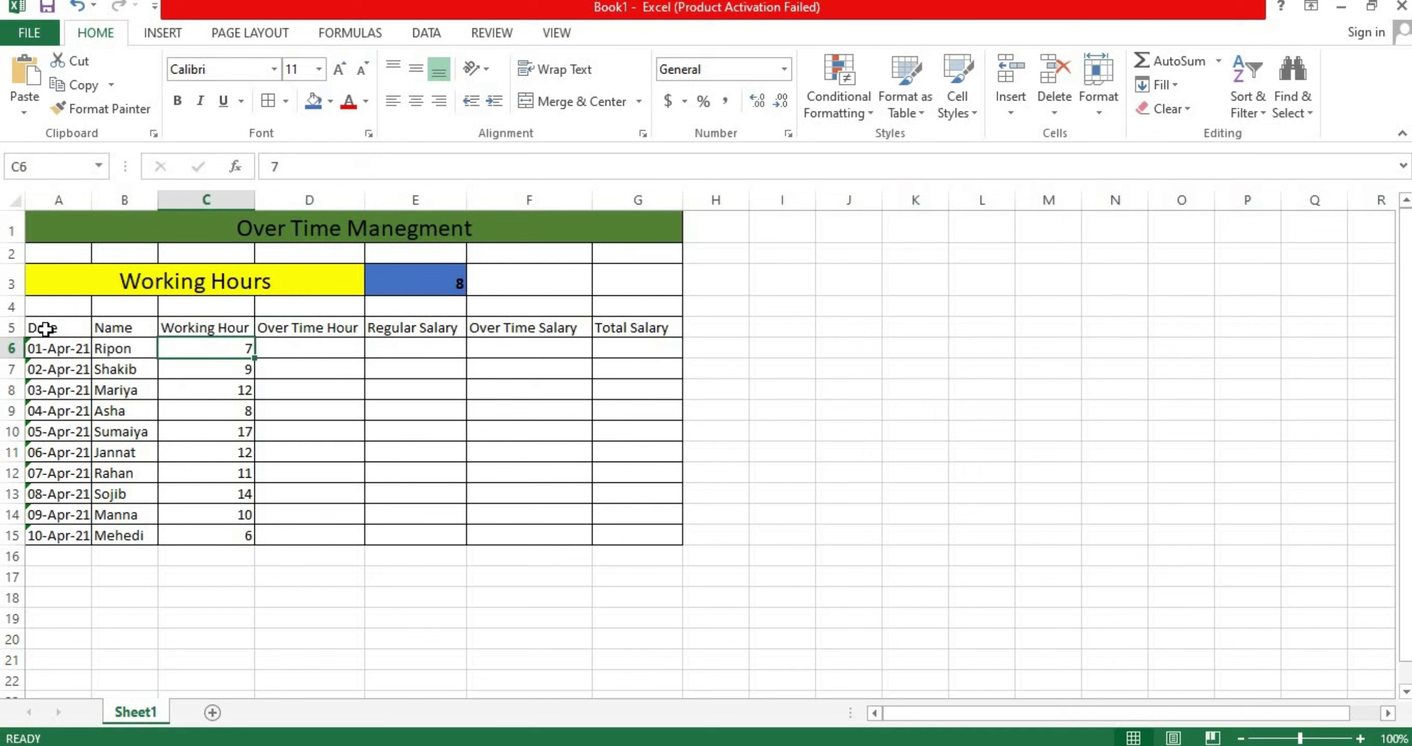
Make the table header row A5:G5 bold and give it a blue fill.
{"action": "left_click_drag", "start_coordinate": [49, 329], "coordinate": [635, 328]}
{"action": "left_click", "coordinate": [280, 350]}
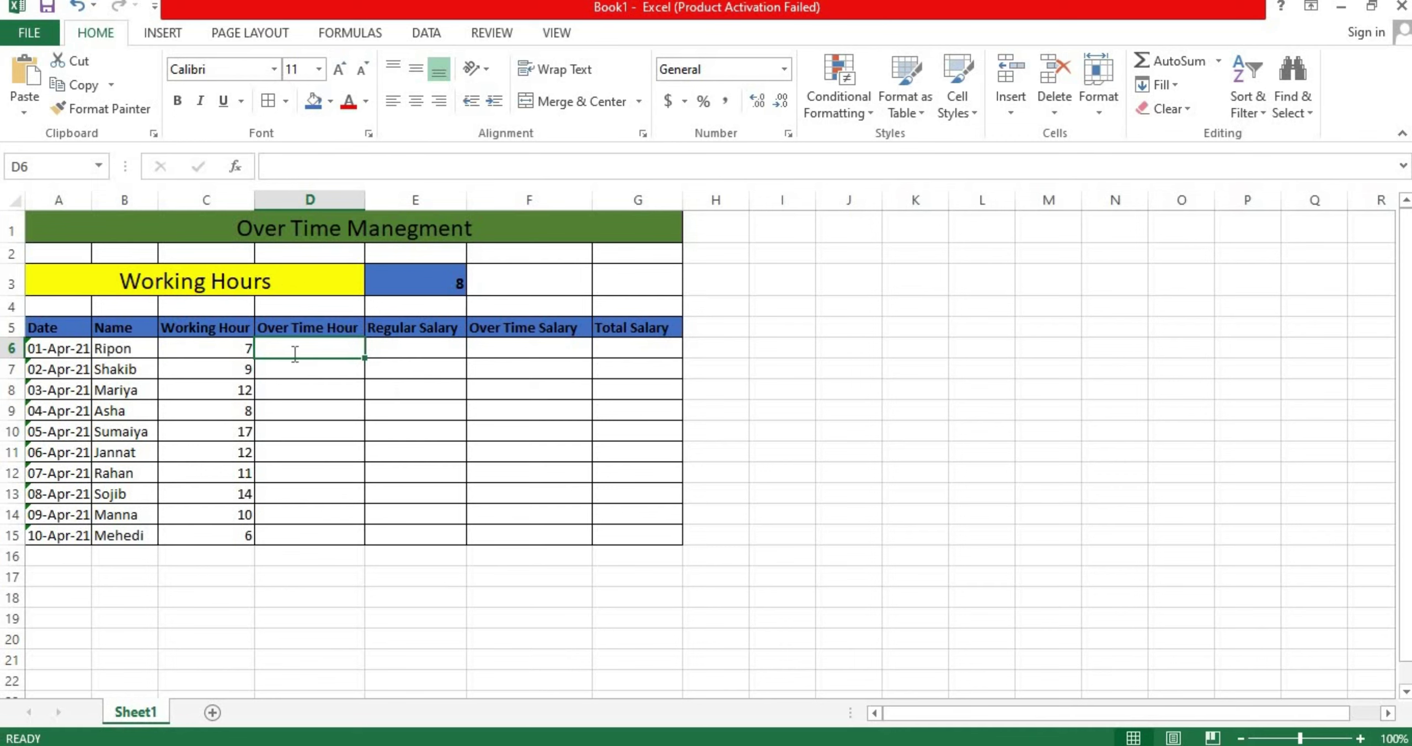
Enter the formula =IF(C6>8,C6-8,0) in cell D6 under the "Over Time Hour" header.
{"action": "type", "text": "="}
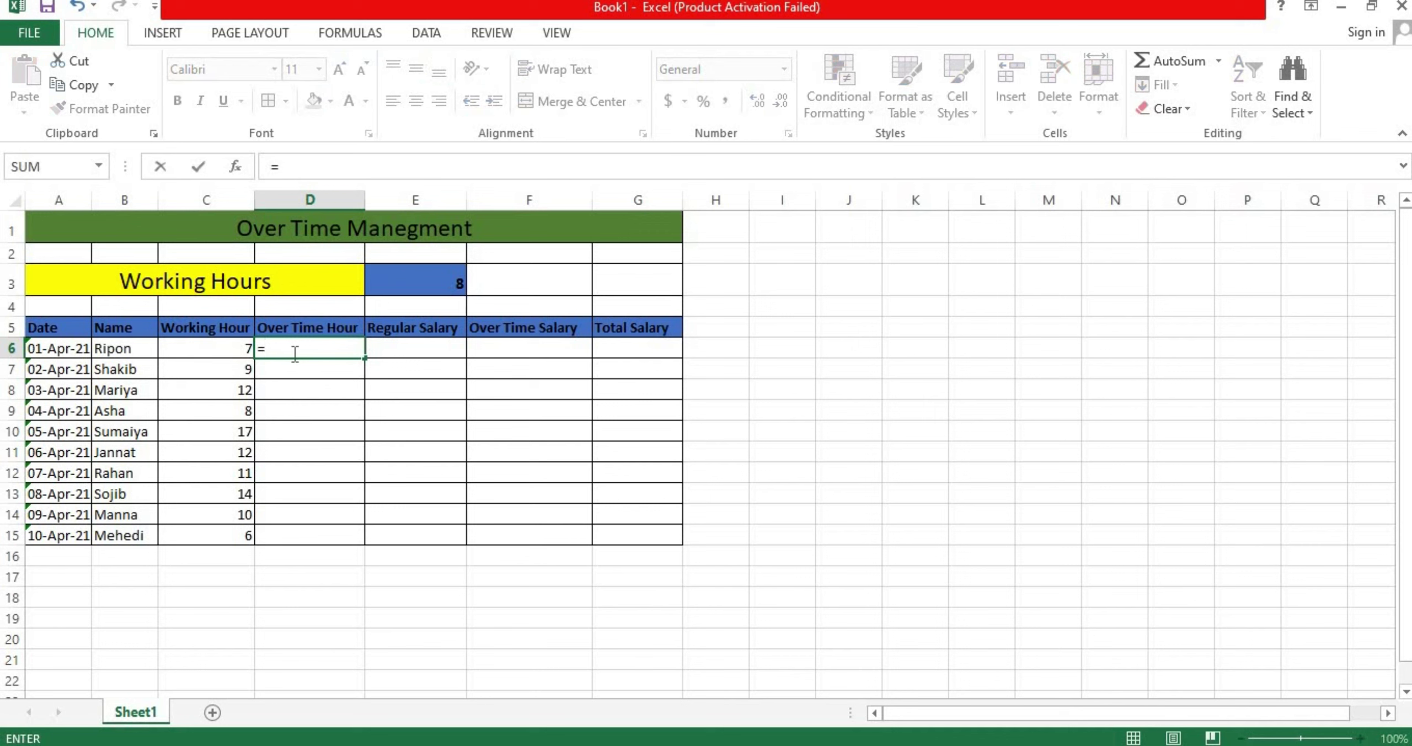
{"action": "type", "text": "if"}
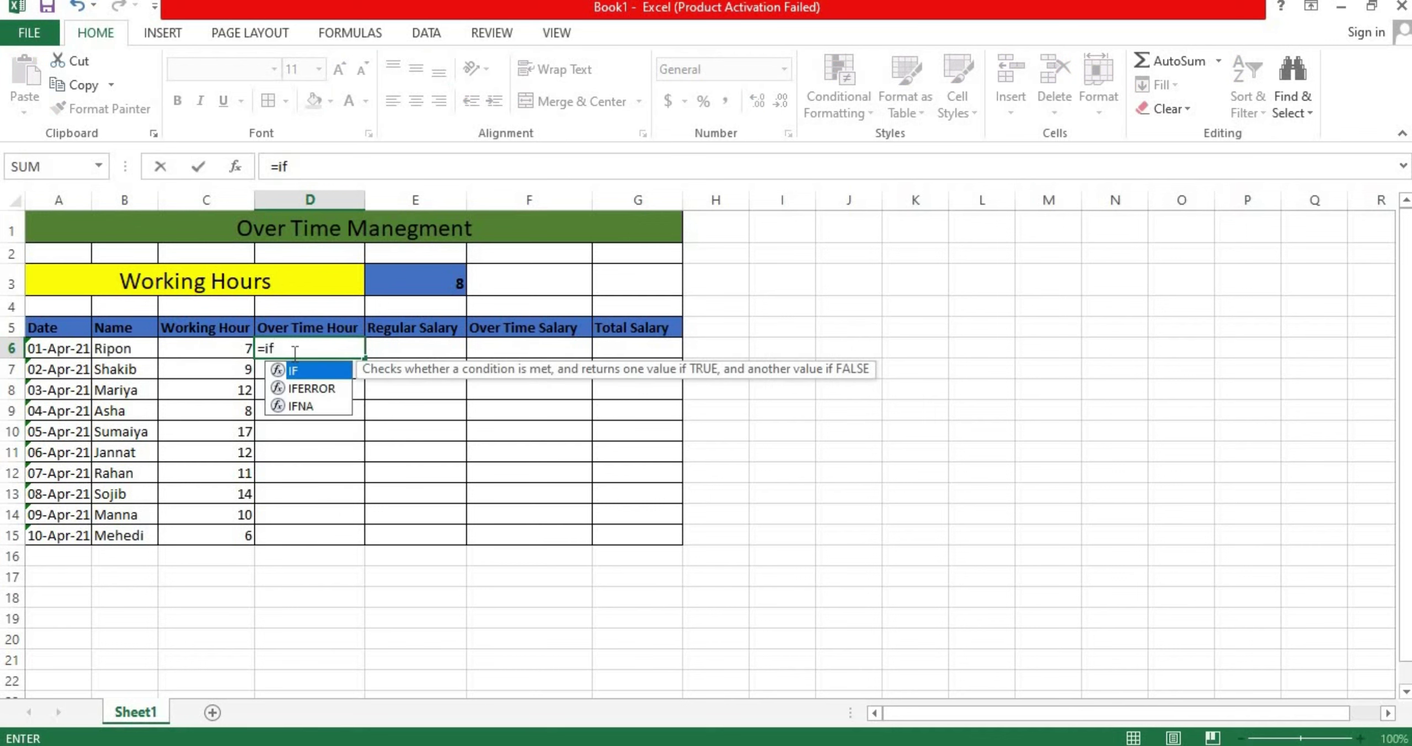
{"action": "type", "text": "("}
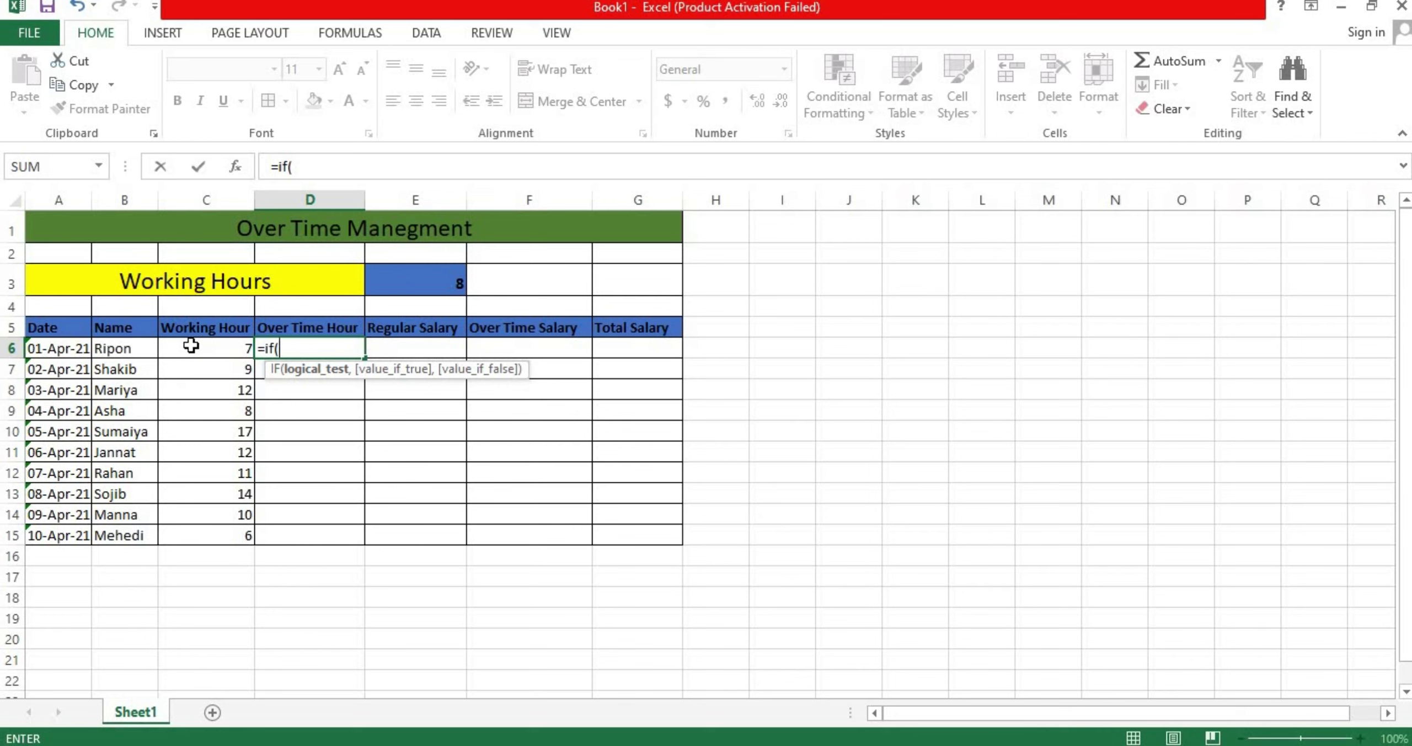
{"action": "left_click", "coordinate": [191, 345]}
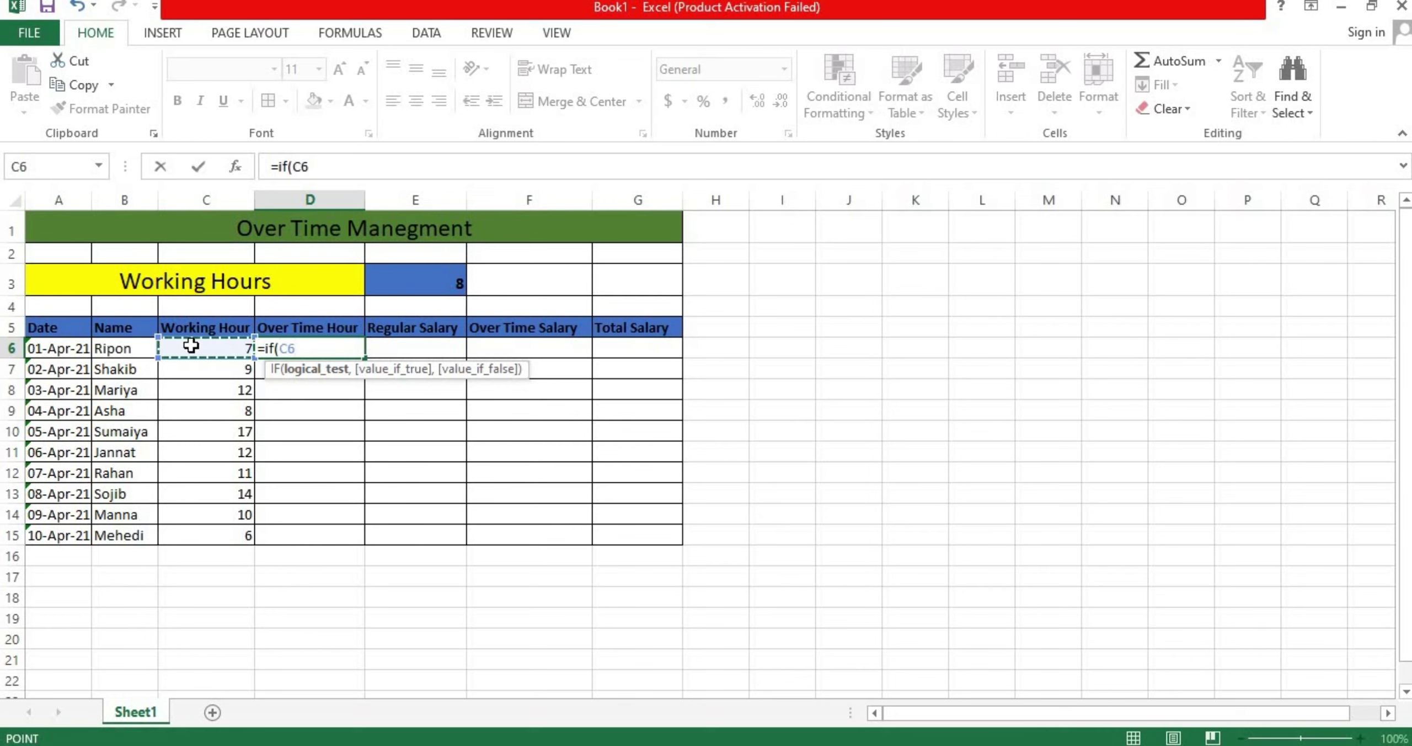
{"action": "type", "text": ">"}
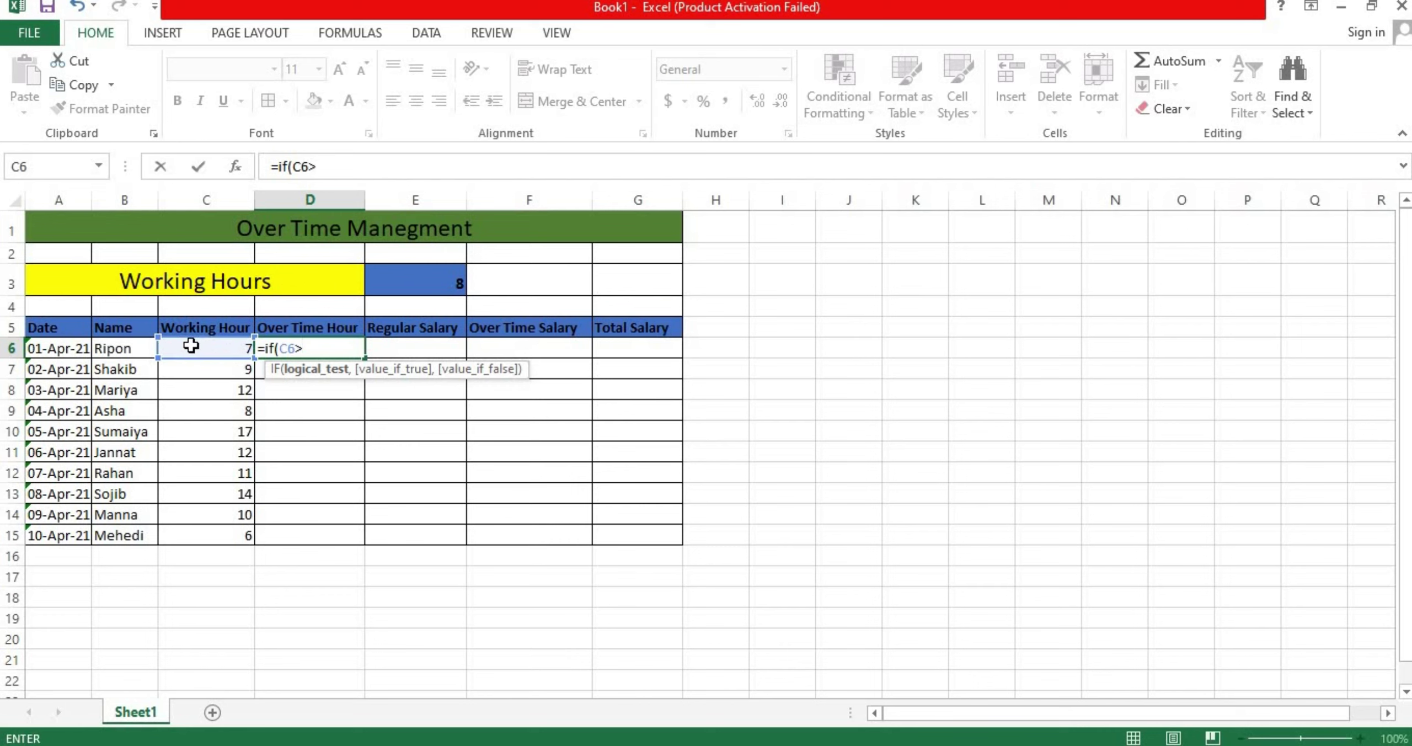
{"action": "type", "text": "8,"}
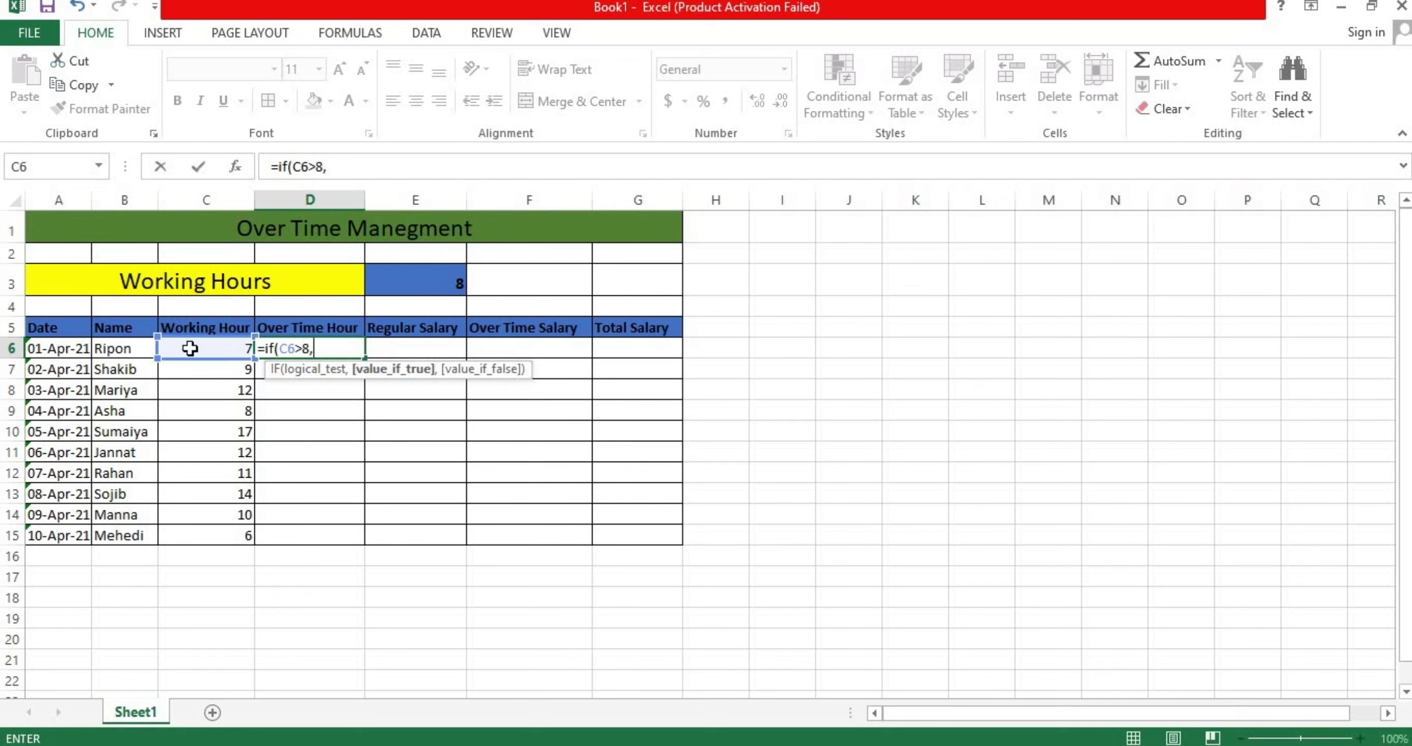
{"action": "left_click", "coordinate": [190, 348]}
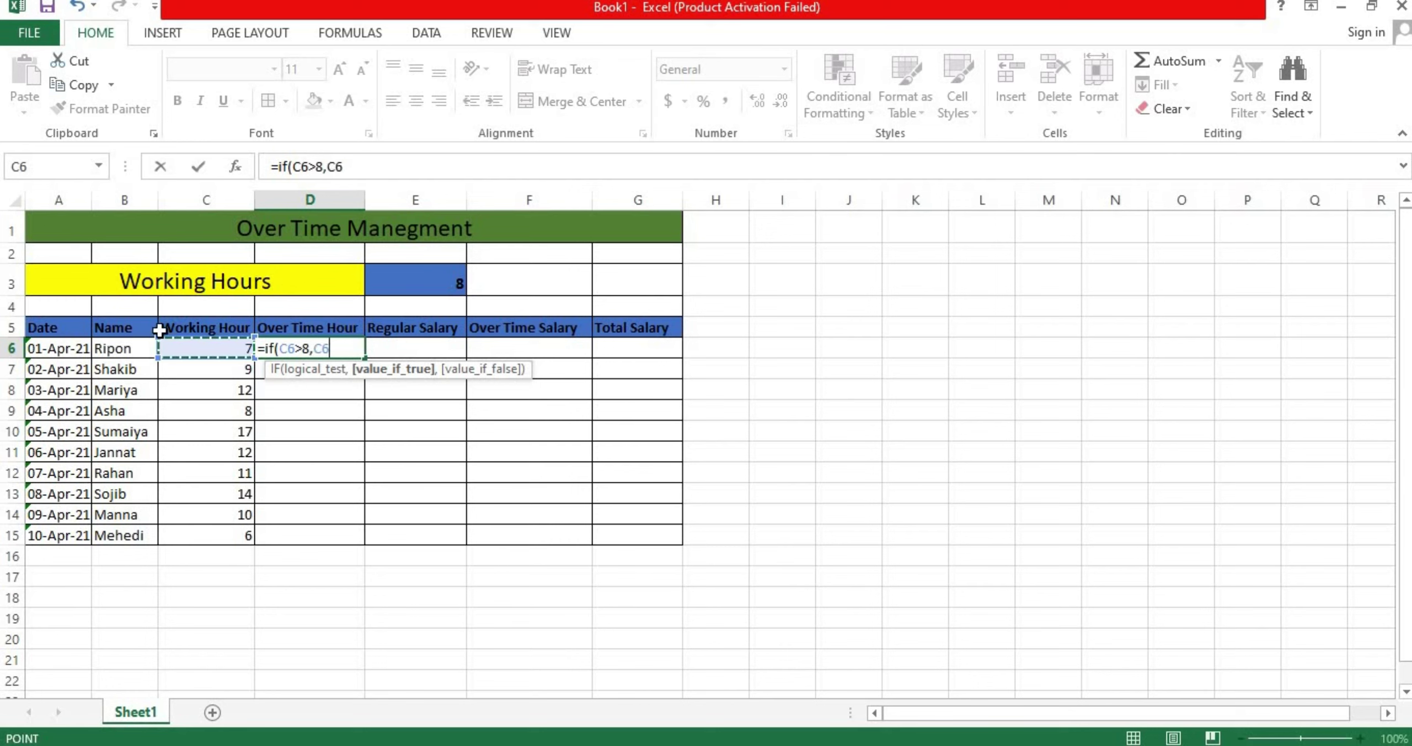
{"action": "type", "text": "-"}
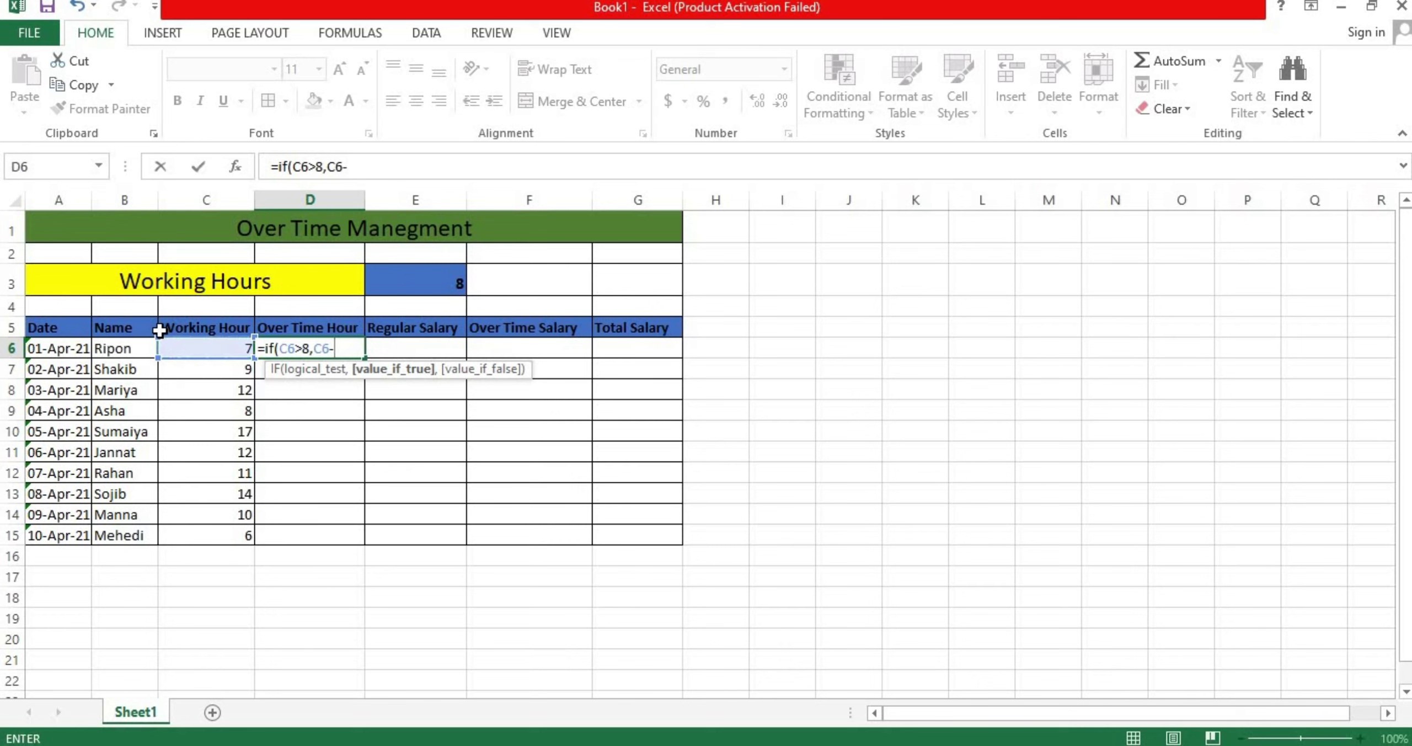
{"action": "type", "text": "8,0"}
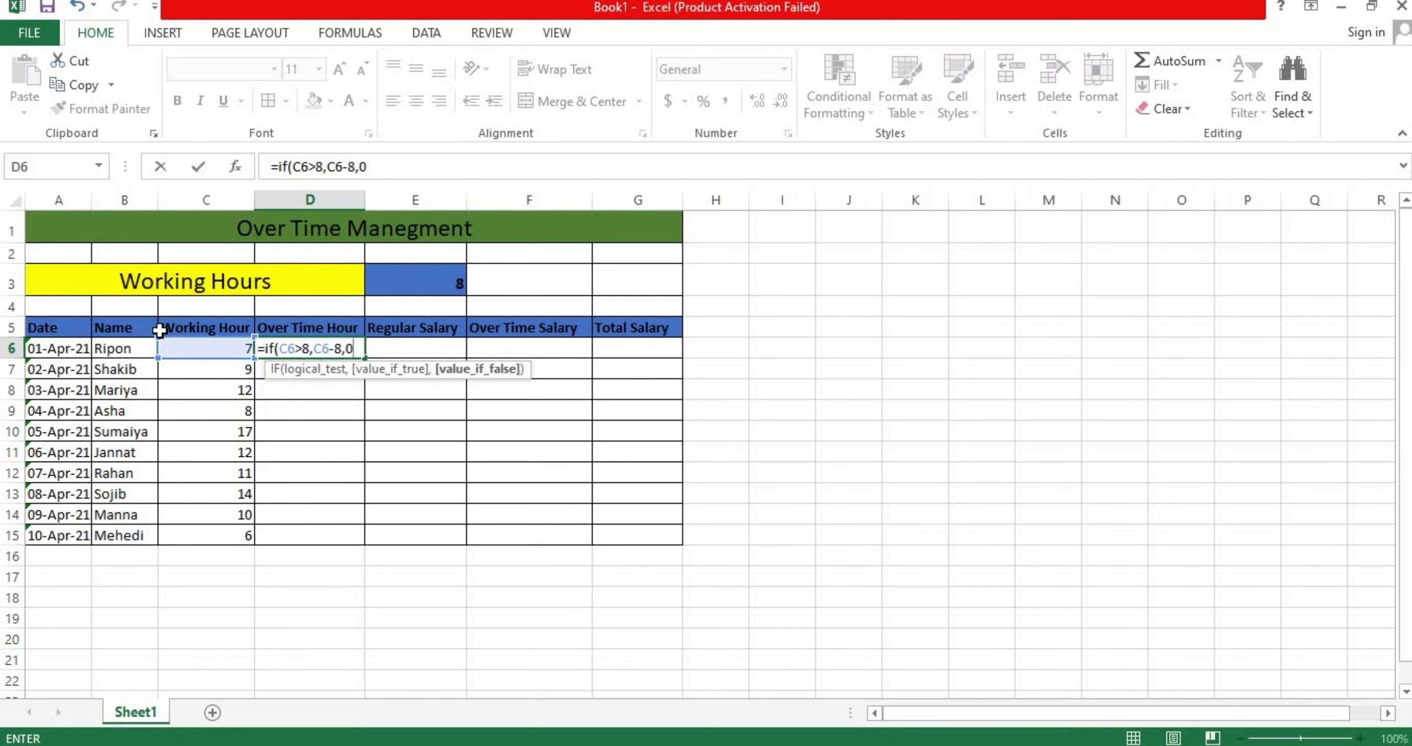
{"action": "type", "text": ")"}
{"action": "key", "text": "Return"}
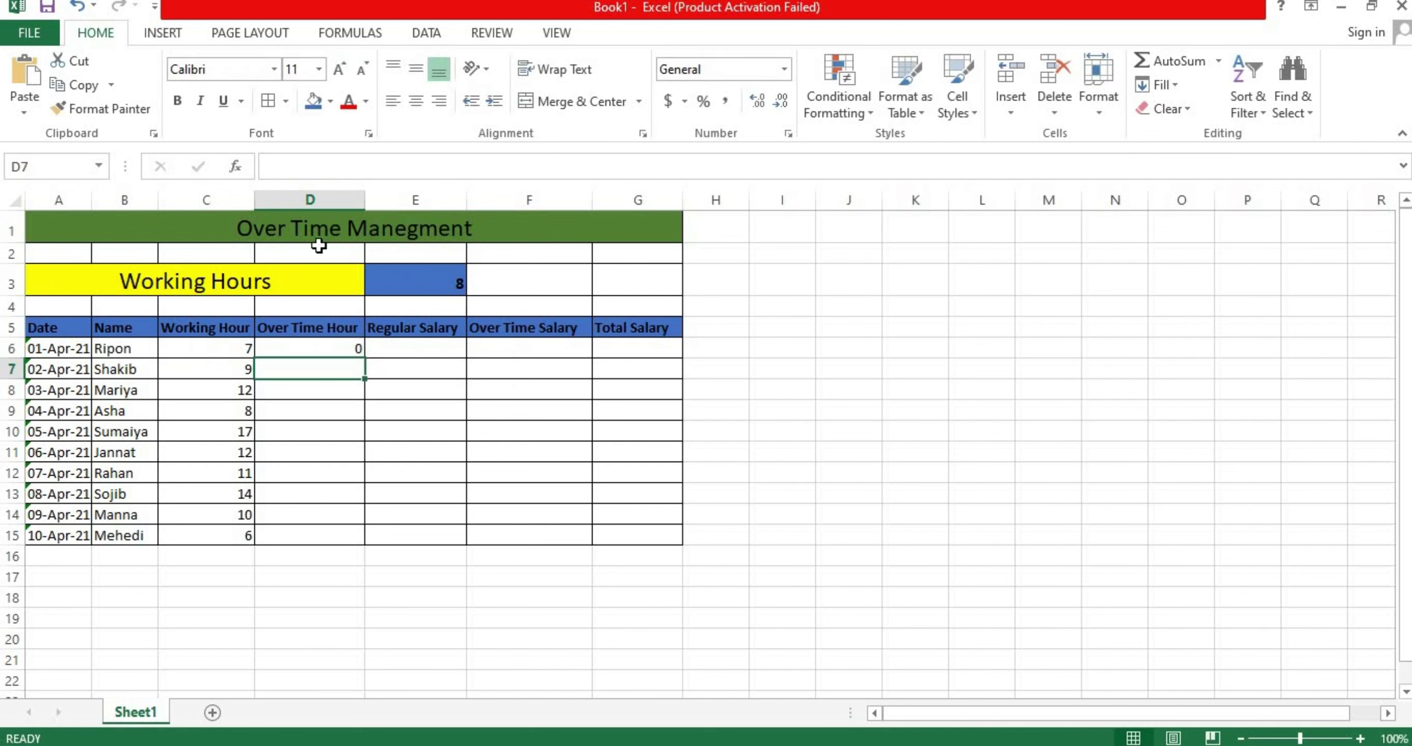
Fill the overtime hour formula from D6 down to D15.
{"action": "left_click", "coordinate": [336, 349]}
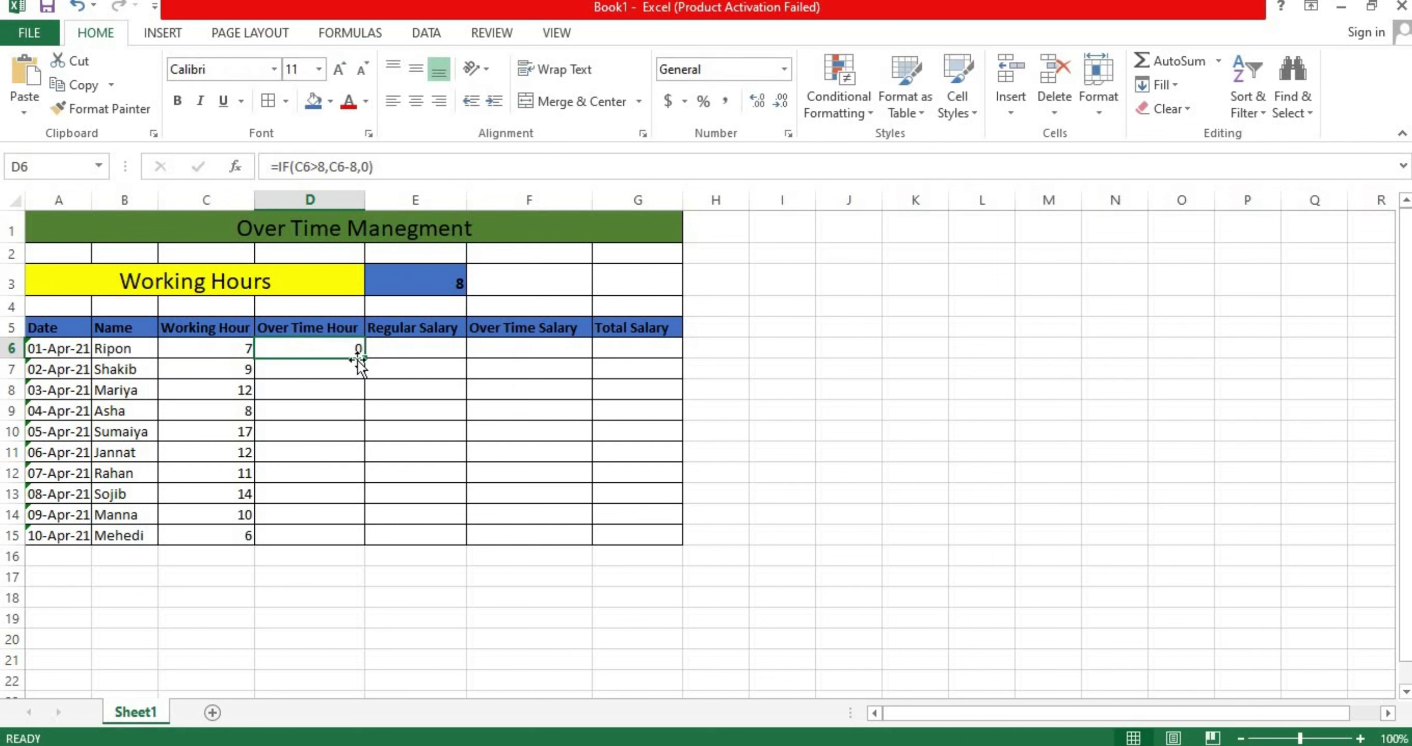
{"action": "double_click", "coordinate": [362, 358]}
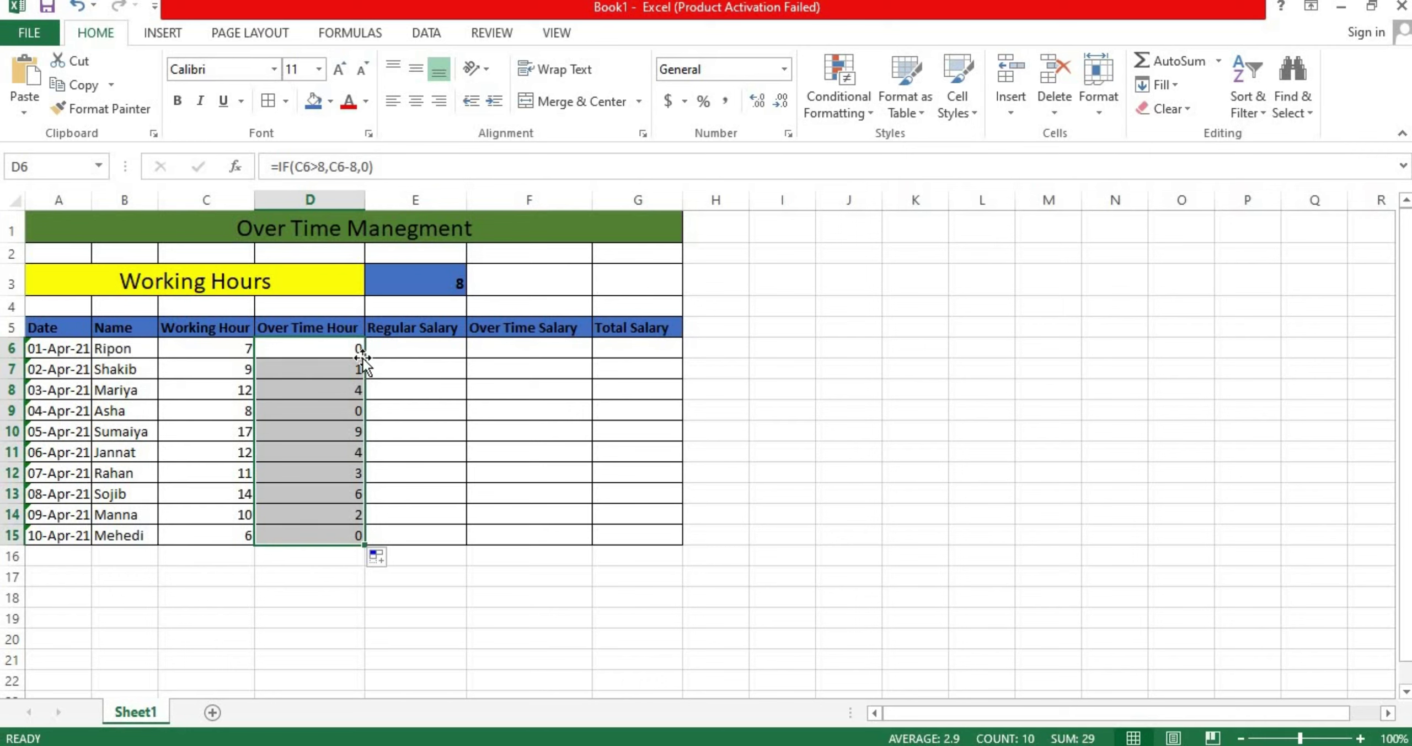
{"action": "left_click", "coordinate": [349, 588]}
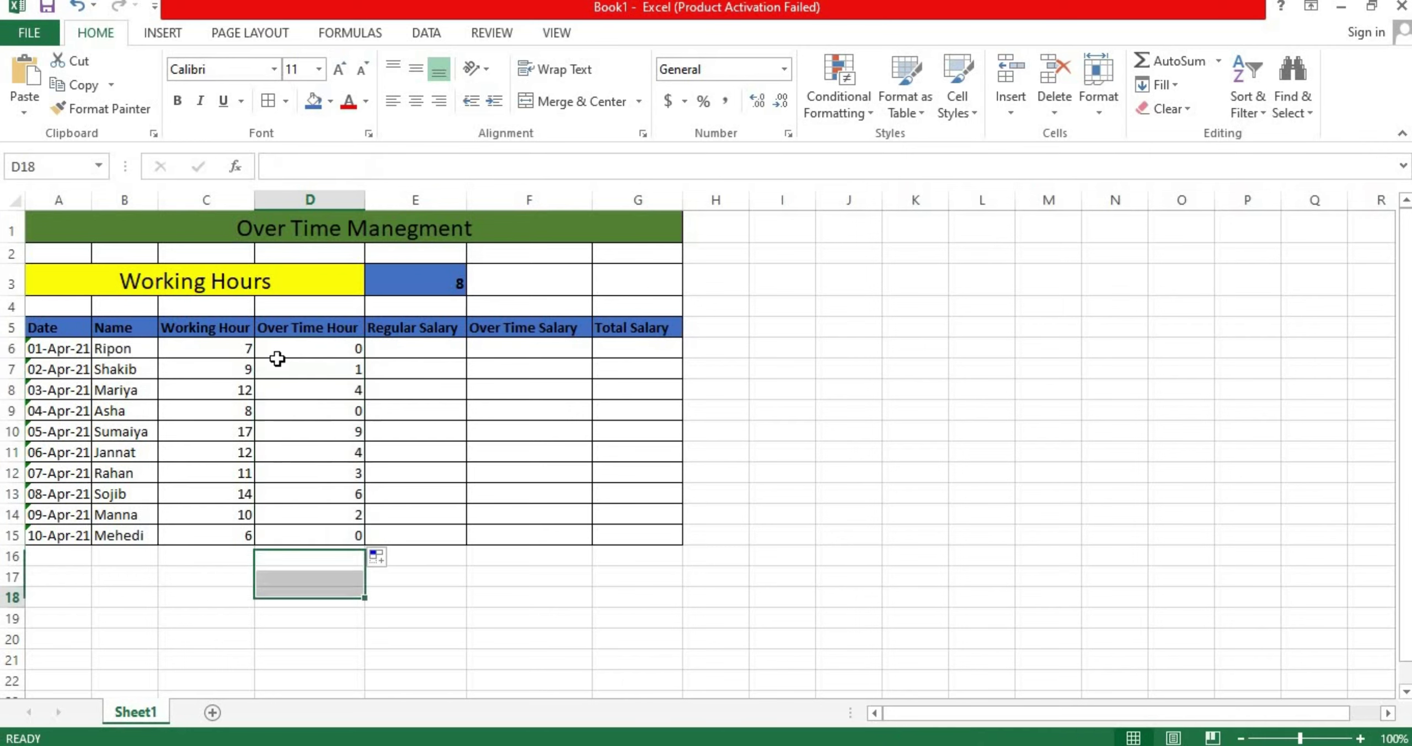
Enter =IF(D6>0,8*150,C6*150) in cell E6 under "Regular Salary" and fill the formula down to E15.
{"action": "left_click", "coordinate": [387, 348]}
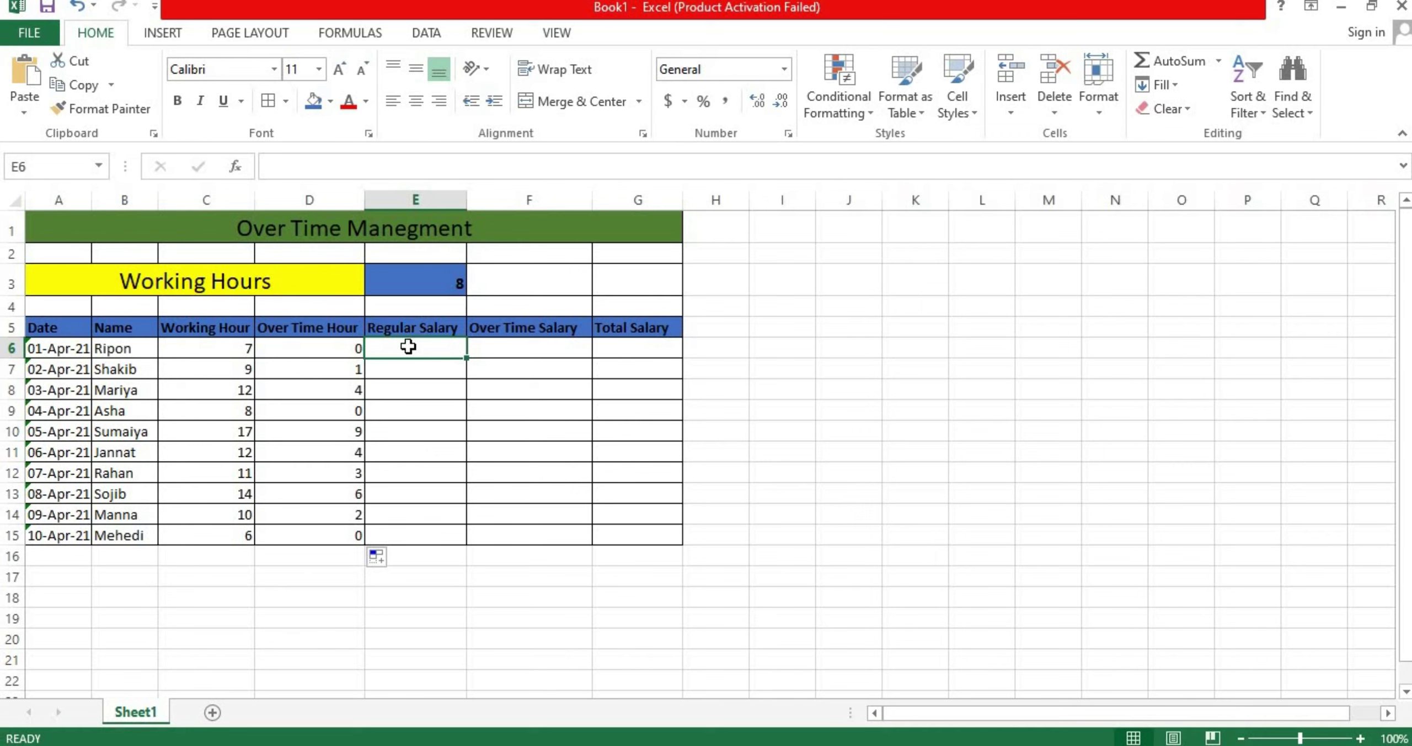
{"action": "type", "text": "="}
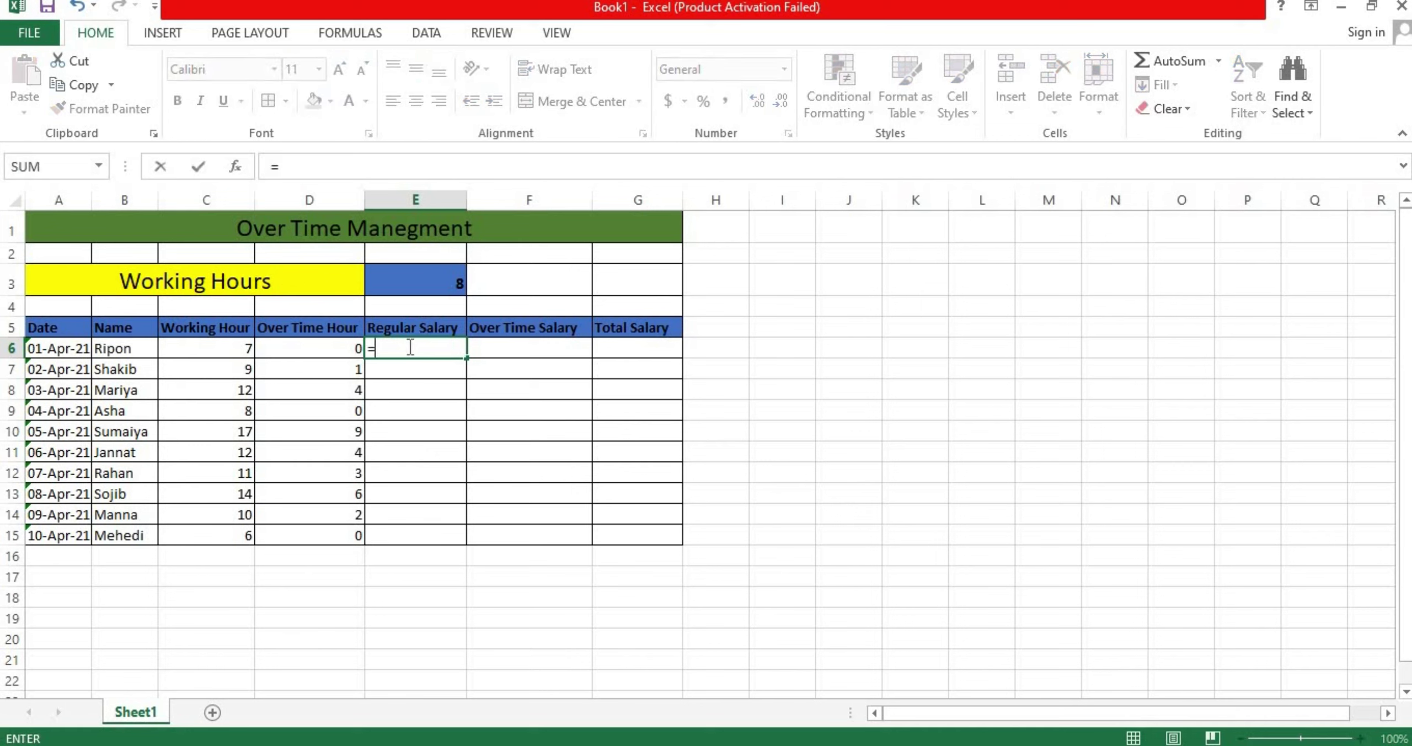
{"action": "type", "text": "if"}
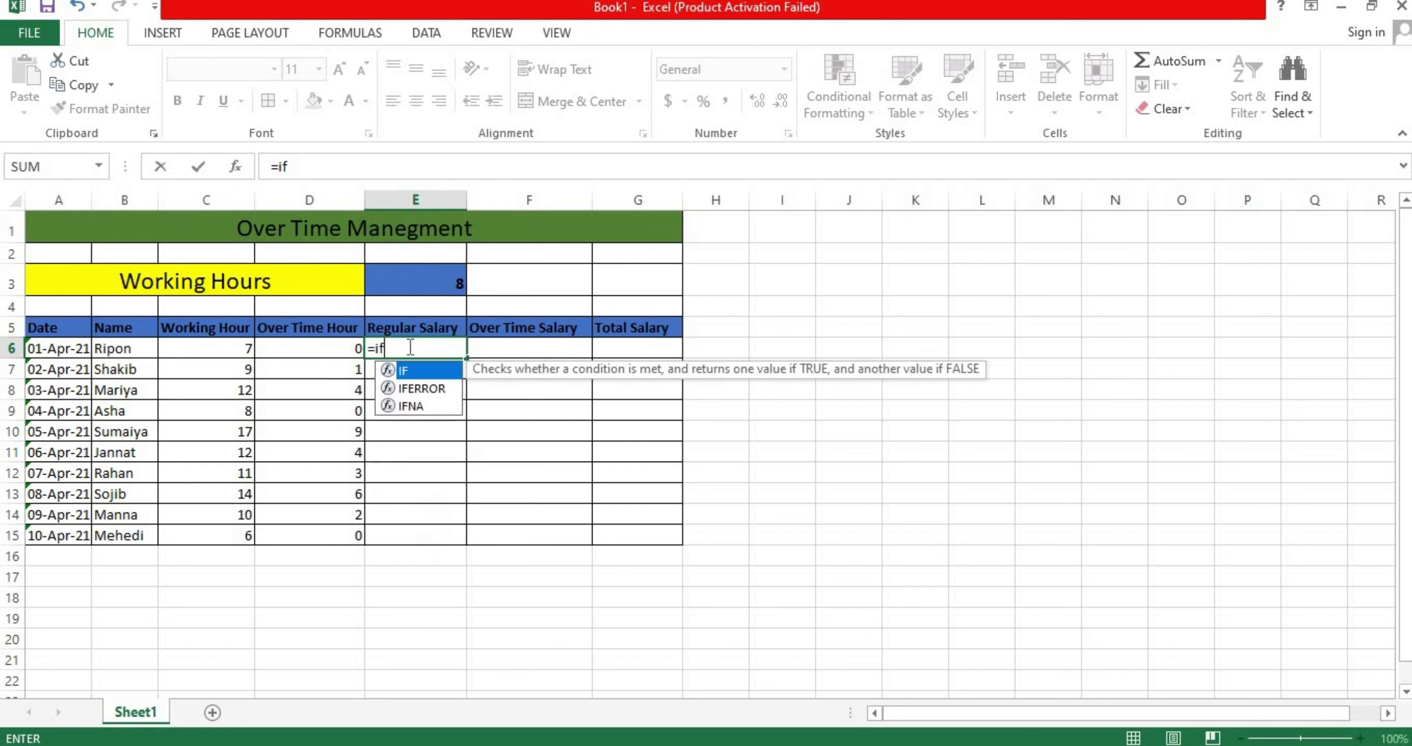
{"action": "type", "text": "("}
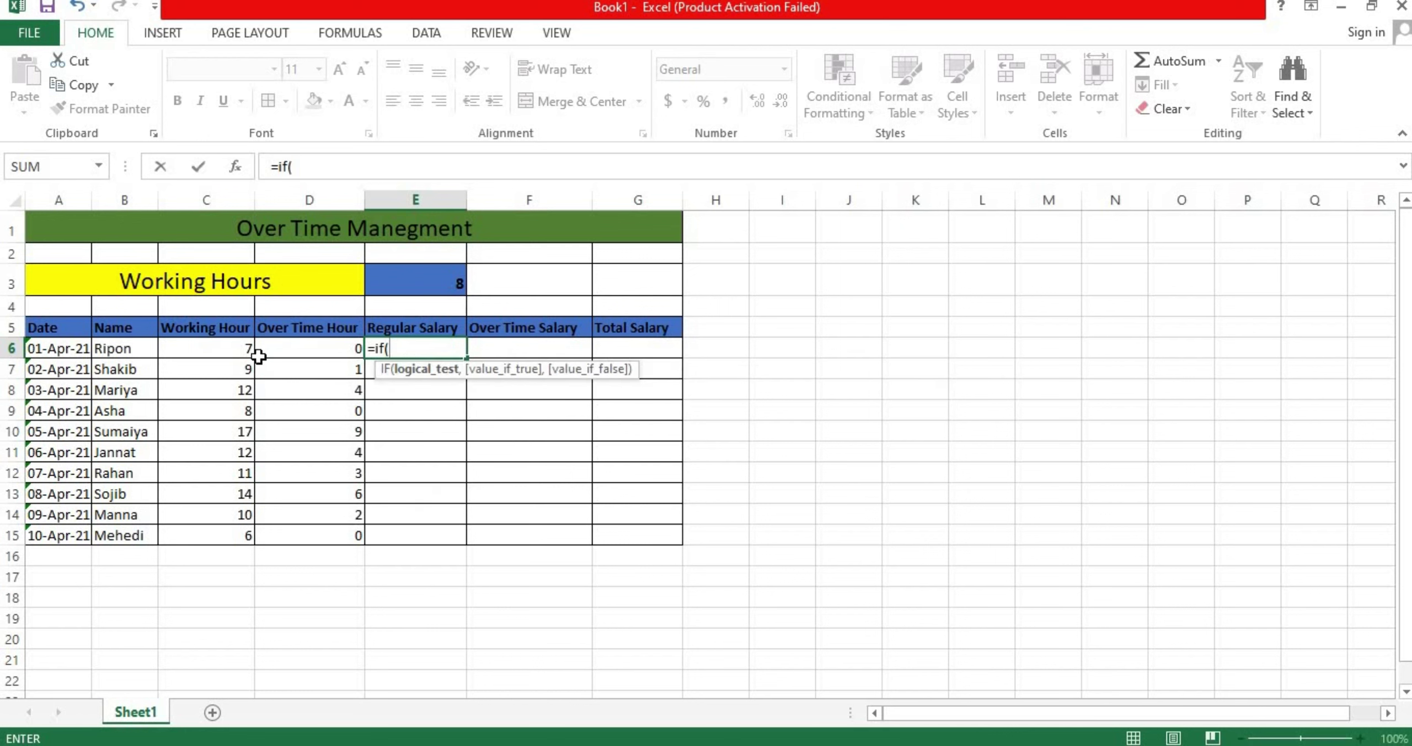
{"action": "left_click", "coordinate": [238, 347]}
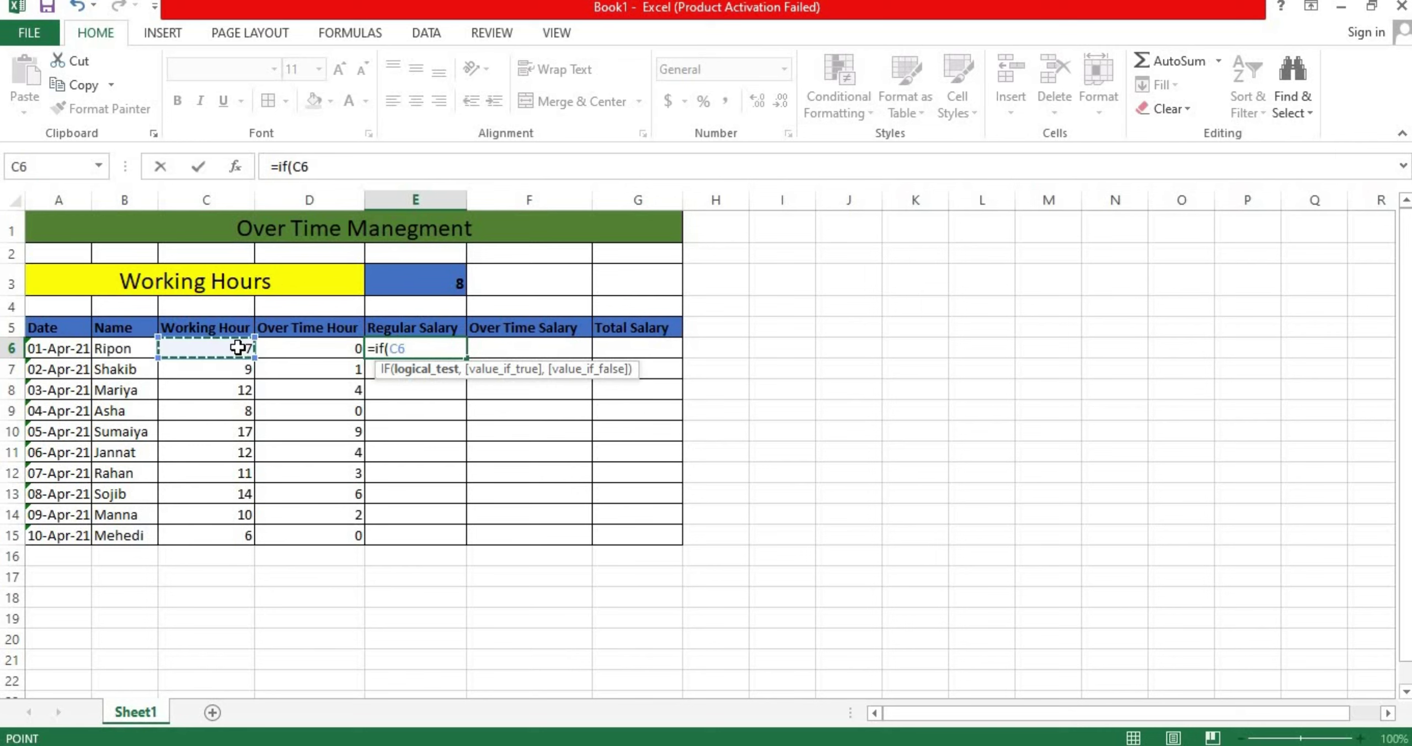
{"action": "left_click", "coordinate": [296, 343]}
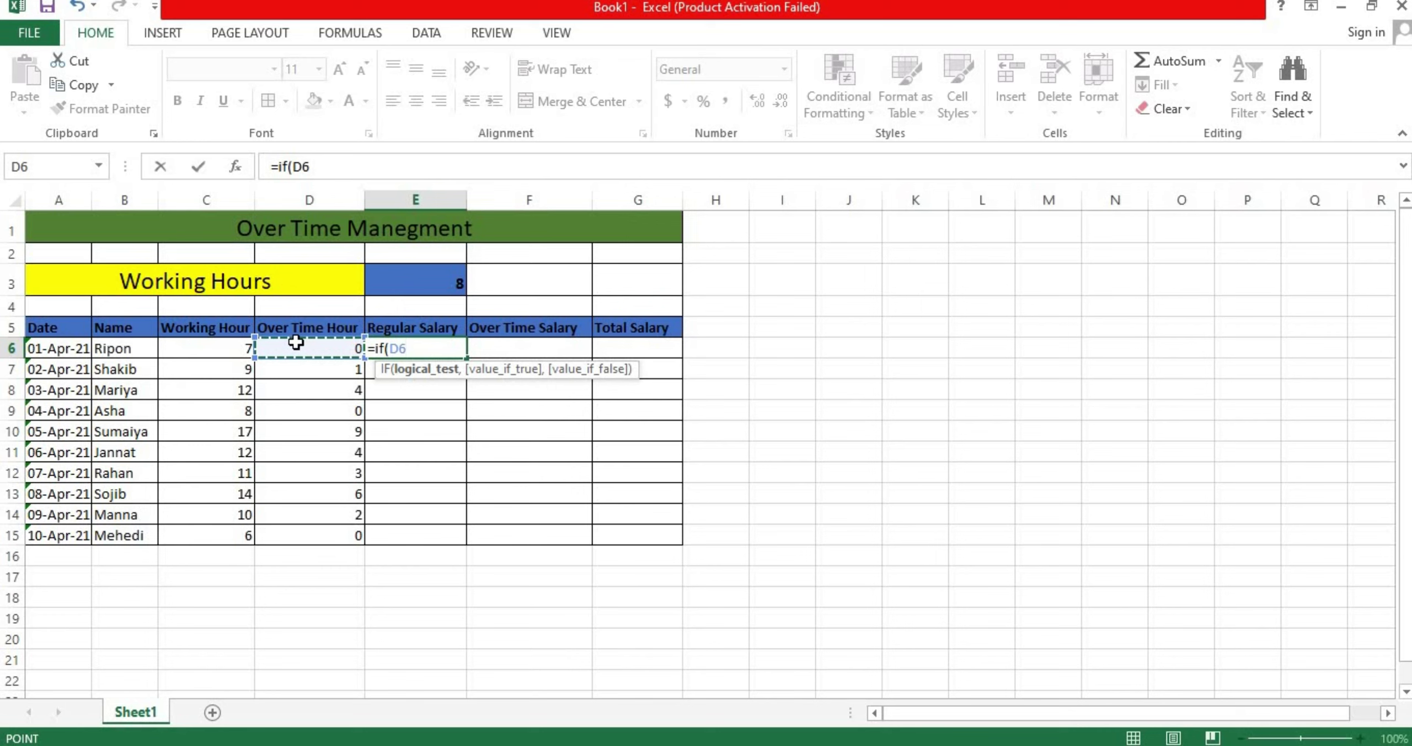
{"action": "type", "text": ">0"}
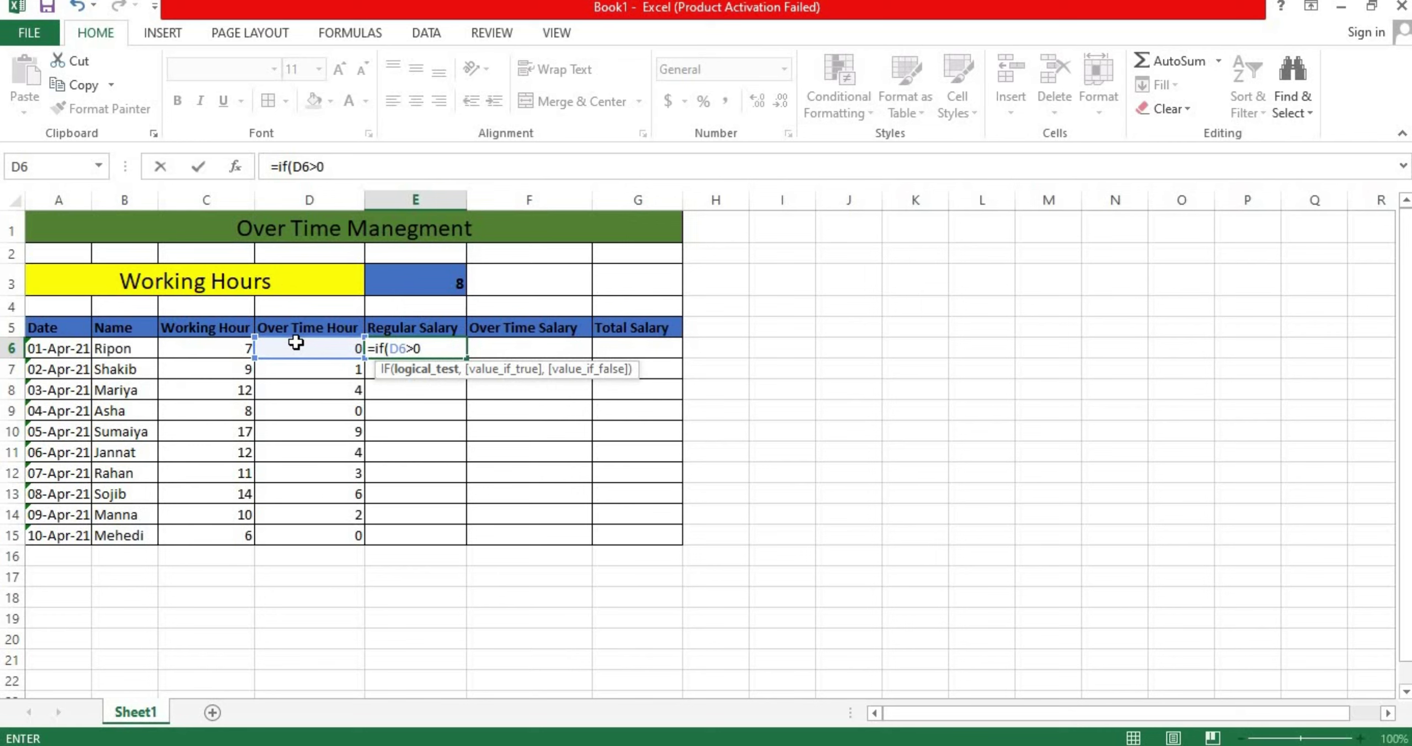
{"action": "type", "text": ","}
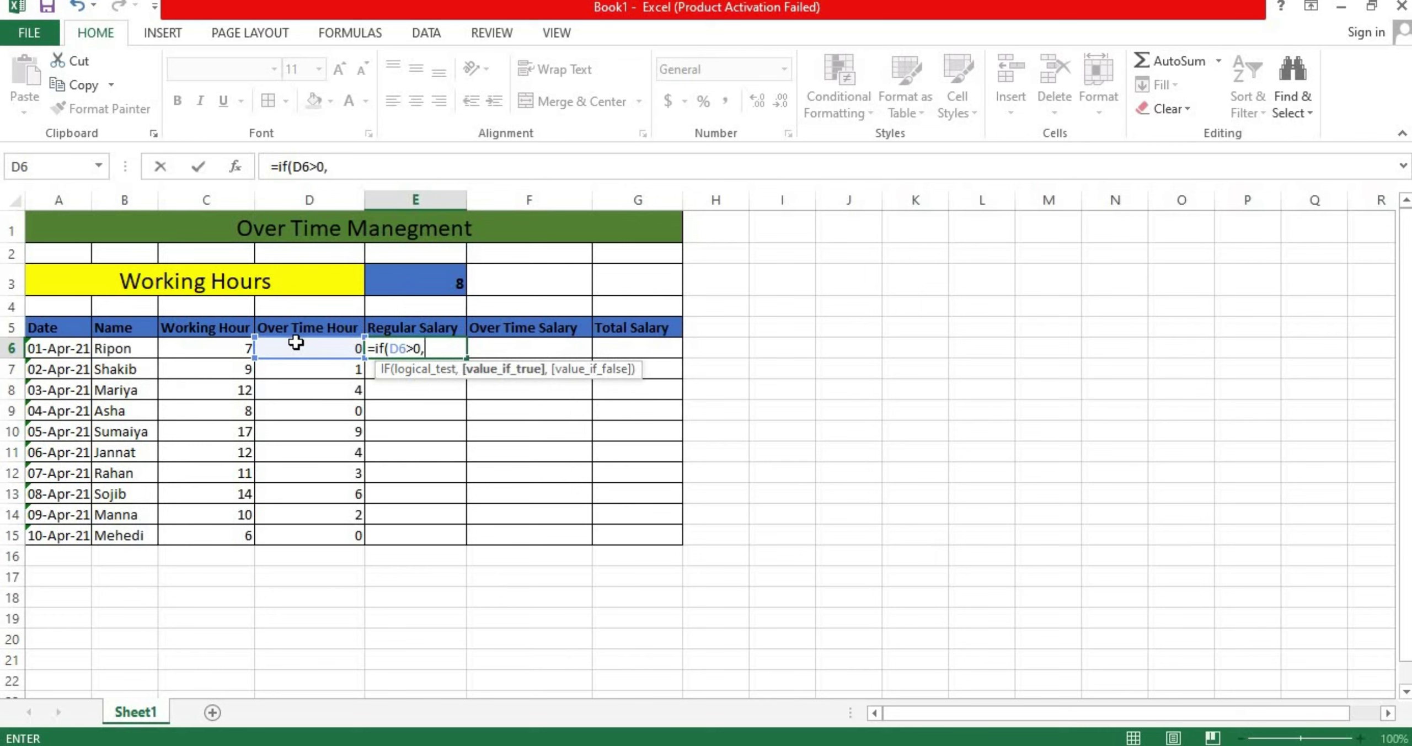
{"action": "type", "text": "8*150,"}
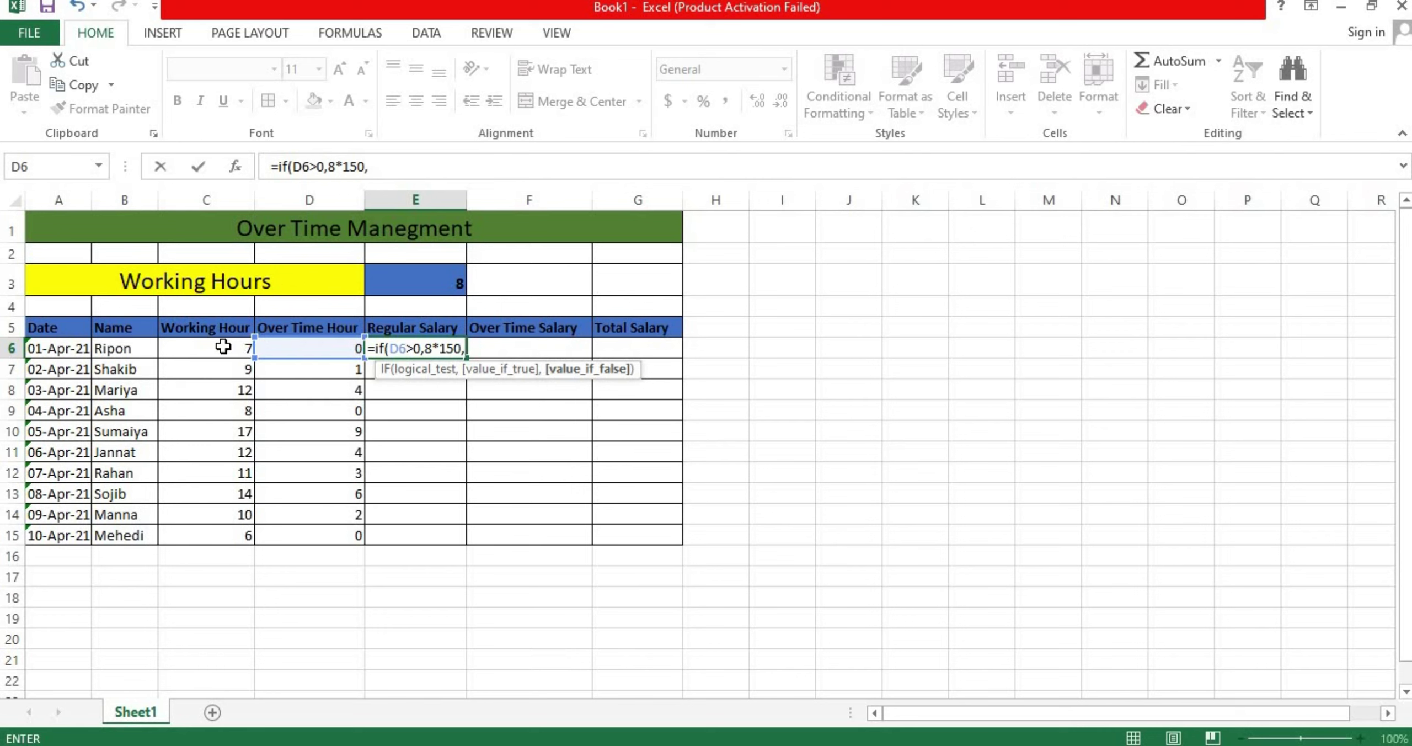
{"action": "left_click", "coordinate": [196, 345]}
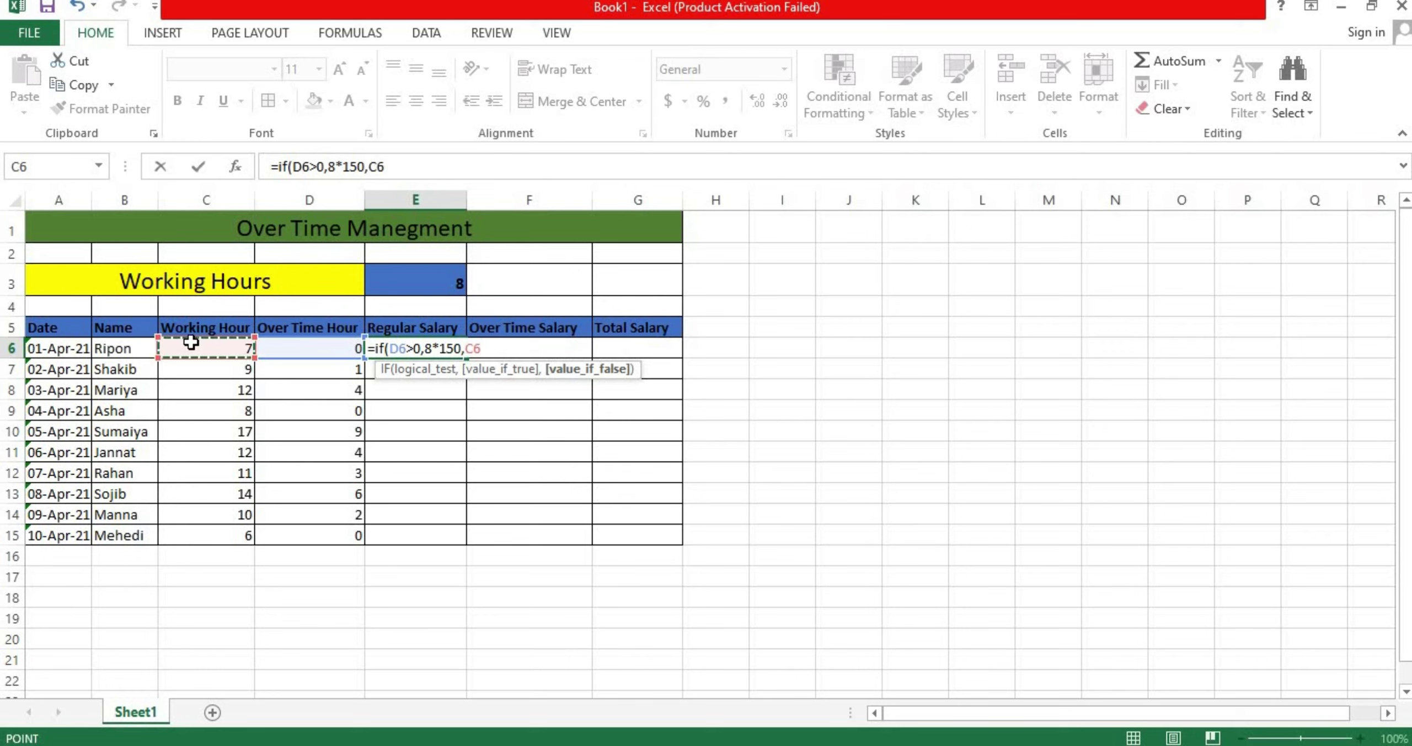
{"action": "type", "text": "*"}
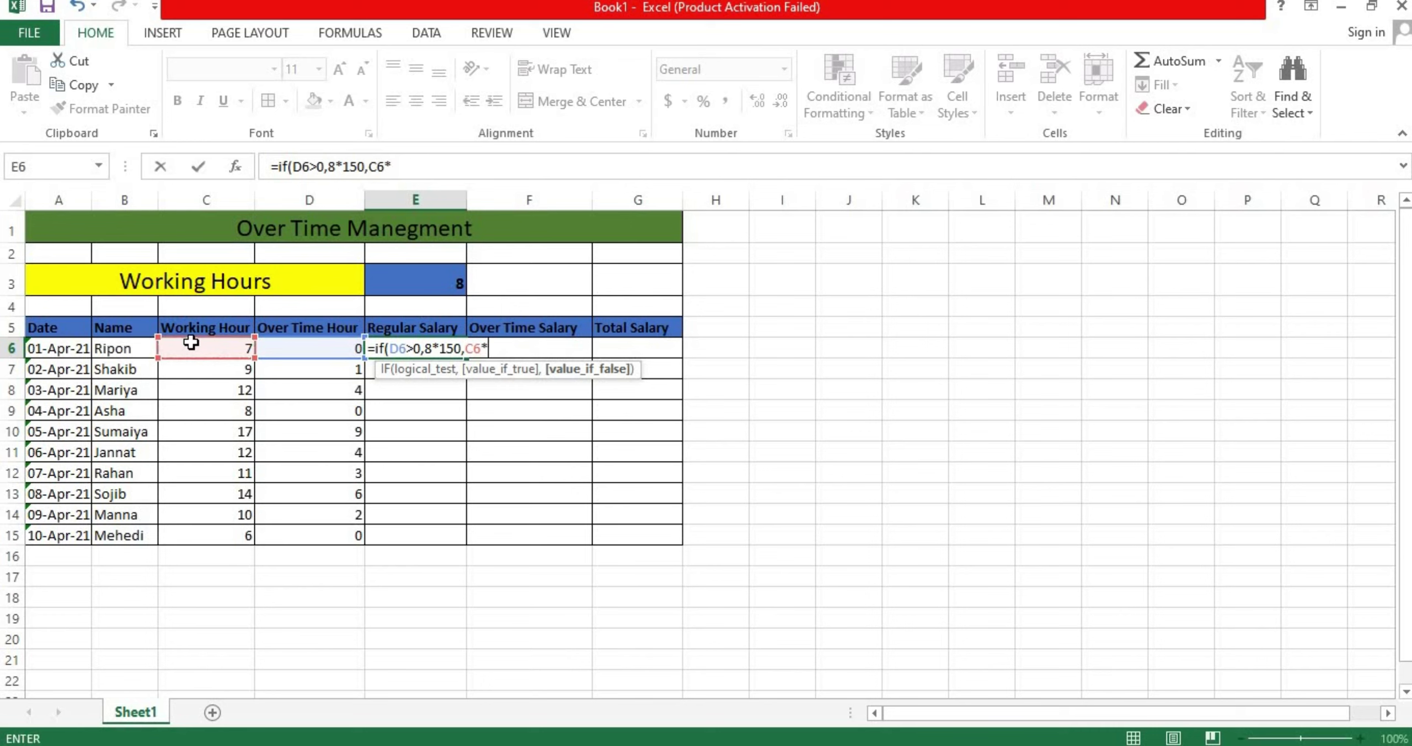
{"action": "type", "text": "150)"}
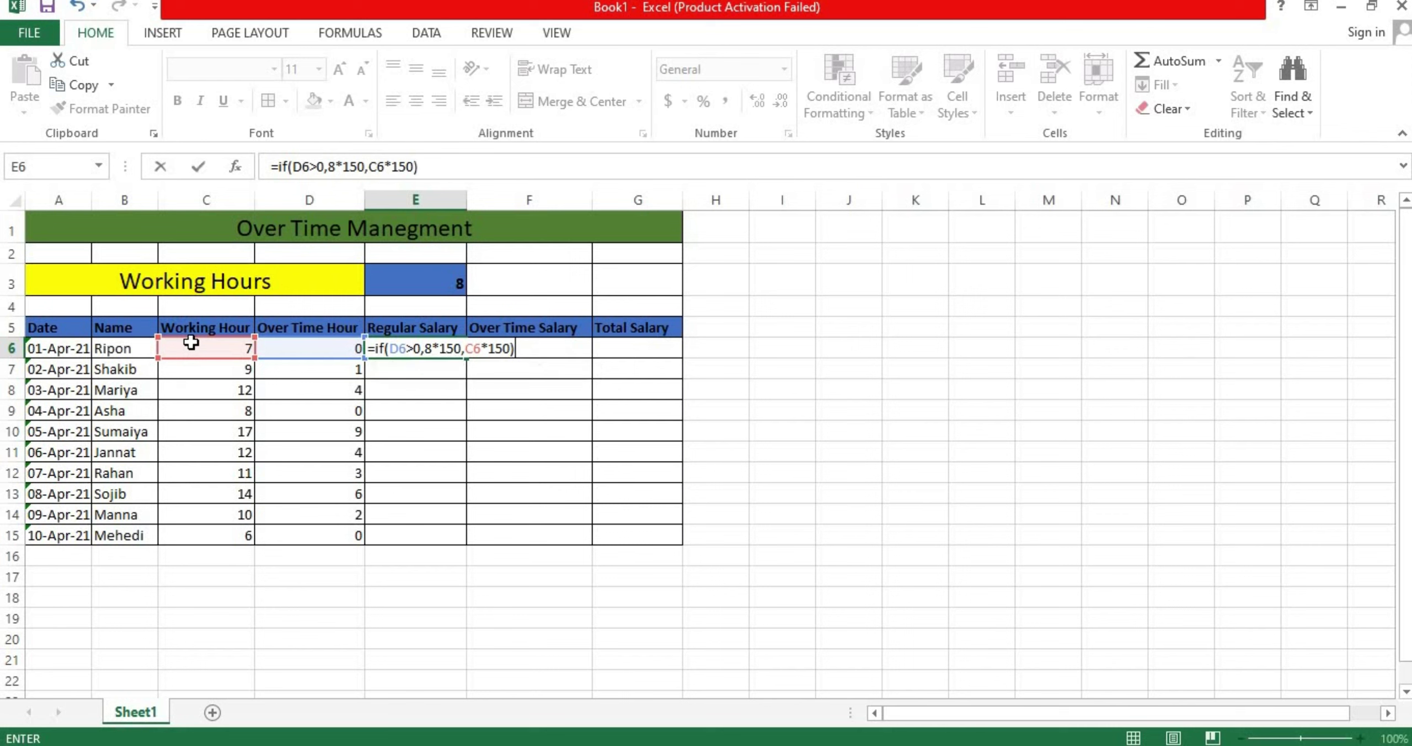
{"action": "key", "text": "Return"}
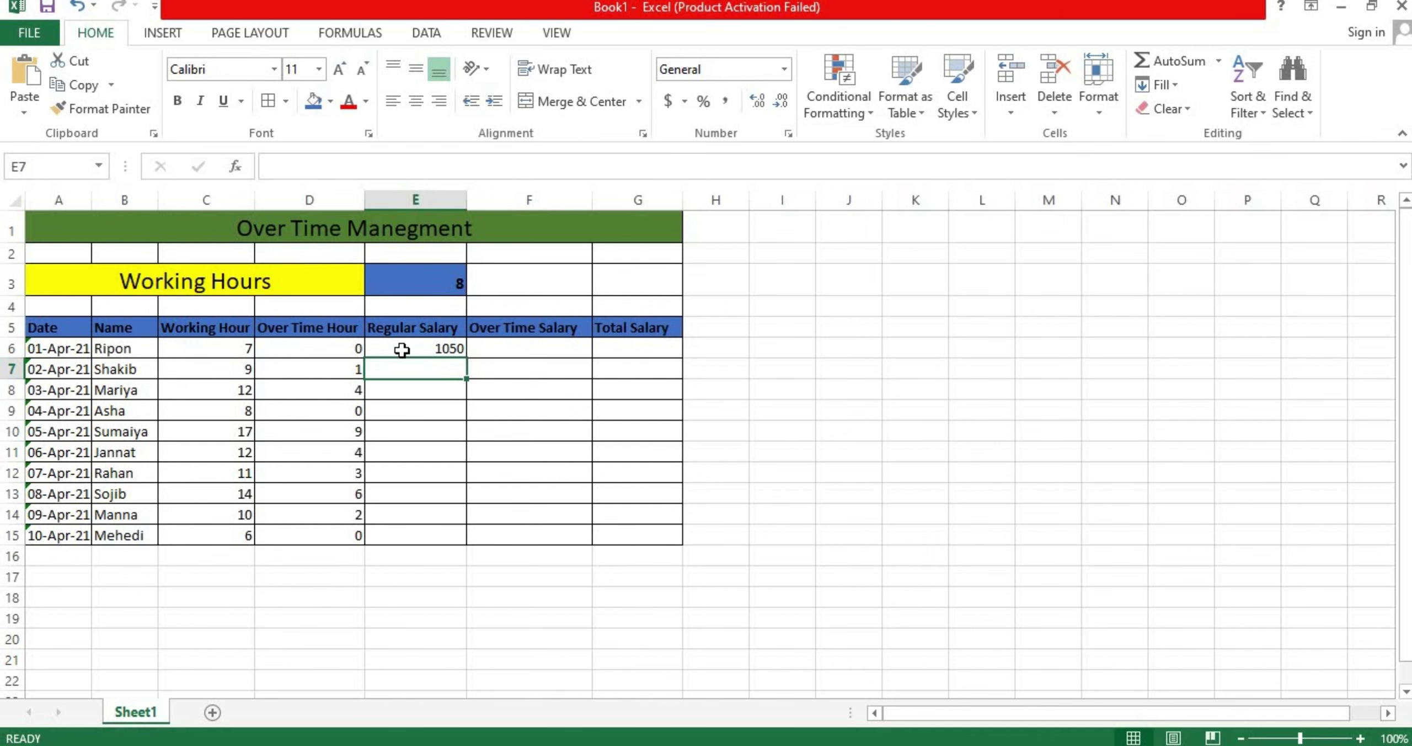
{"action": "left_click", "coordinate": [458, 353]}
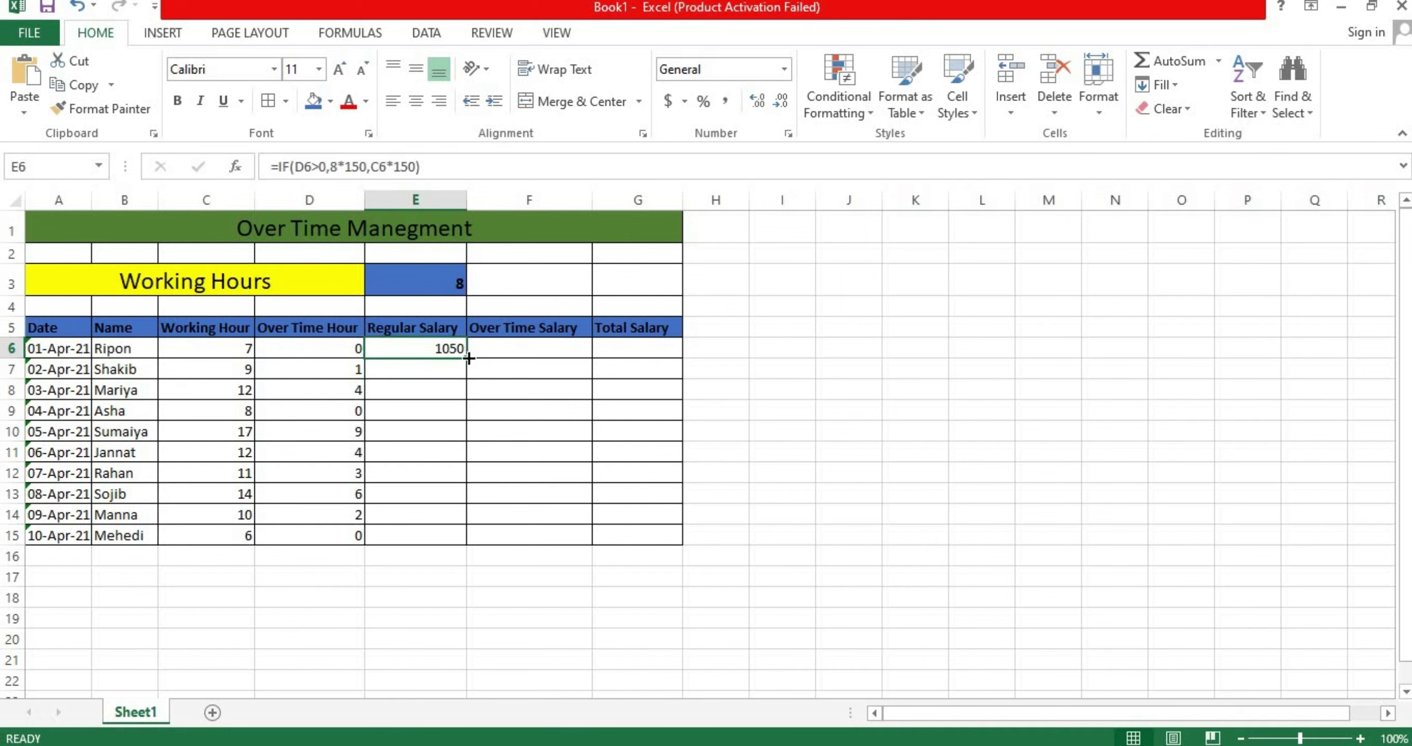
{"action": "double_click", "coordinate": [467, 357]}
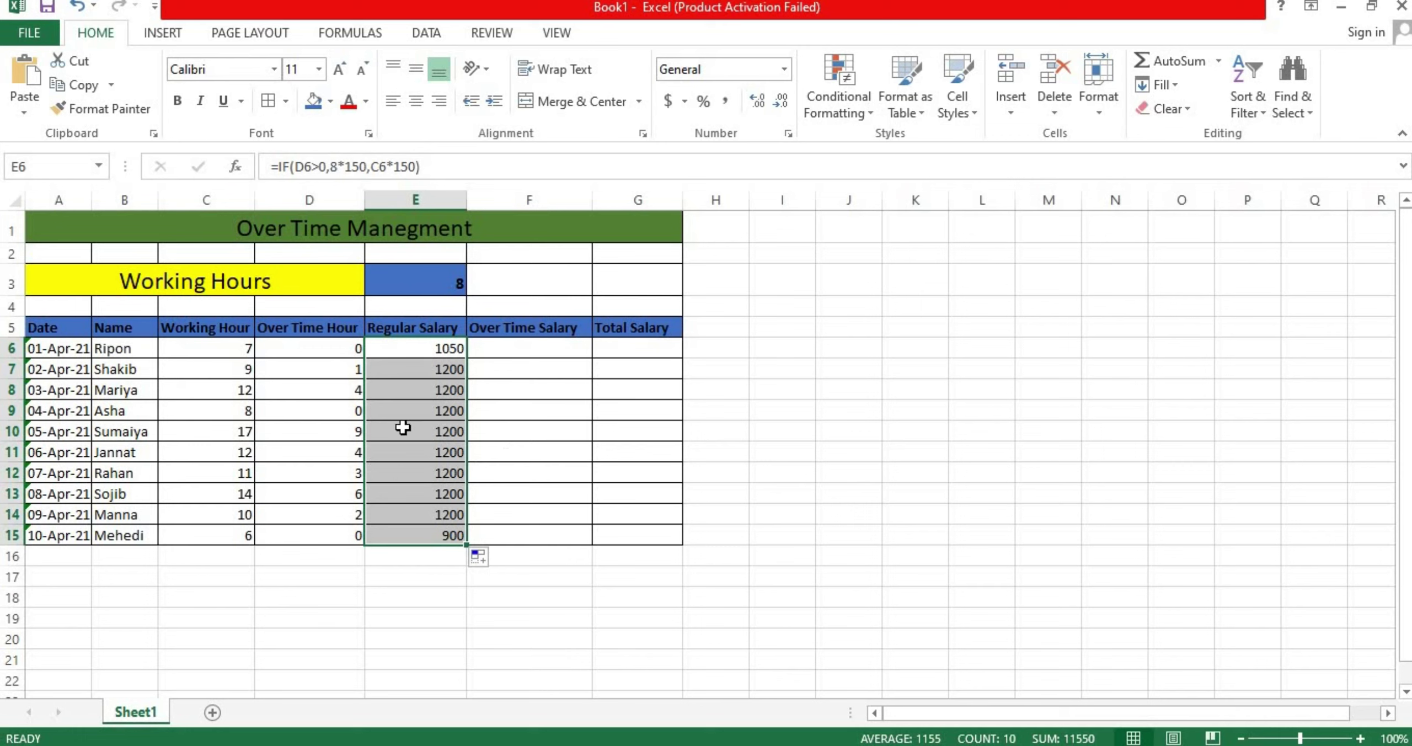
Begin an IF formula in cell F6 under "Over Time Salary" with the test D6>3 and the partial true value (3*200+.
{"action": "left_click", "coordinate": [498, 349]}
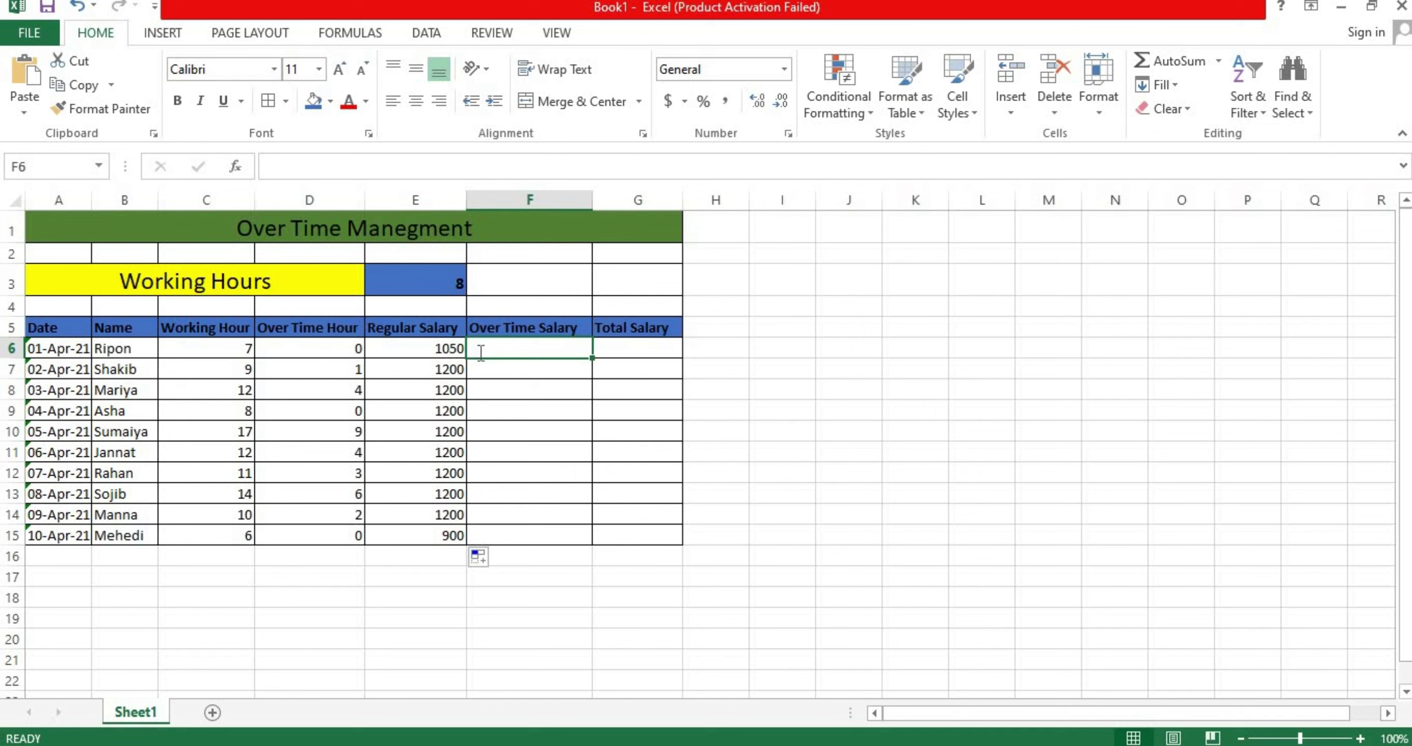
{"action": "type", "text": "=if"}
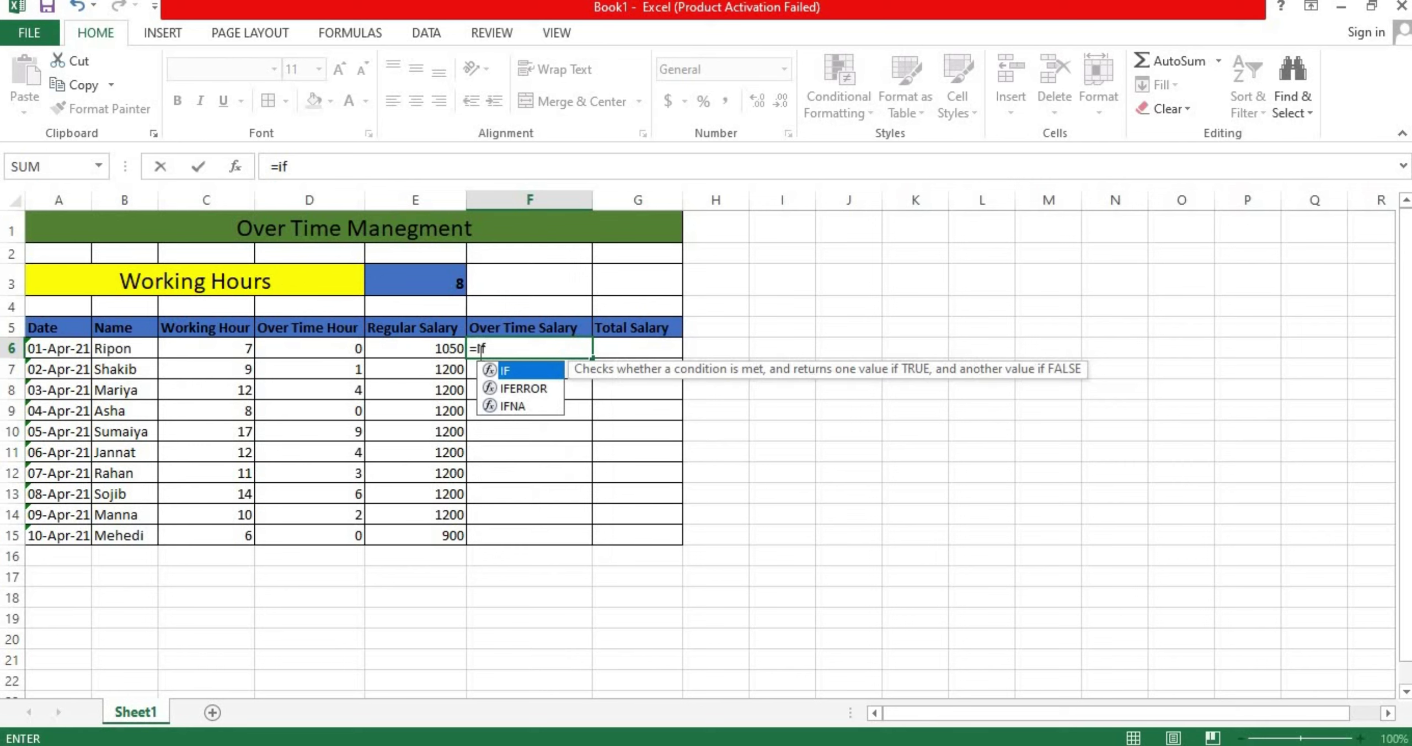
{"action": "type", "text": "("}
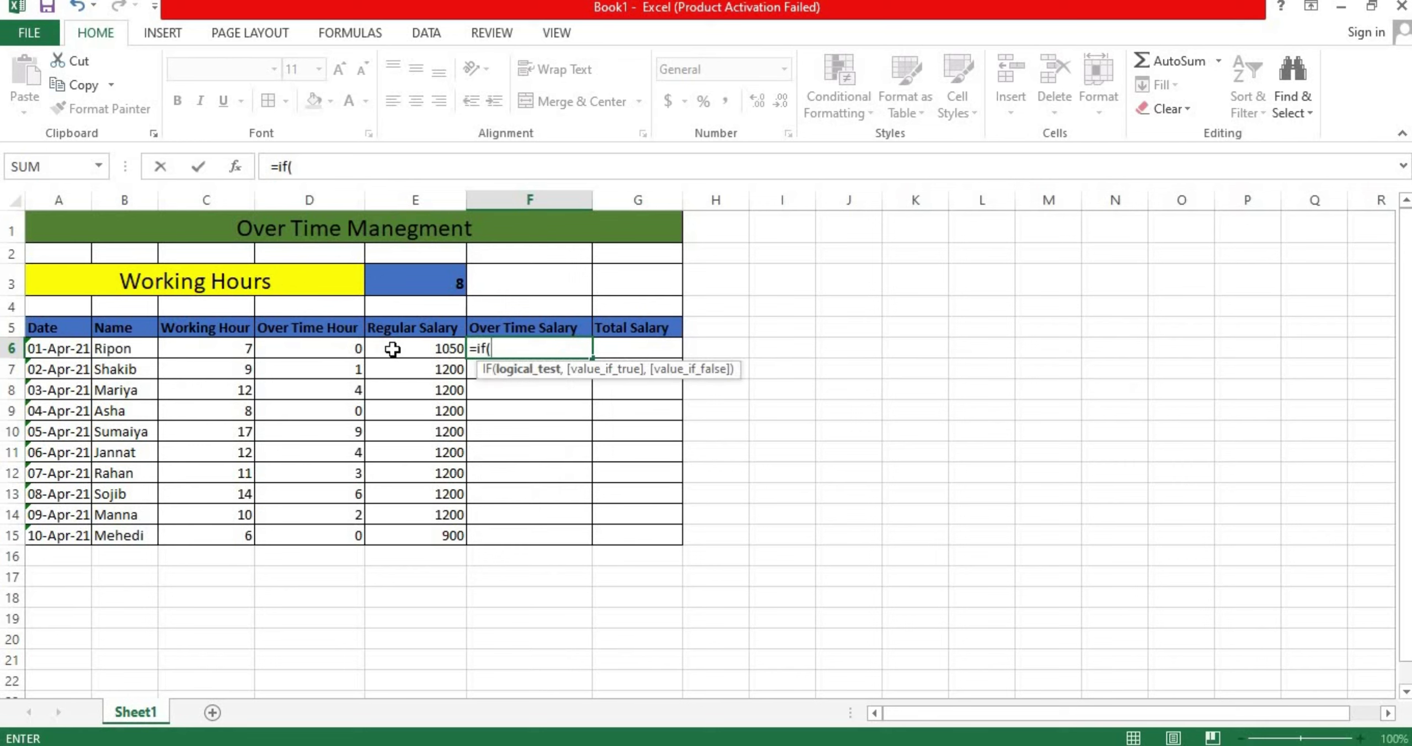
{"action": "left_click", "coordinate": [312, 344]}
{"action": "type", "text": ">"}
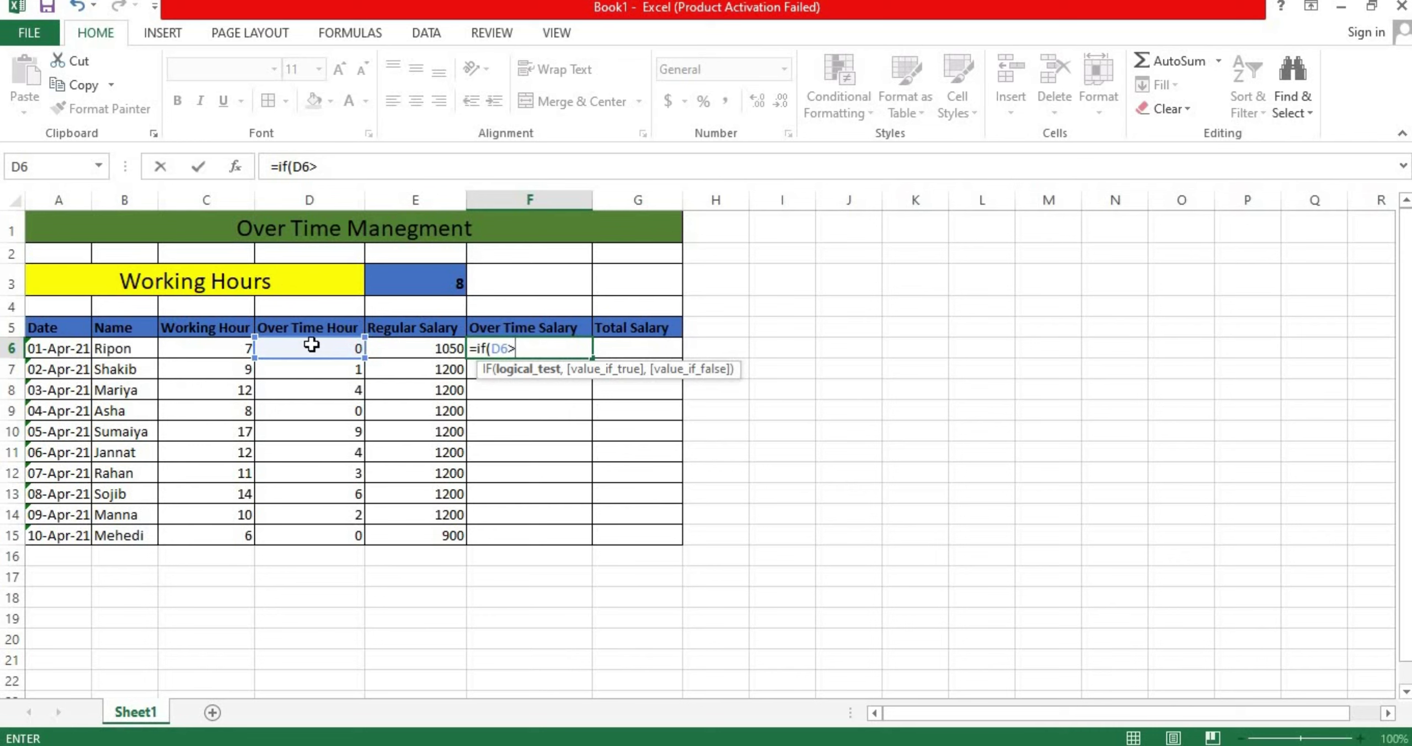
{"action": "type", "text": "3,"}
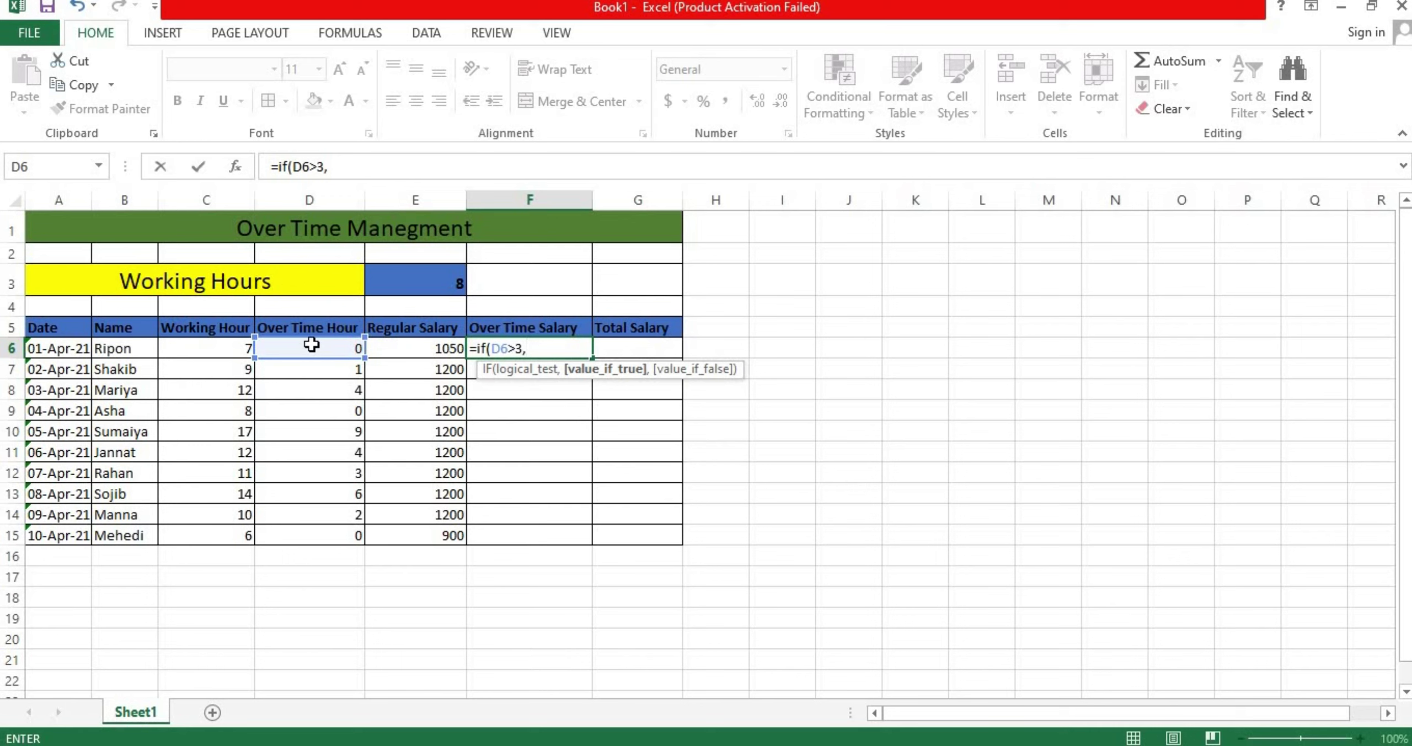
{"action": "type", "text": "(3*200+"}
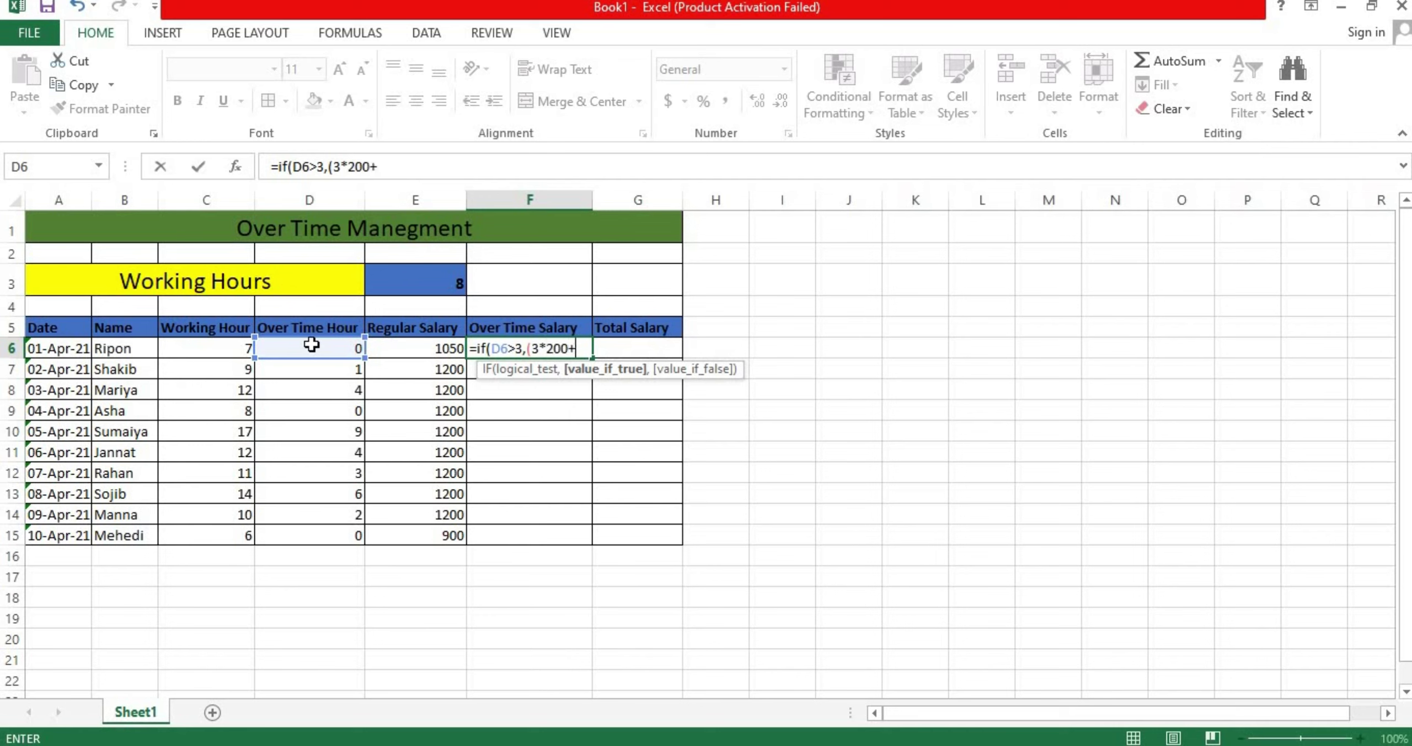
{"action": "type", "text": ")"}
{"action": "key", "text": "Return"}
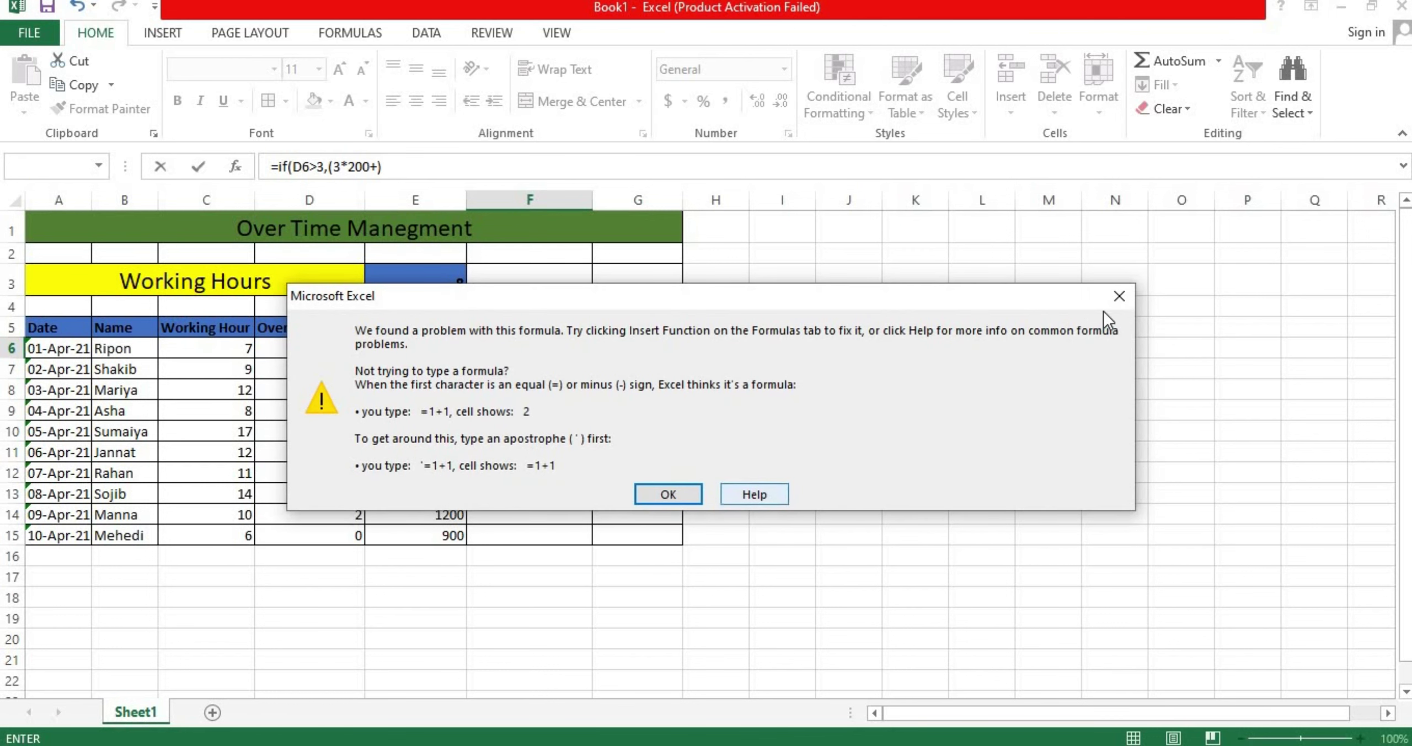
{"action": "left_click", "coordinate": [1119, 296]}
{"action": "key", "text": "BackSpace"}
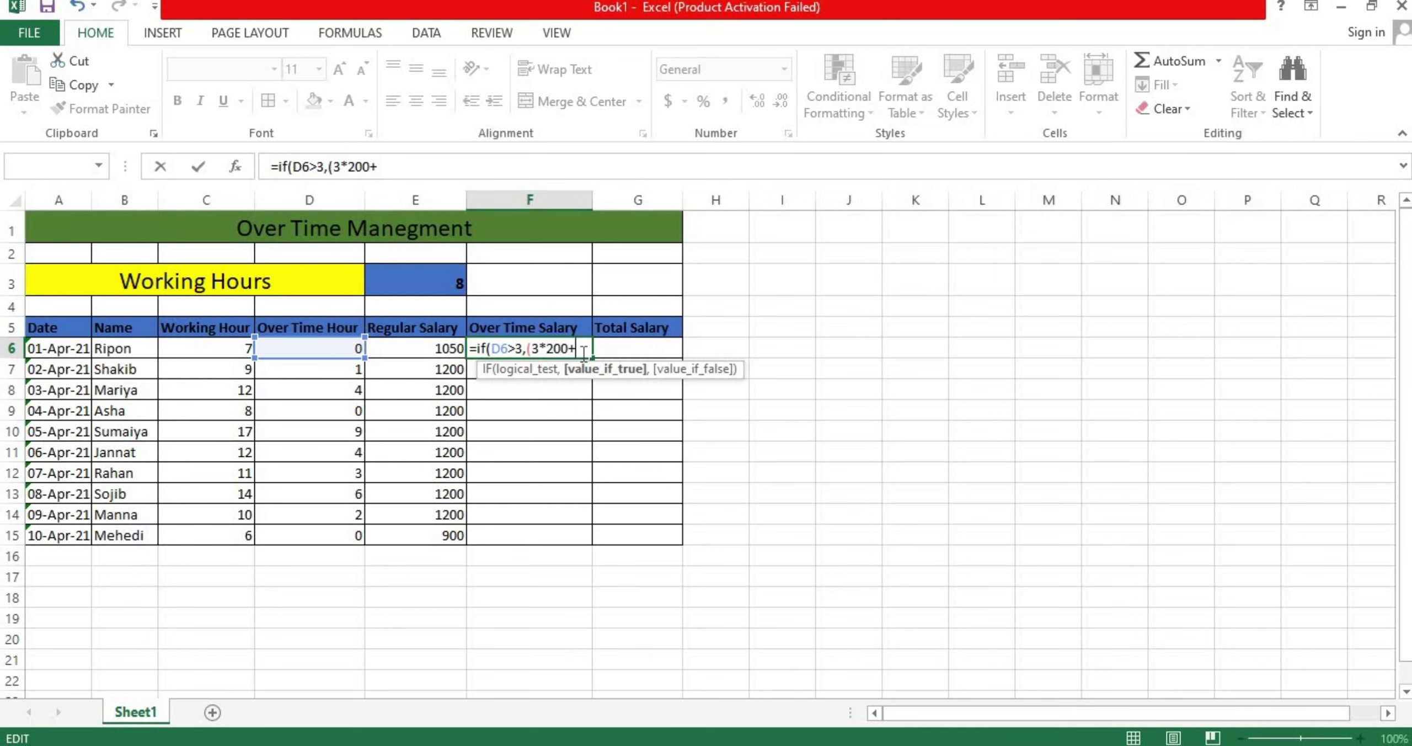
Complete the true value of the F6 formula as (3*200+(D6-3)*300).
{"action": "type", "text": "("}
{"action": "left_click", "coordinate": [314, 345]}
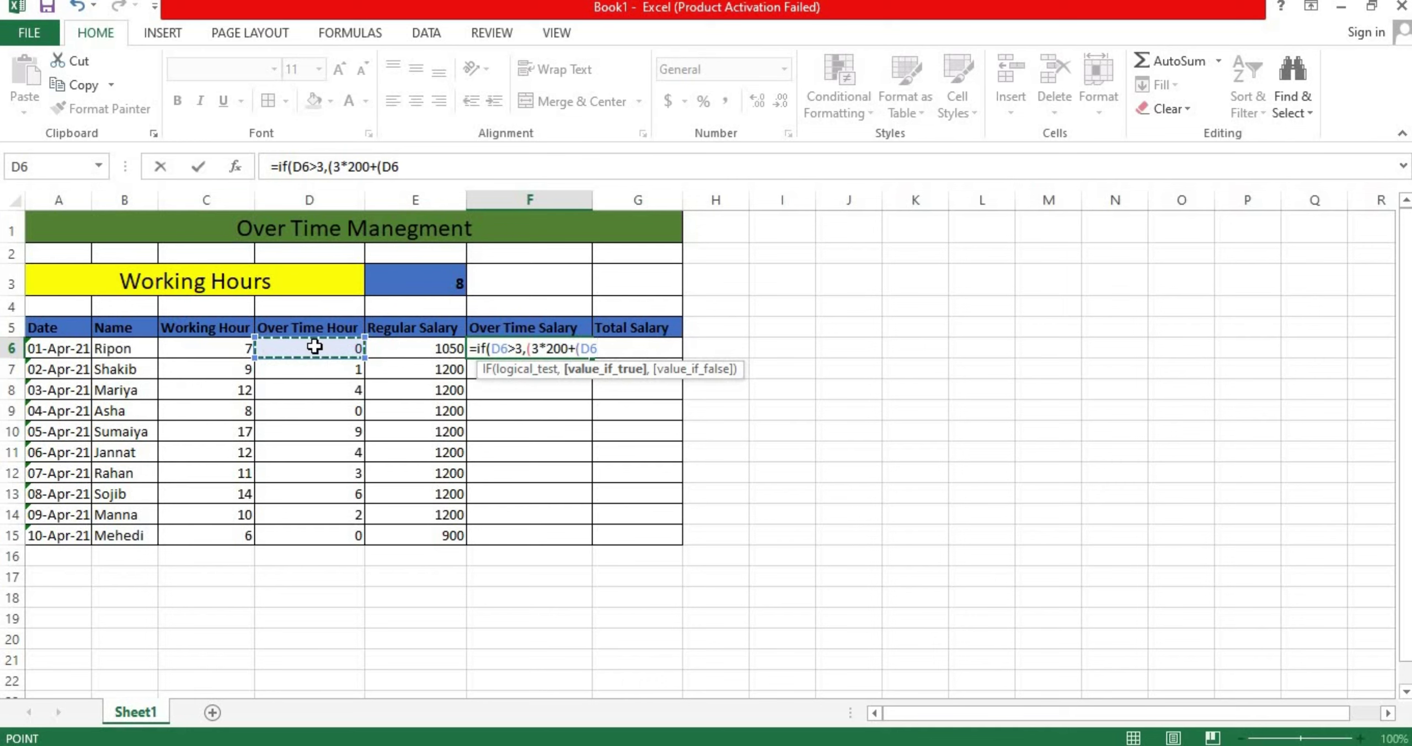
{"action": "type", "text": "-3"}
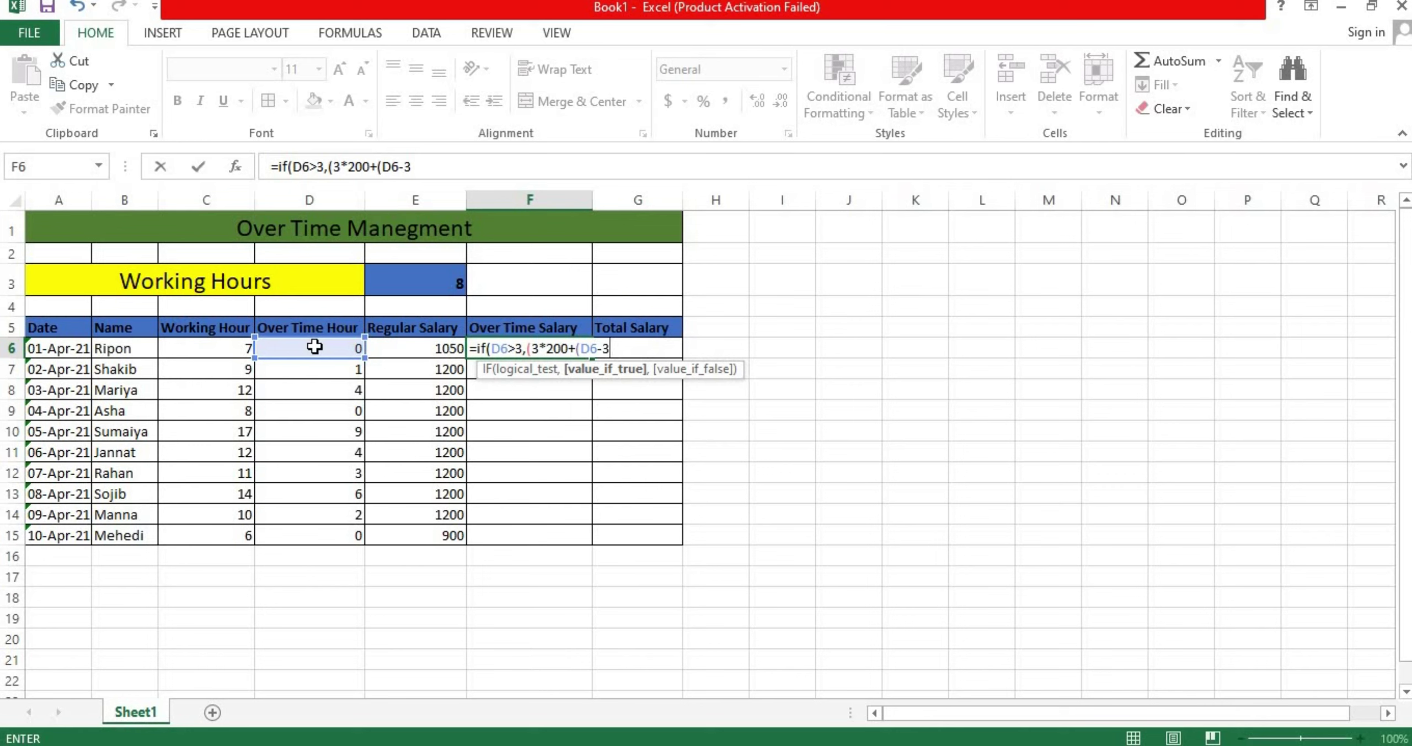
{"action": "type", "text": ")*300)"}
{"action": "key", "text": "Return"}
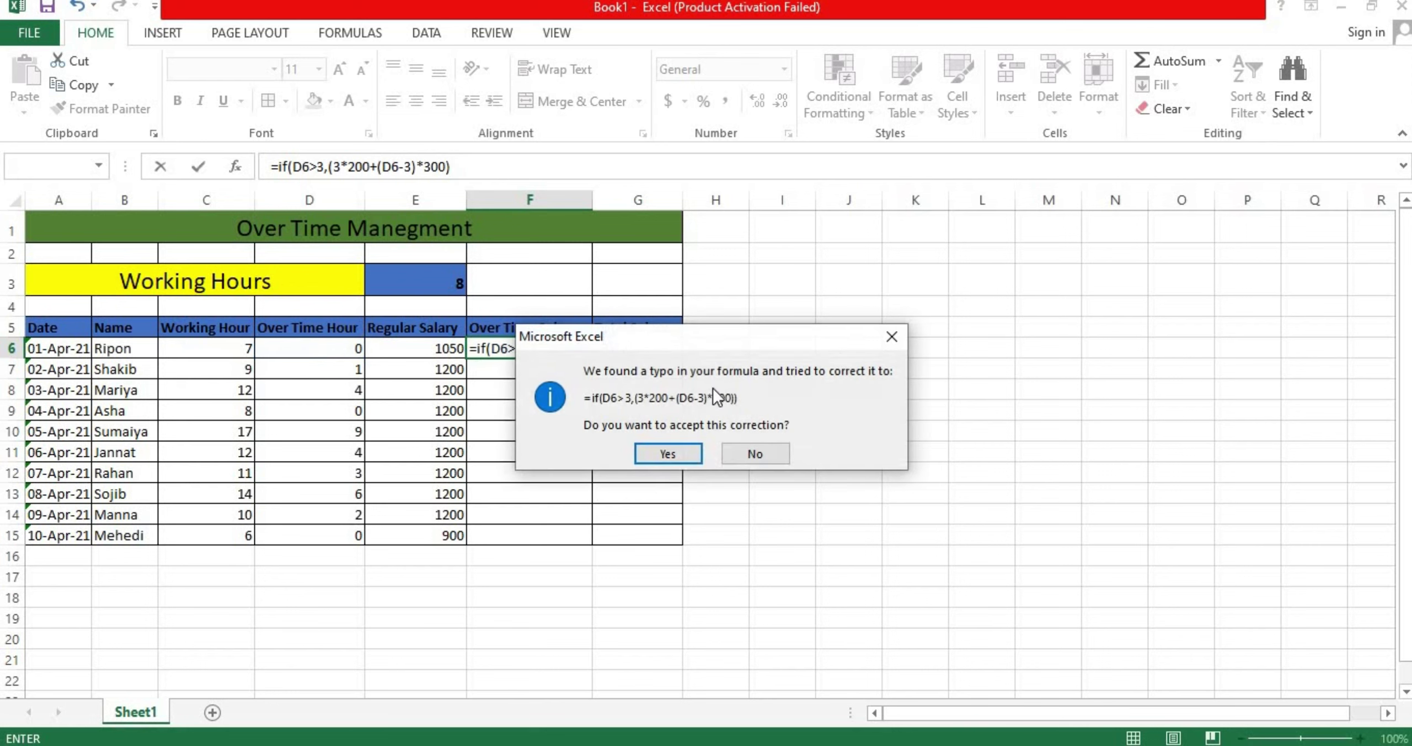
{"action": "left_click", "coordinate": [891, 338]}
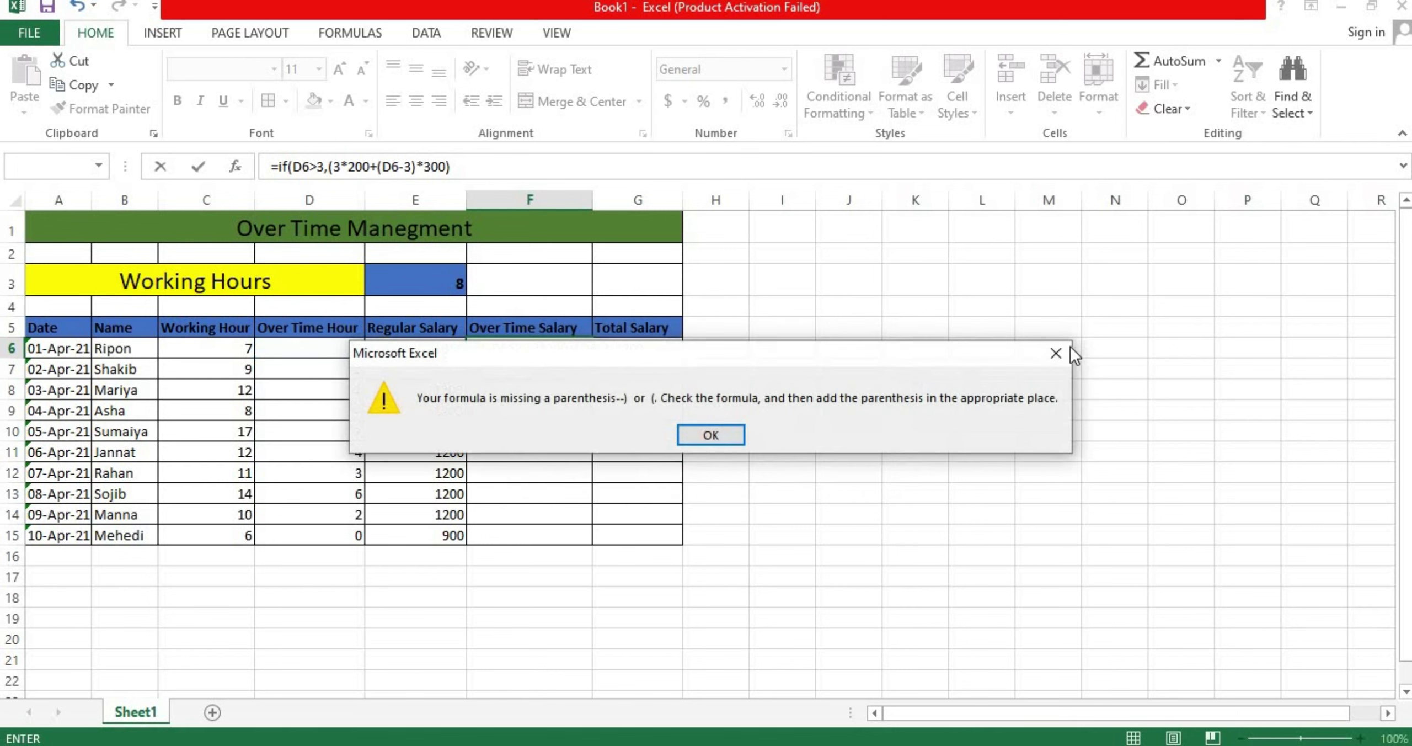
{"action": "left_click", "coordinate": [1052, 353]}
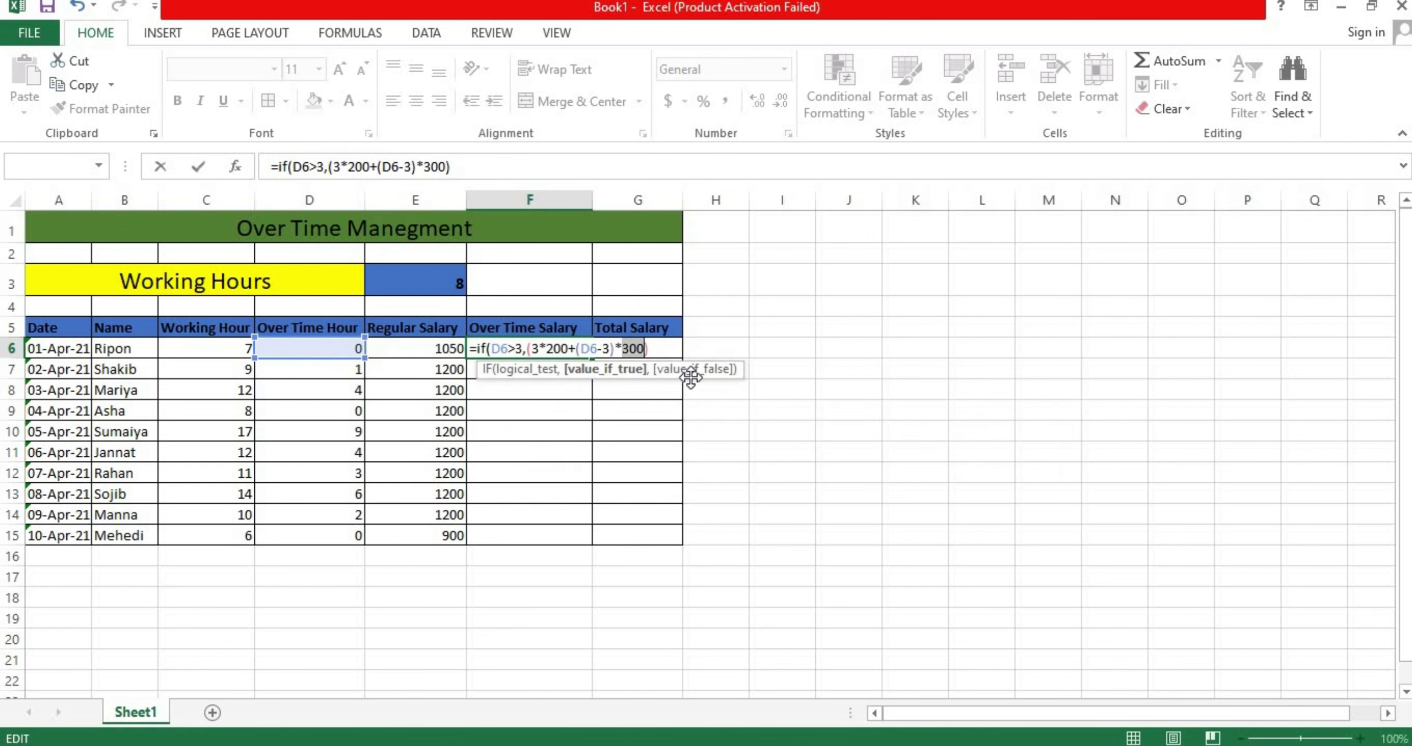
Add D6*200 as the false value of the F6 formula and fill the completed formula down to F15.
{"action": "left_click", "coordinate": [660, 356]}
{"action": "type", "text": ","}
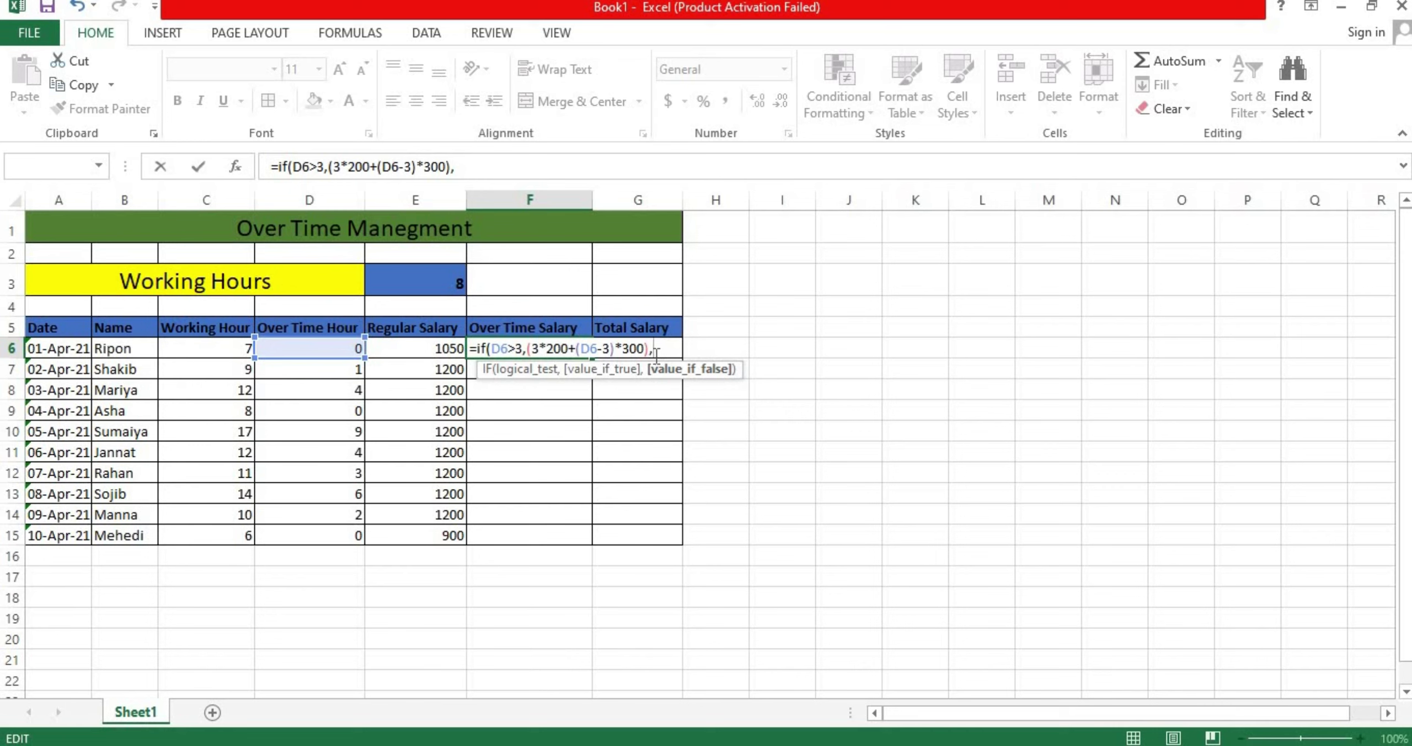
{"action": "left_click", "coordinate": [293, 348]}
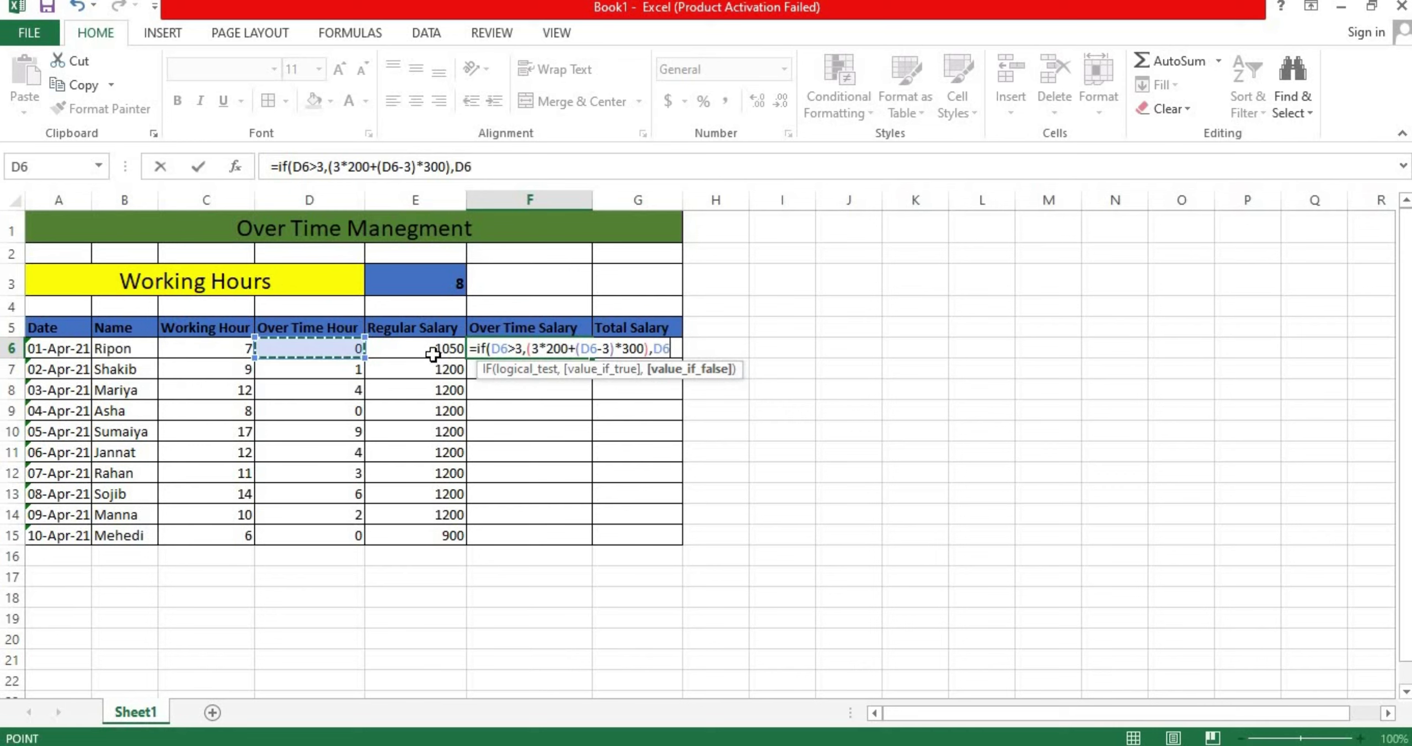
{"action": "type", "text": "*200"}
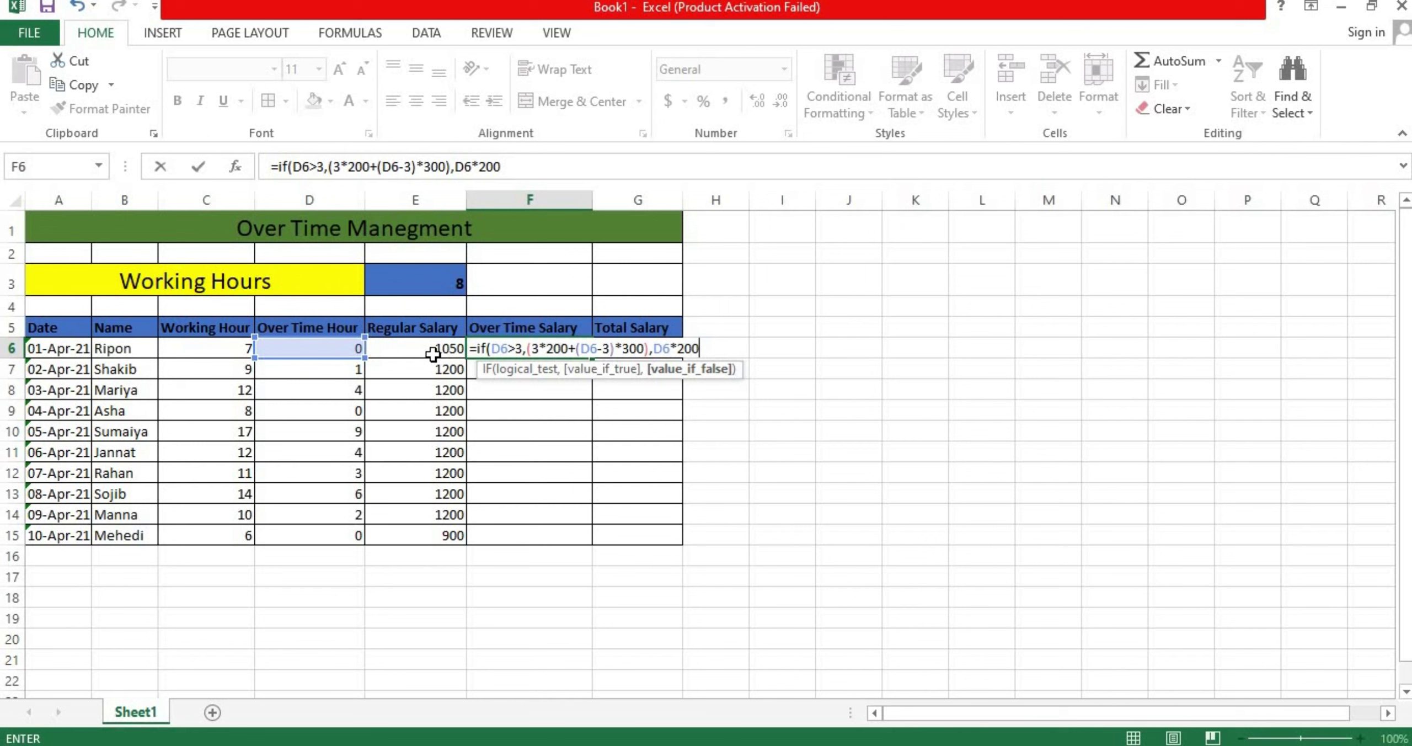
{"action": "type", "text": ")"}
{"action": "key", "text": "Return"}
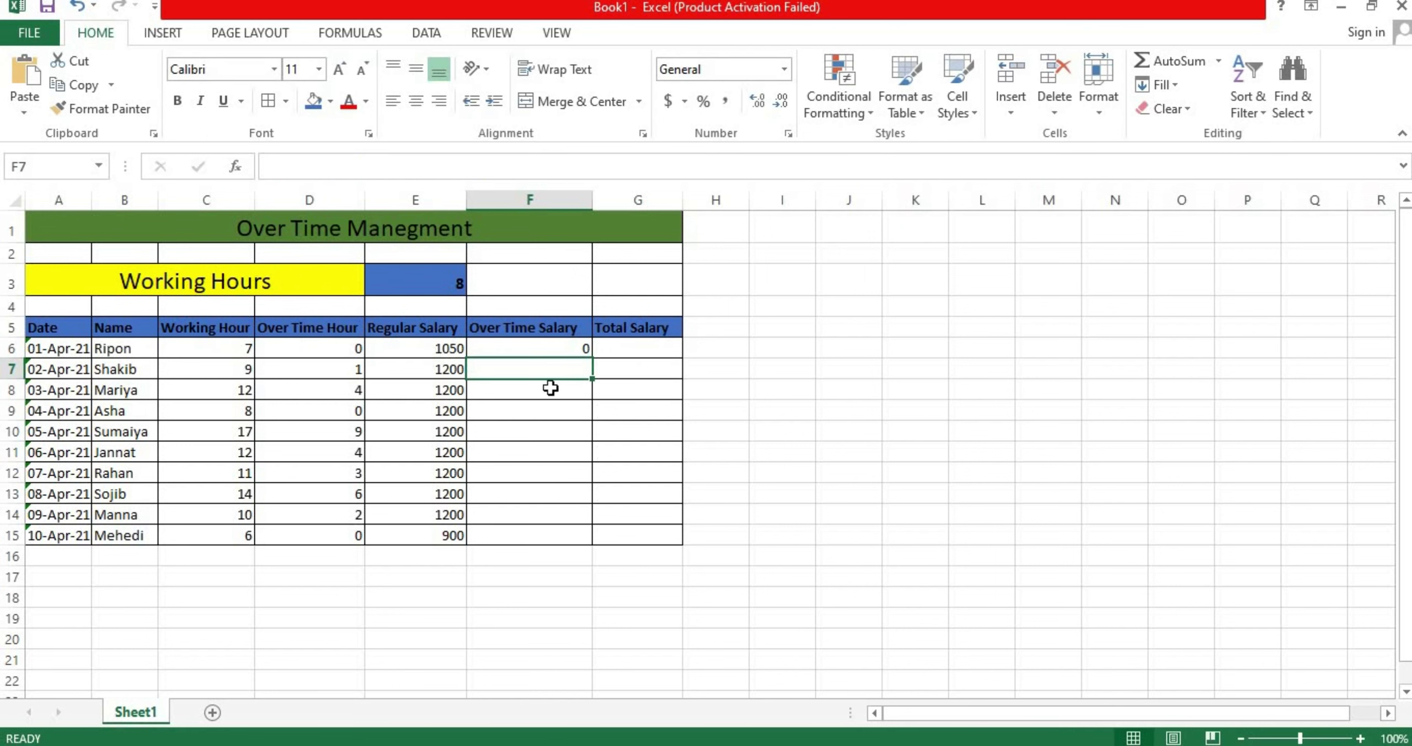
{"action": "left_click", "coordinate": [553, 349]}
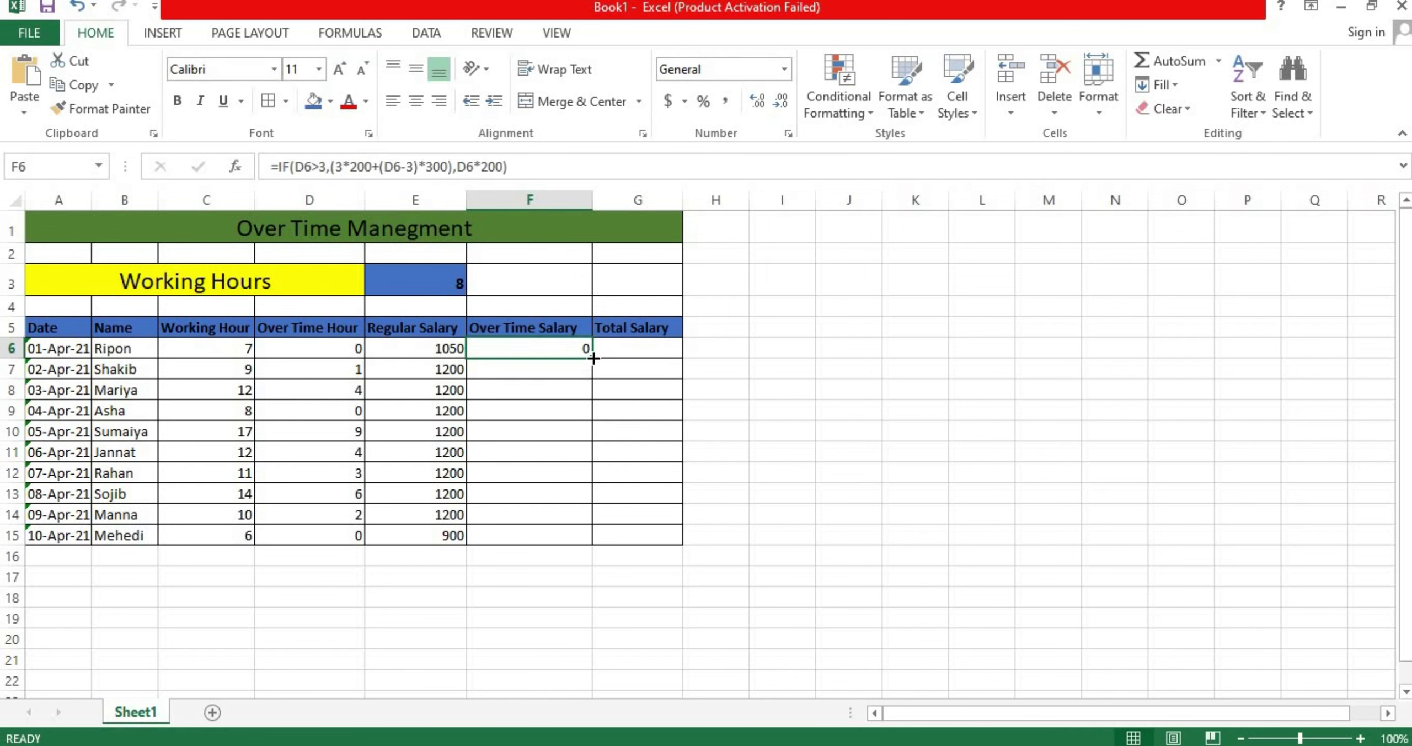
{"action": "double_click", "coordinate": [592, 357]}
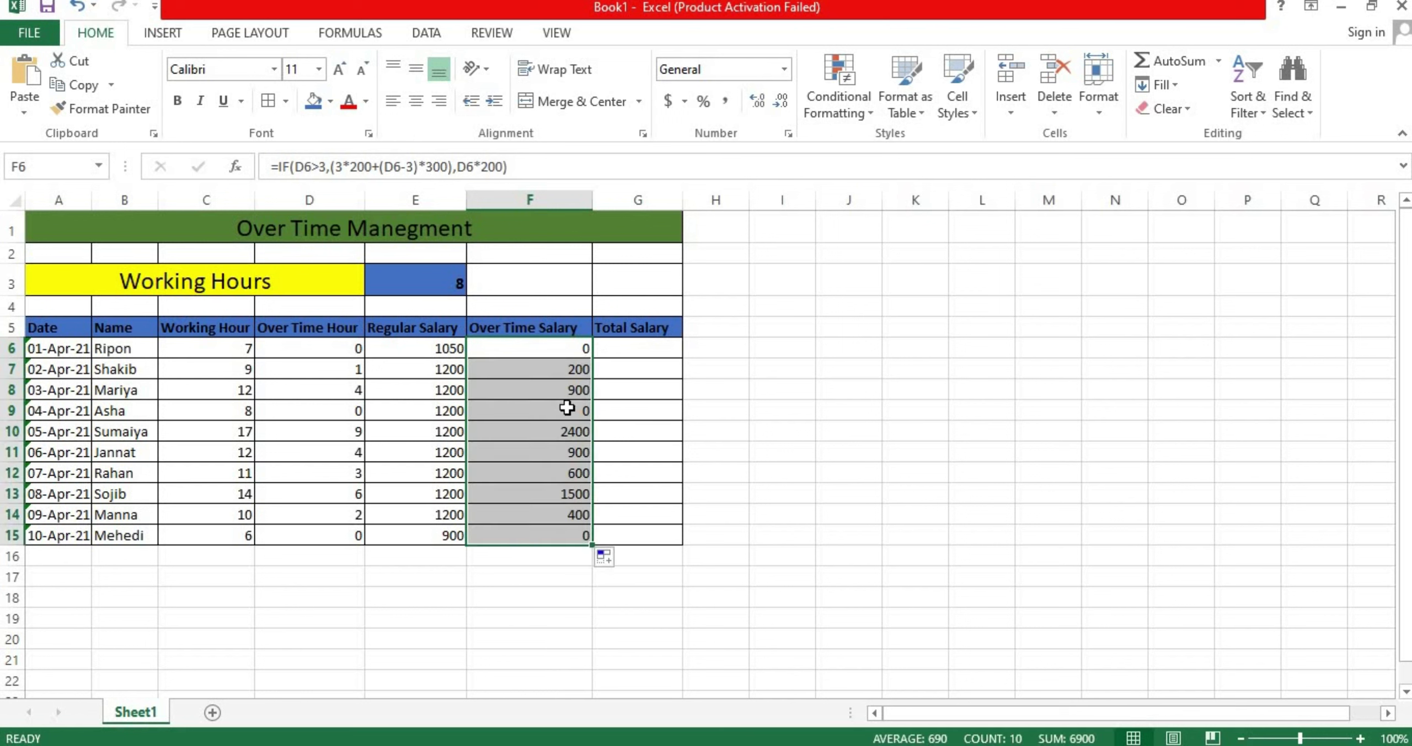
Enter =SUM(E6:F6) in cell G6 under "Total Salary" and fill the formula down to G15.
{"action": "left_click", "coordinate": [630, 348]}
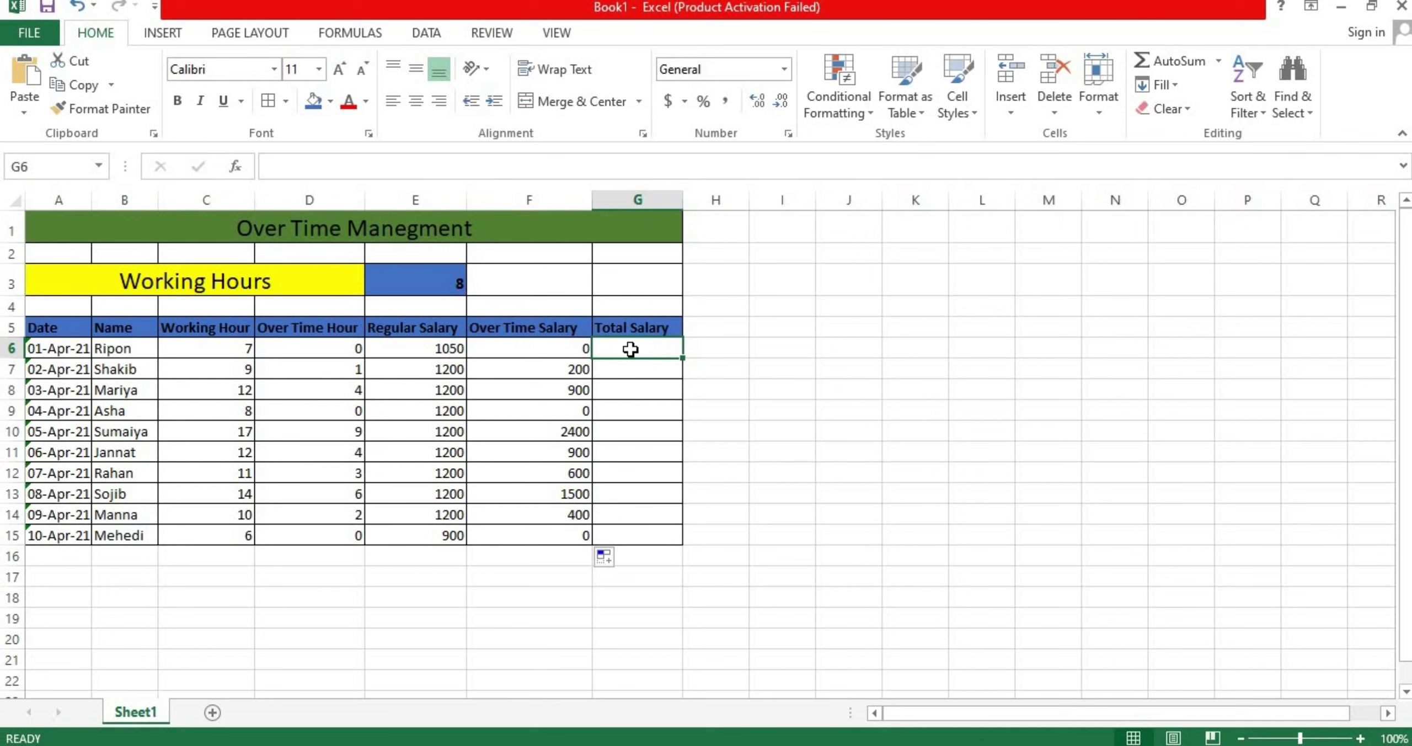
{"action": "type", "text": "="}
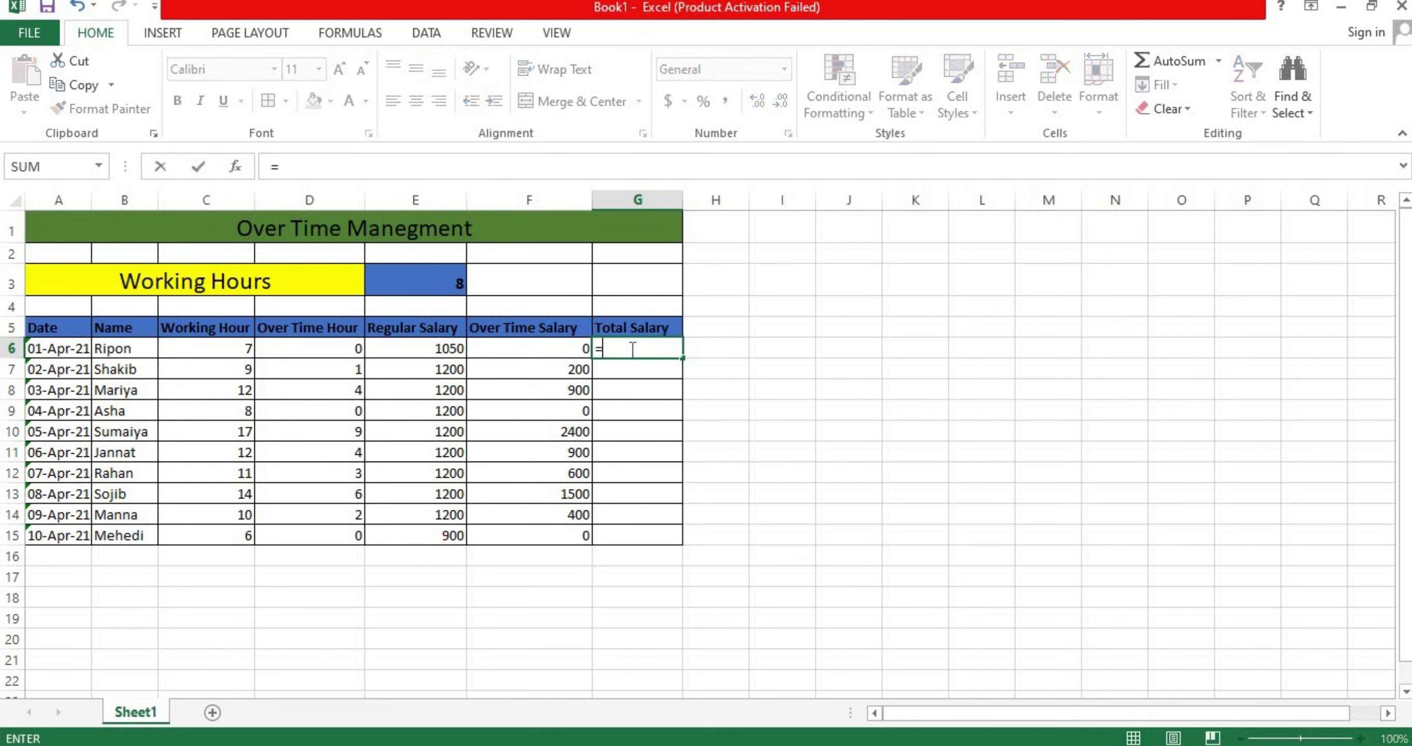
{"action": "type", "text": "sum"}
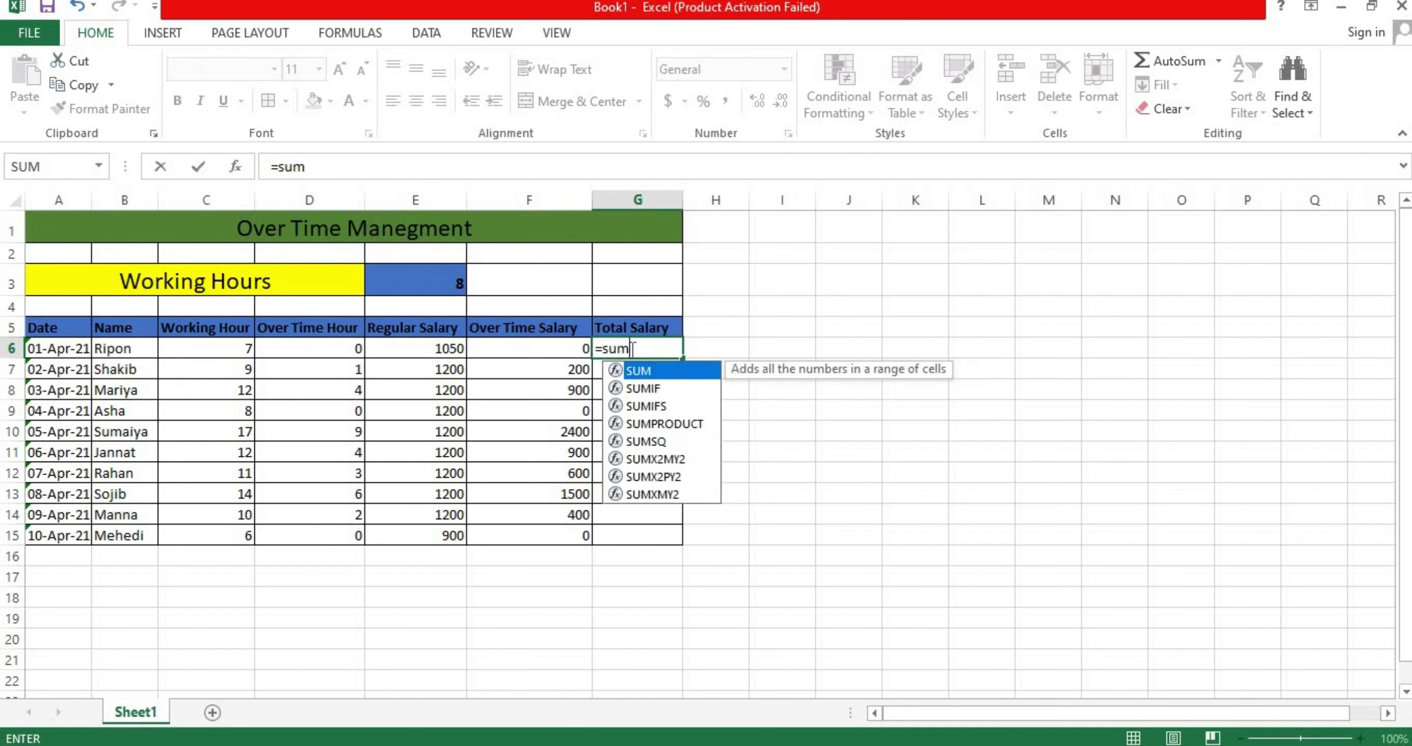
{"action": "type", "text": "("}
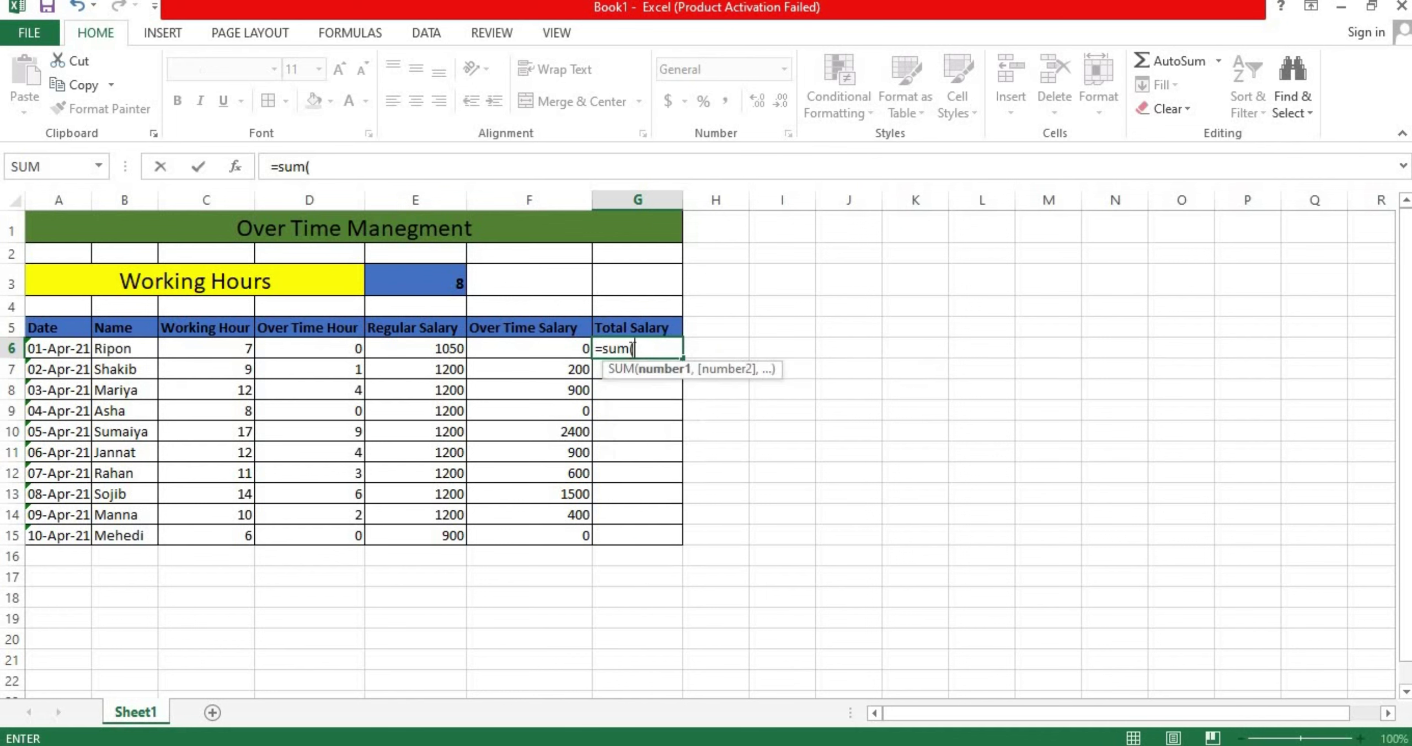
{"action": "left_click_drag", "start_coordinate": [441, 348], "coordinate": [512, 527]}
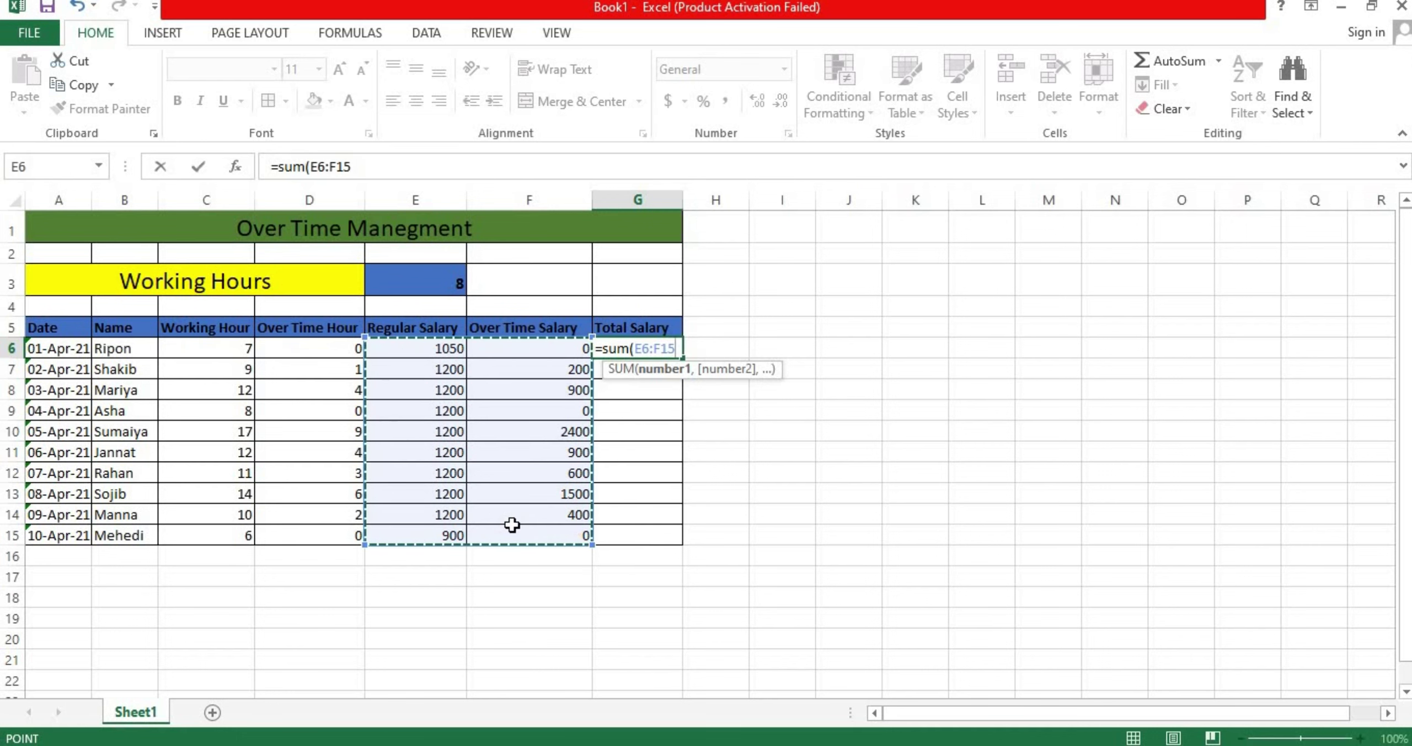
{"action": "left_click_drag", "start_coordinate": [410, 360], "coordinate": [493, 352]}
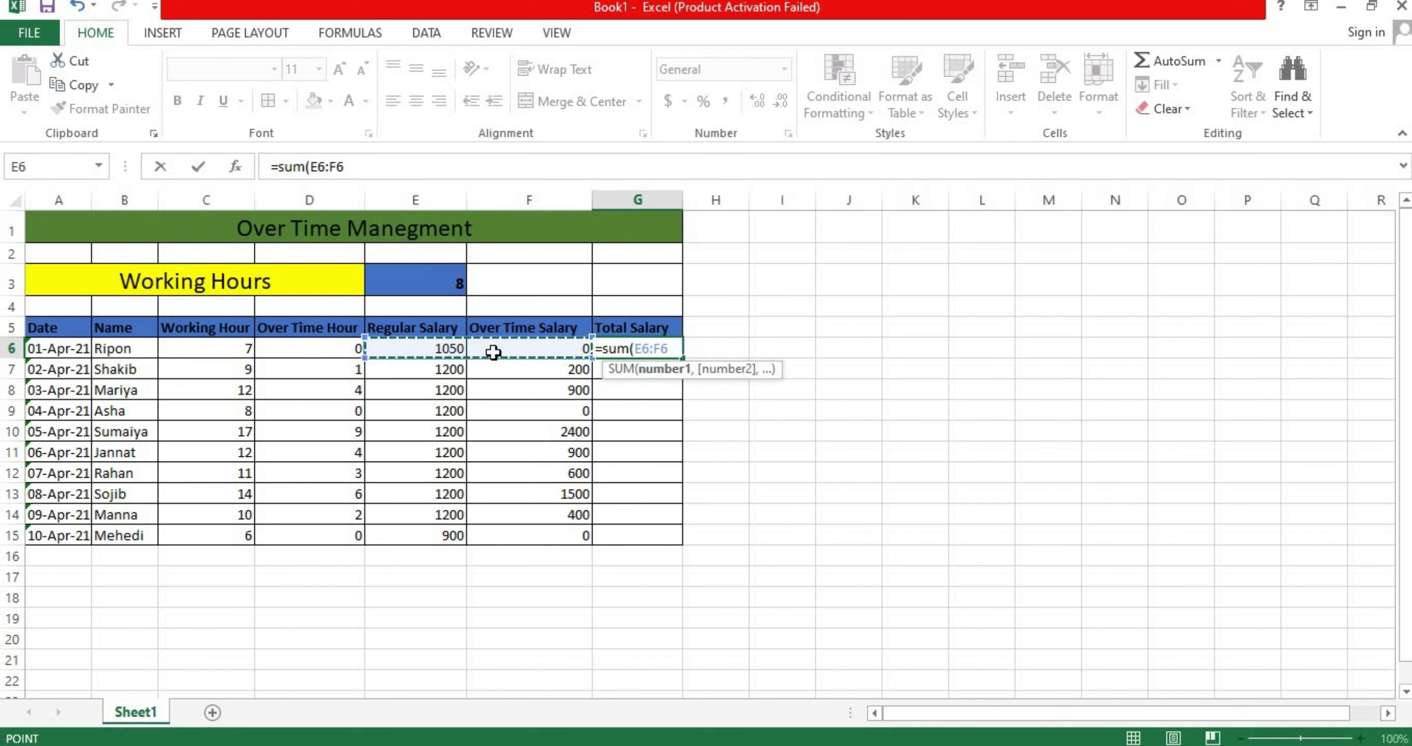
{"action": "type", "text": ")"}
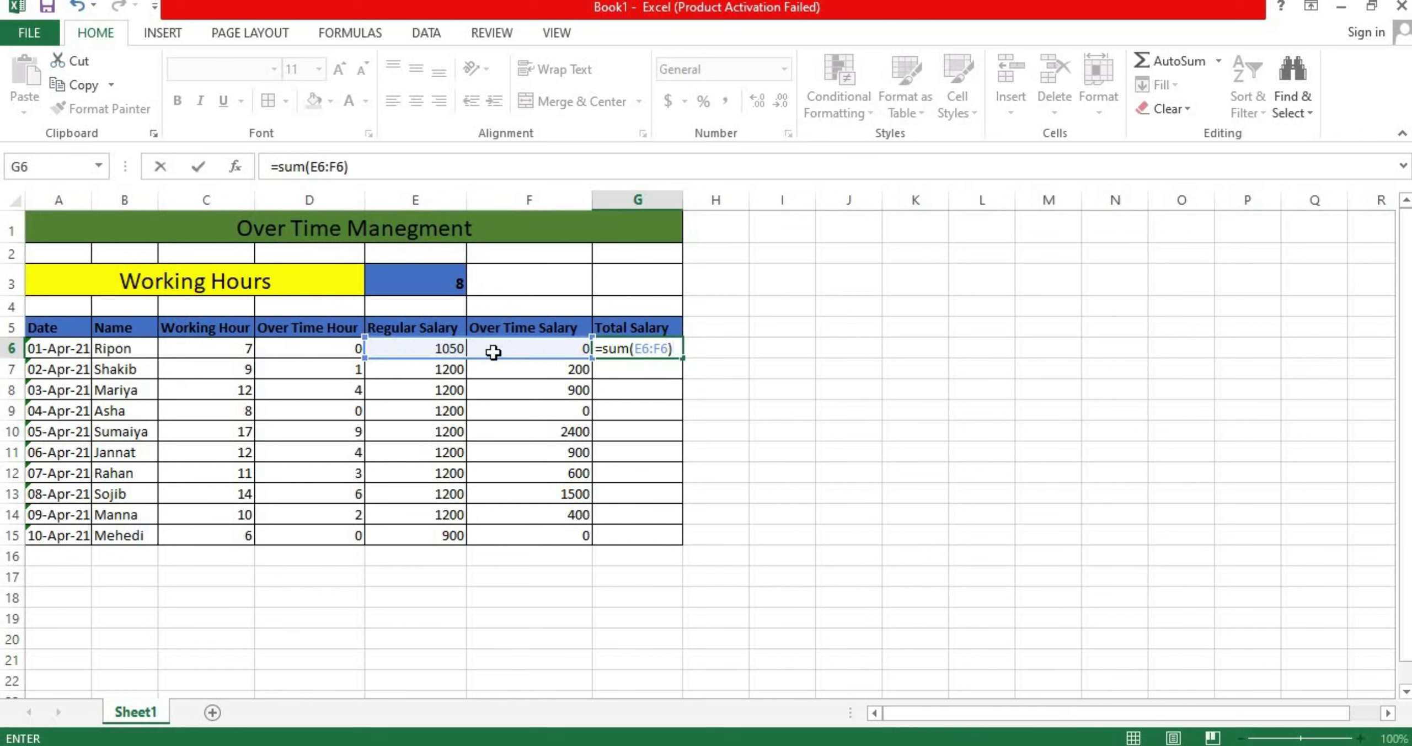
{"action": "key", "text": "Return"}
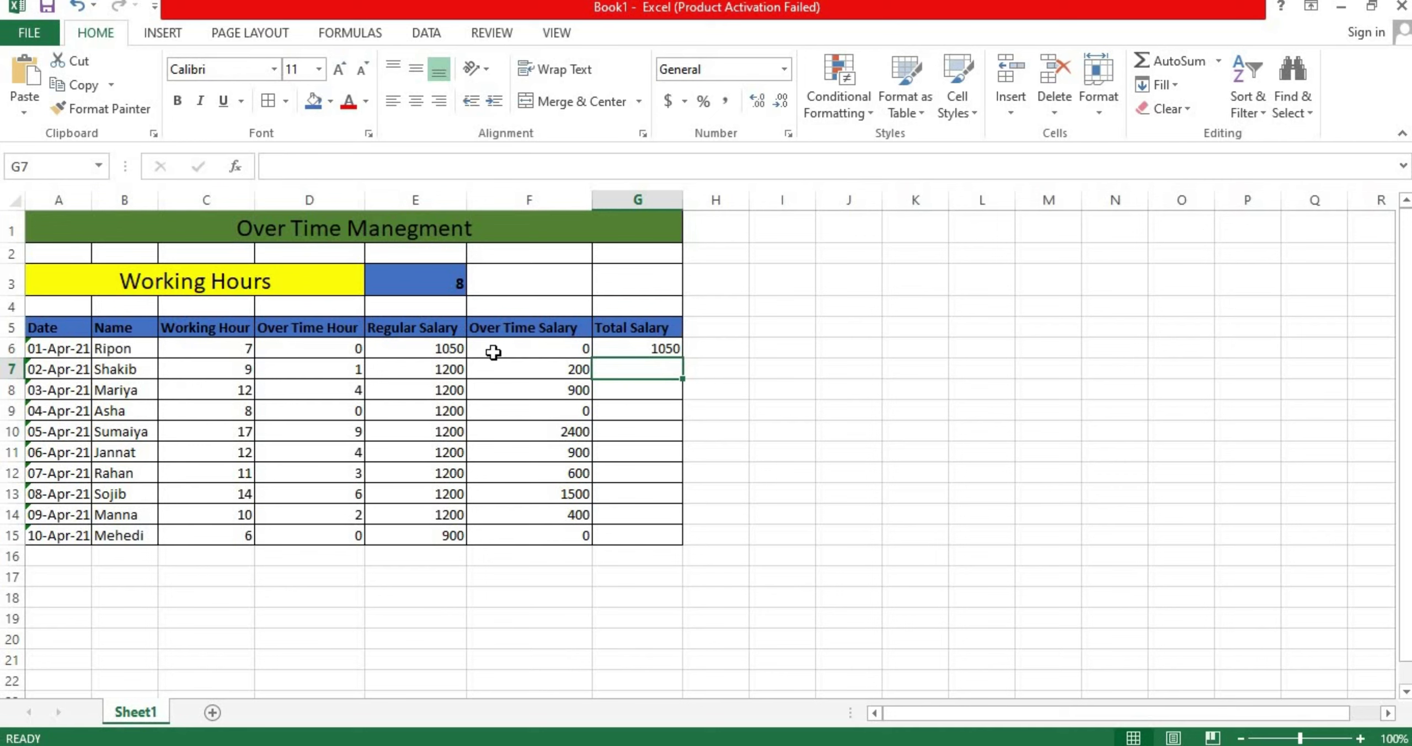
{"action": "left_click", "coordinate": [640, 349]}
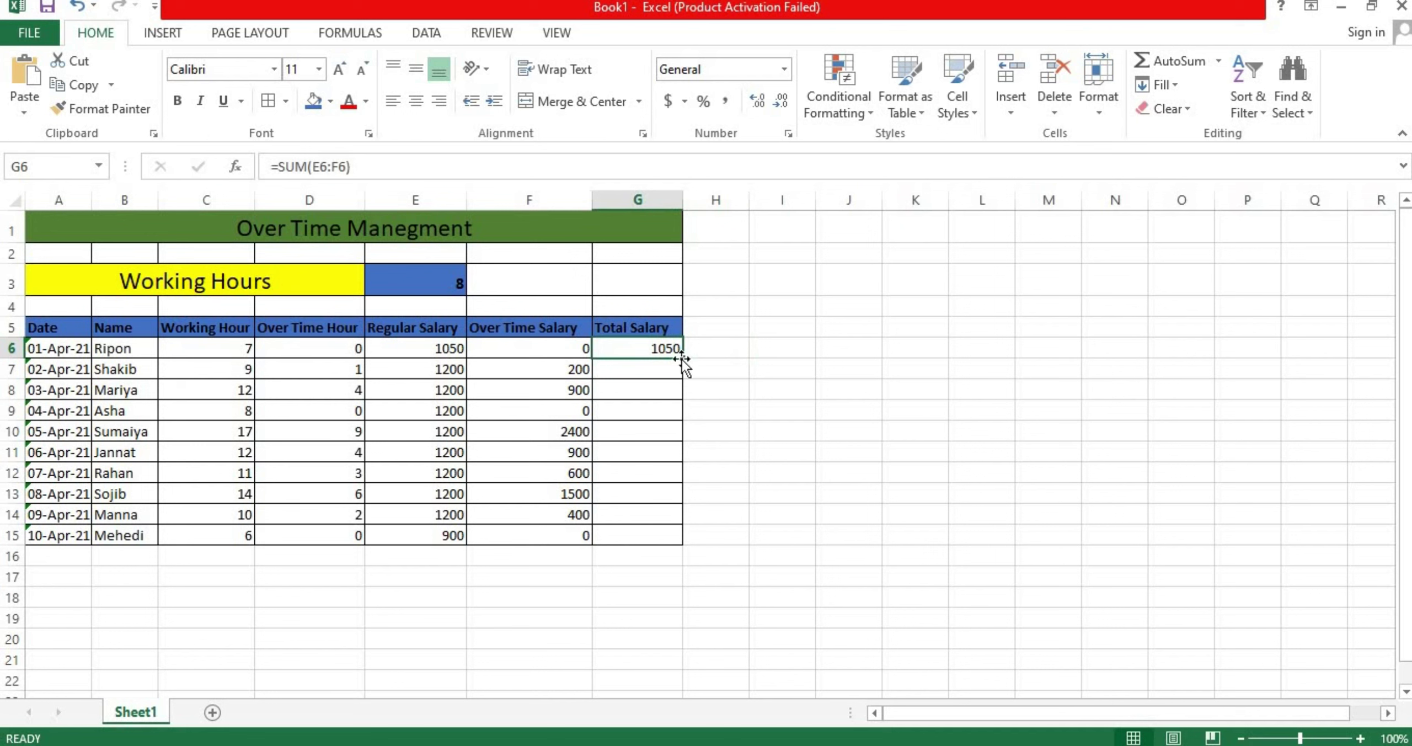
{"action": "double_click", "coordinate": [682, 358]}
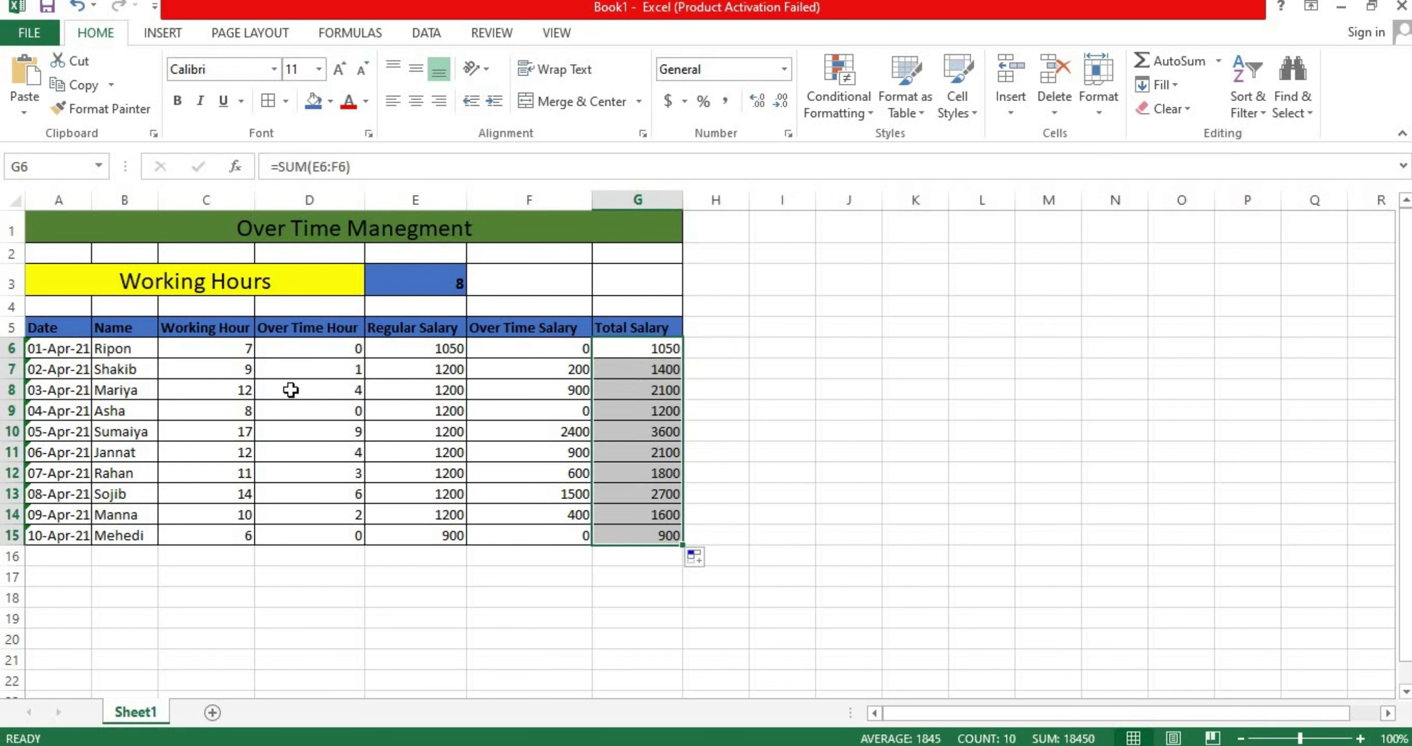
Give the calculated cells D6:G15 a red fill.
{"action": "left_click", "coordinate": [292, 345]}
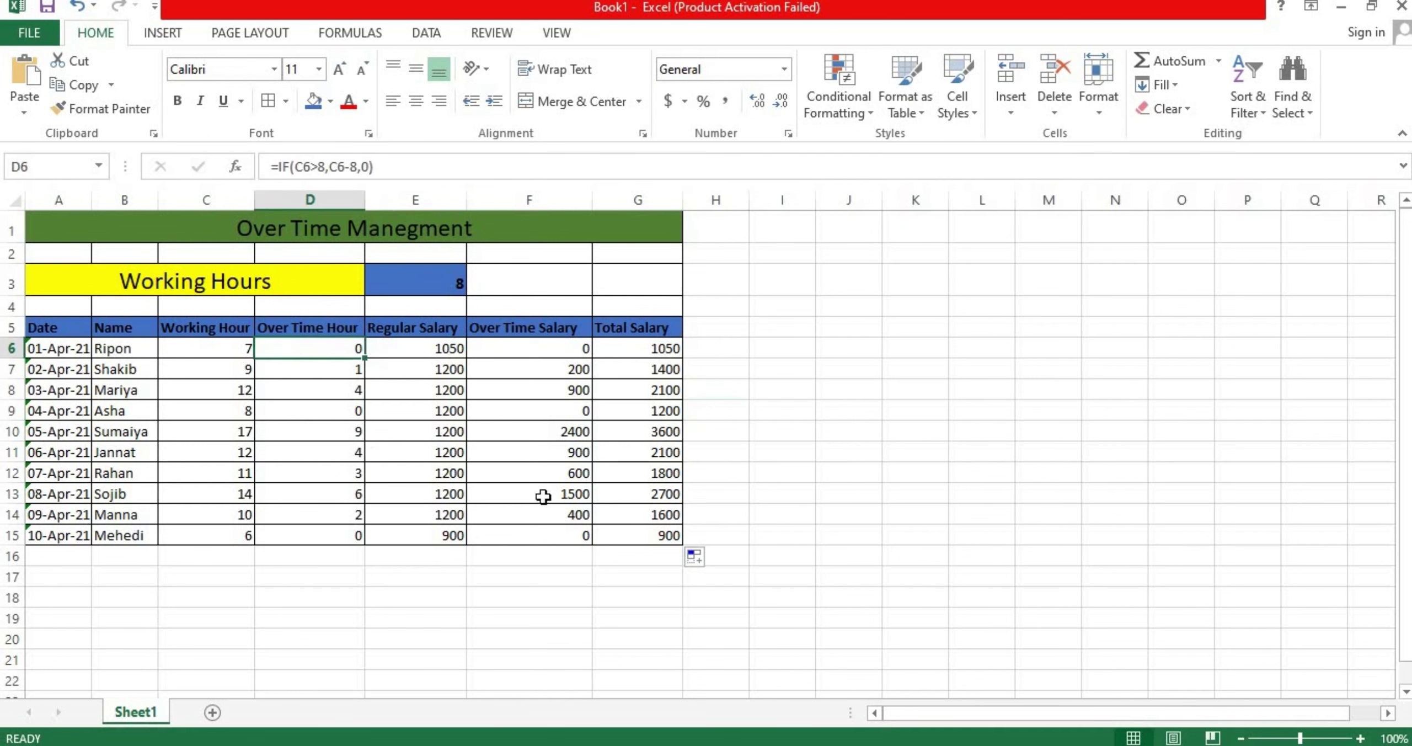
{"action": "left_click_drag", "start_coordinate": [543, 497], "coordinate": [682, 542]}
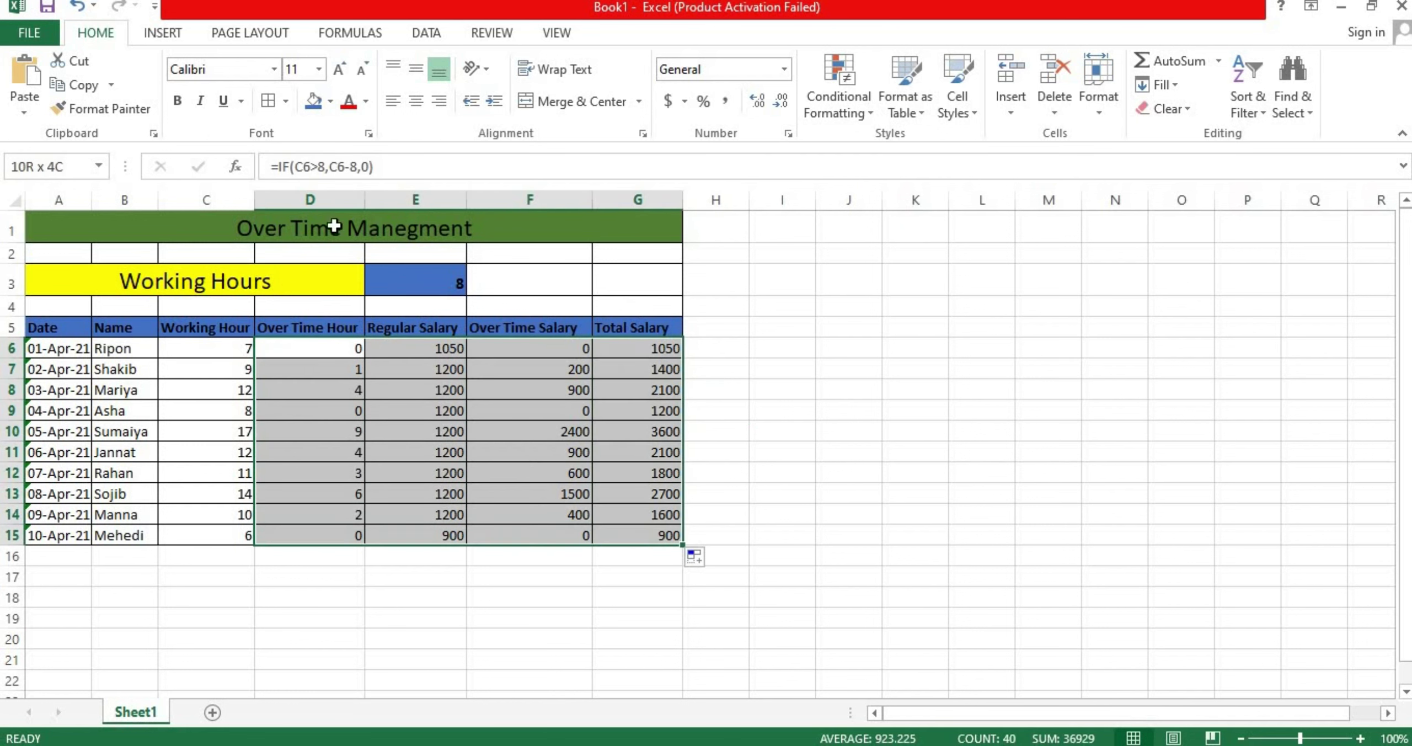
{"action": "left_click", "coordinate": [329, 102]}
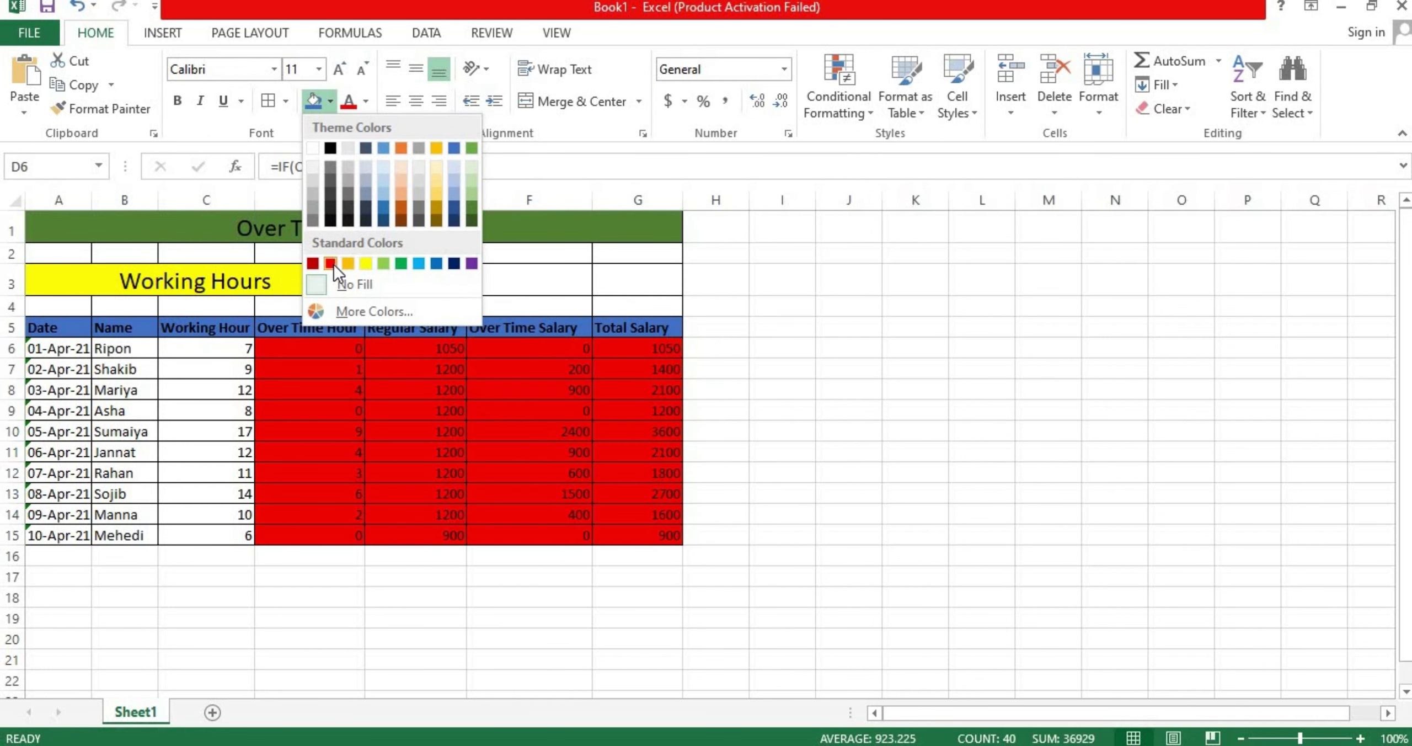
{"action": "left_click", "coordinate": [330, 263]}
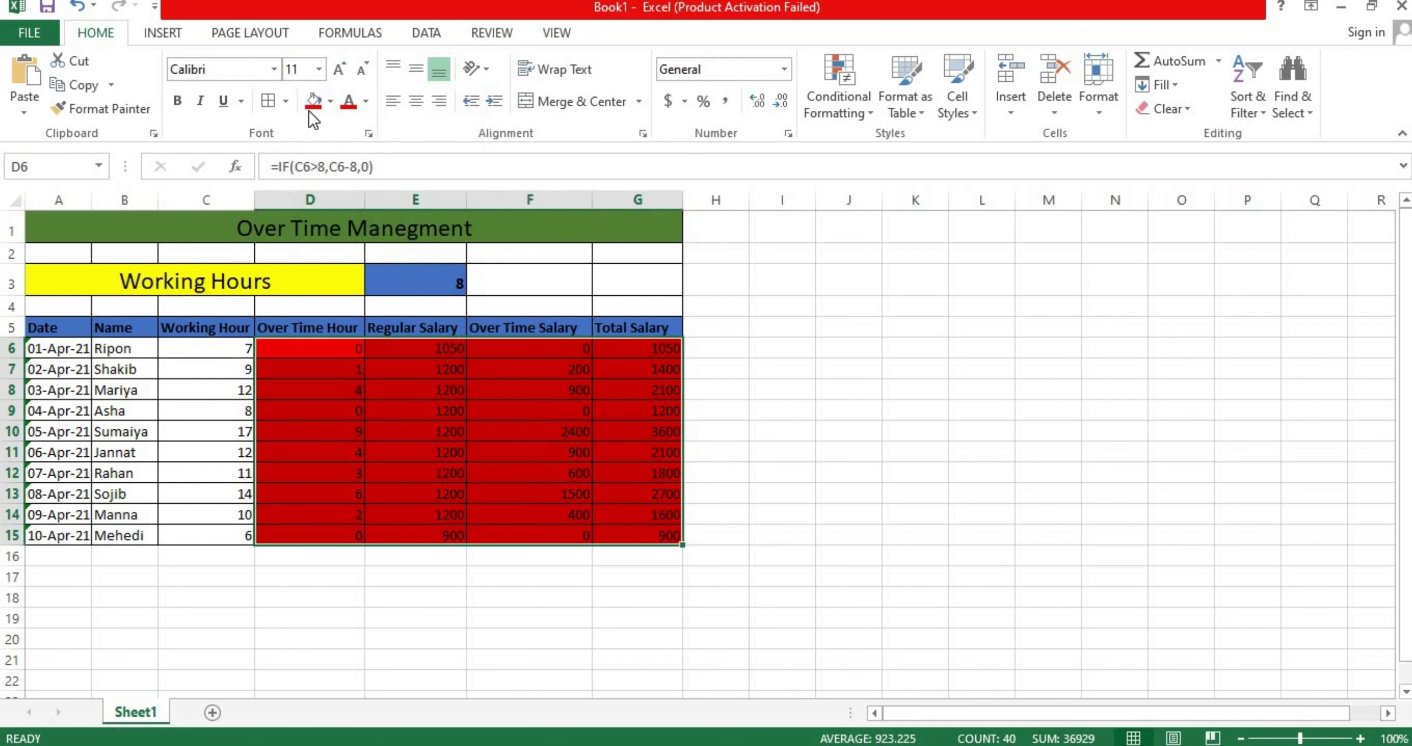
Make the text in D6:G15 black and bold, and increase its font size to 12.
{"action": "left_click", "coordinate": [365, 101]}
{"action": "left_click", "coordinate": [349, 128]}
{"action": "left_click", "coordinate": [178, 101]}
{"action": "left_click", "coordinate": [340, 70]}
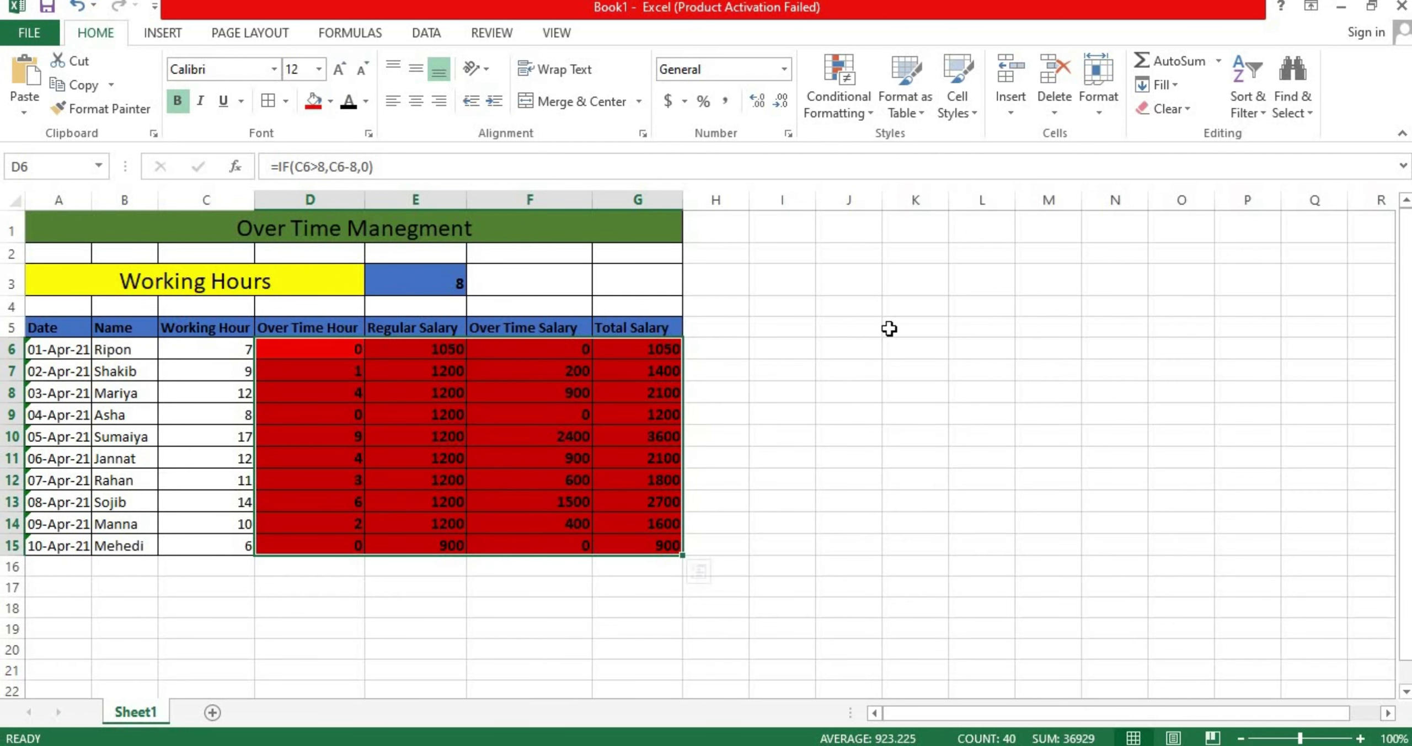
{"action": "left_click", "coordinate": [889, 328]}
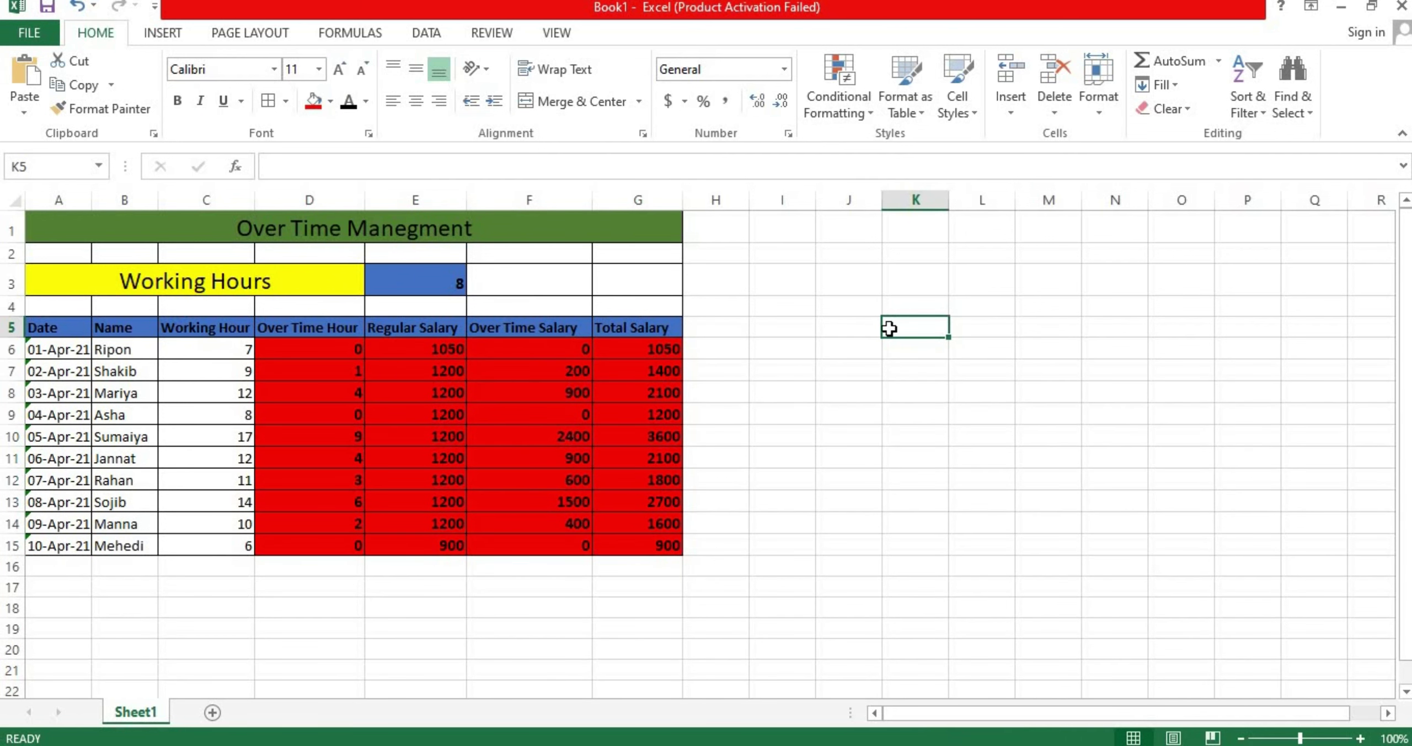